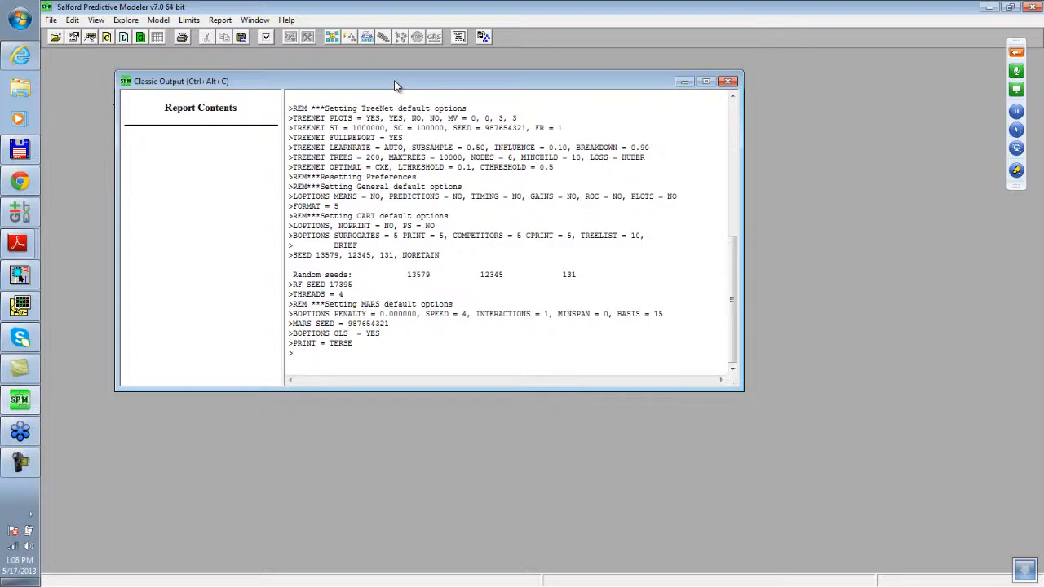
drag(395, 86, 408, 87)
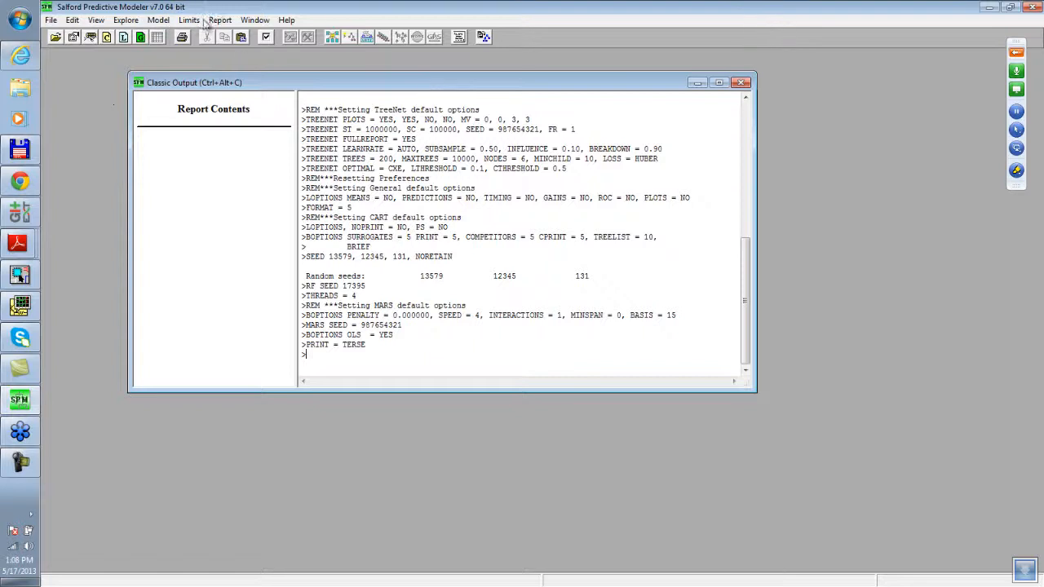
drag(285, 84, 340, 92)
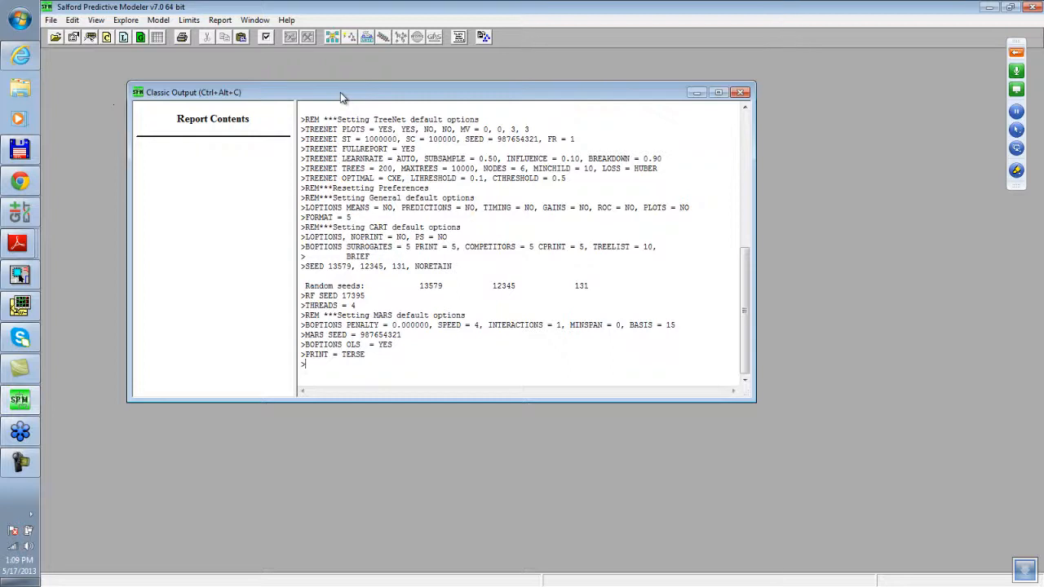
mouse_move(396, 99)
mouse_down()
mouse_move(404, 88)
mouse_move(386, 91)
mouse_move(419, 83)
mouse_move(409, 89)
mouse_up()
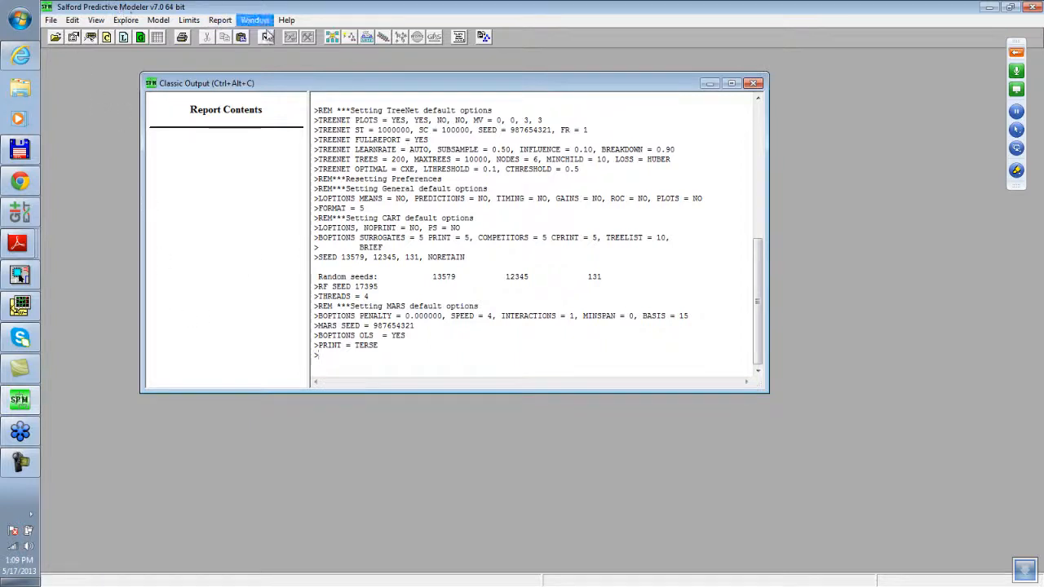
Step: Open the oranges2.csv data file from the training folder
click(56, 38)
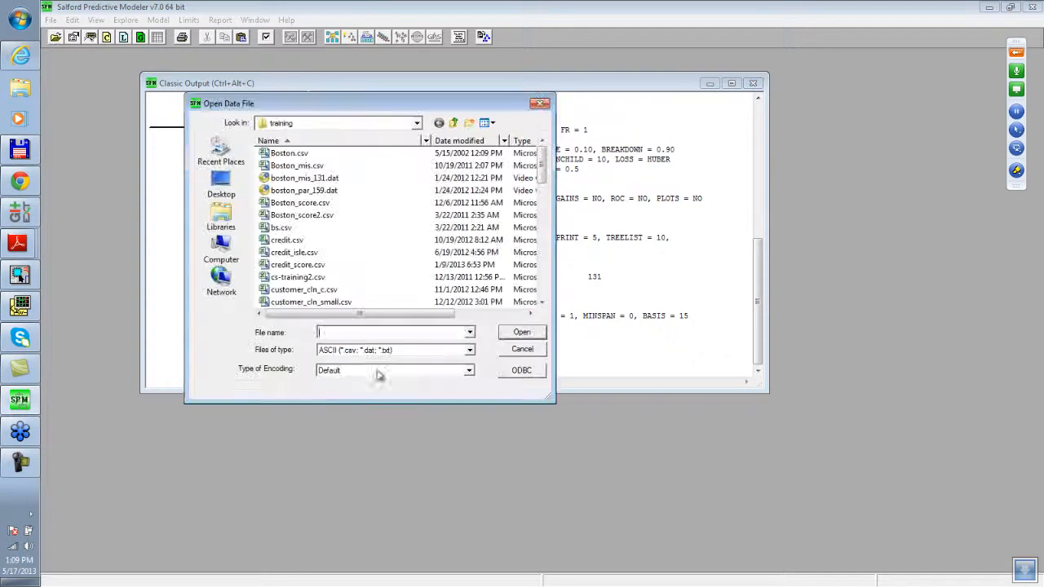
drag(541, 176, 539, 266)
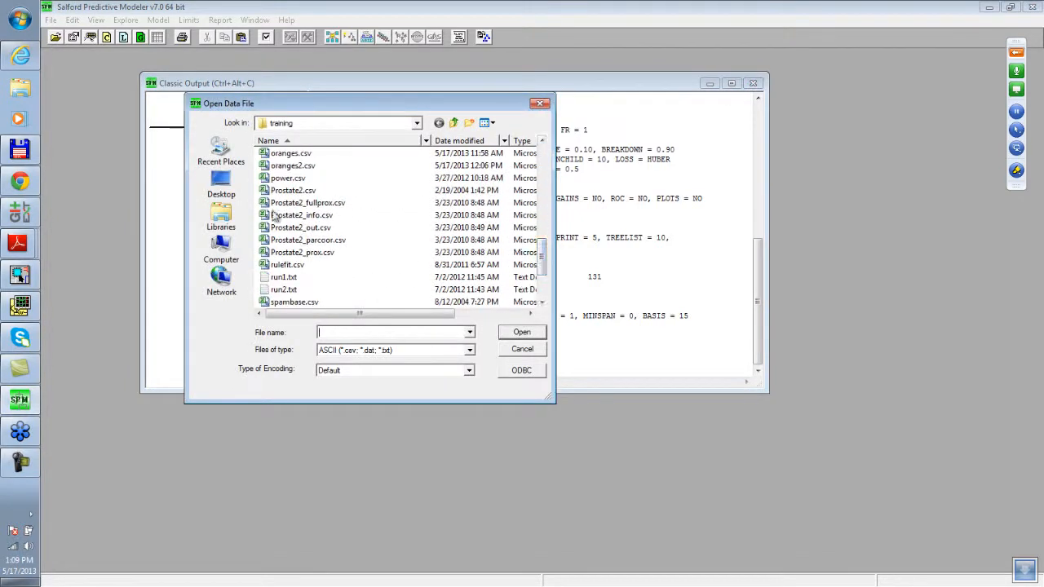
click(292, 166)
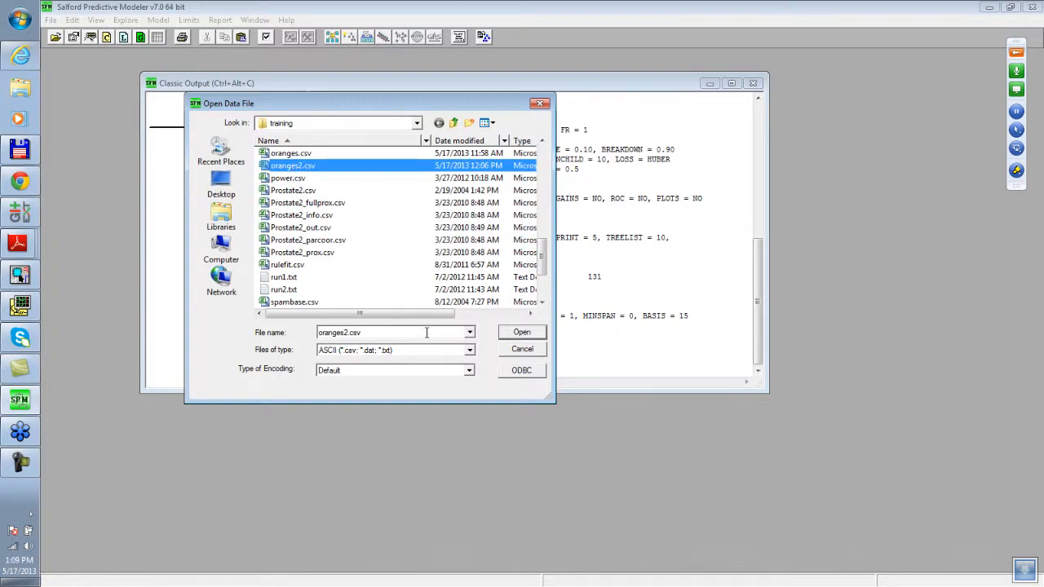
click(522, 335)
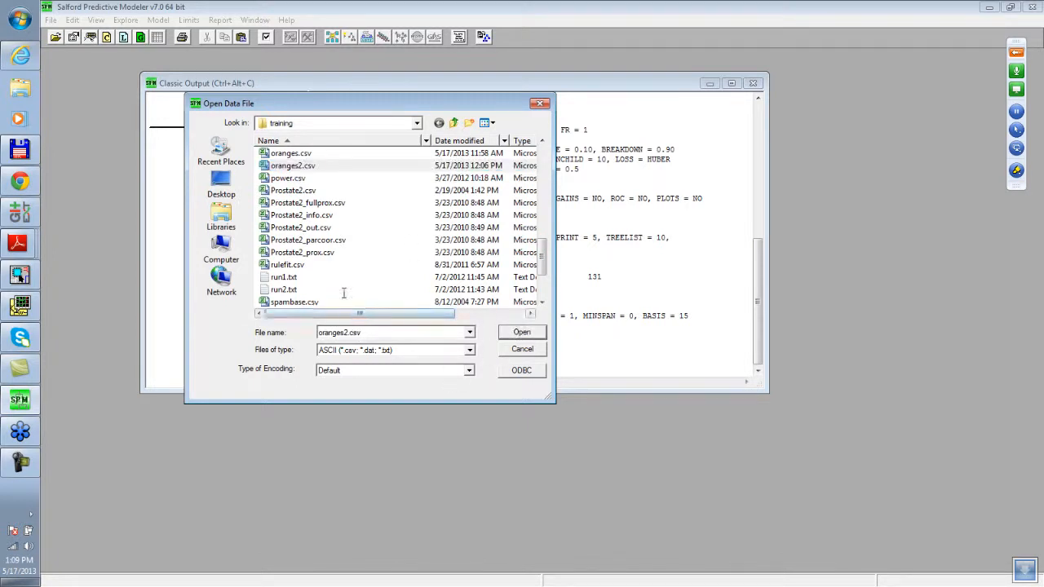
click(514, 338)
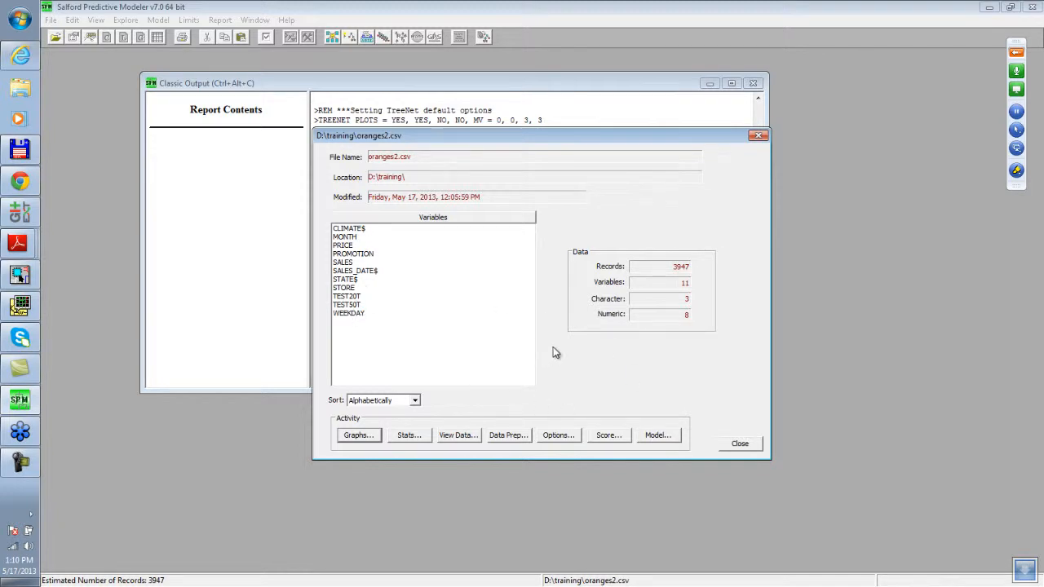
Step: Display the oranges2.csv records as a table and examine its columns from SALES_DATE$ through CLIMATE$, widening CLIMATE$ to show its full text
click(455, 437)
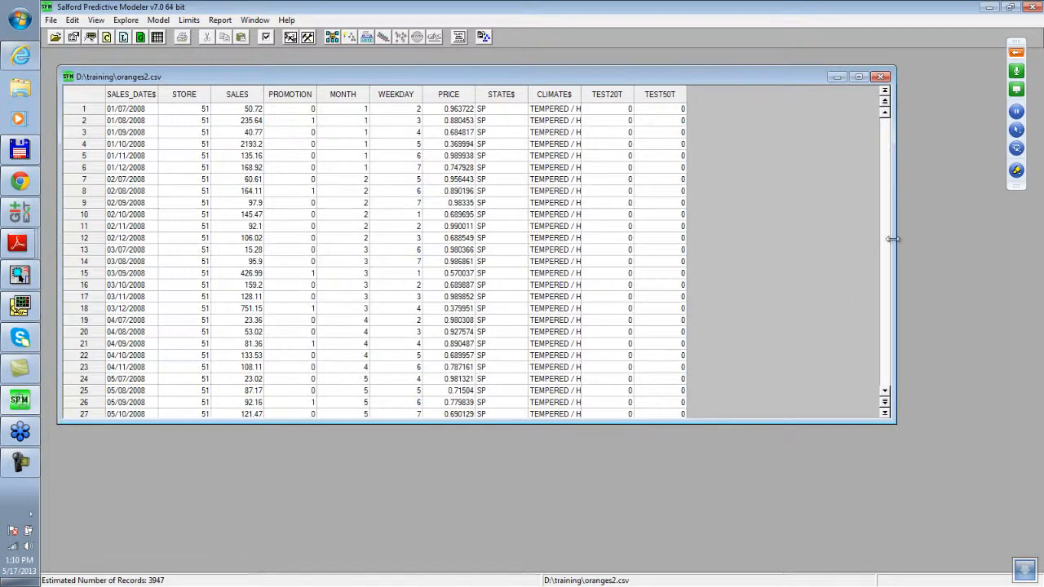
drag(872, 241, 729, 244)
drag(453, 80, 559, 167)
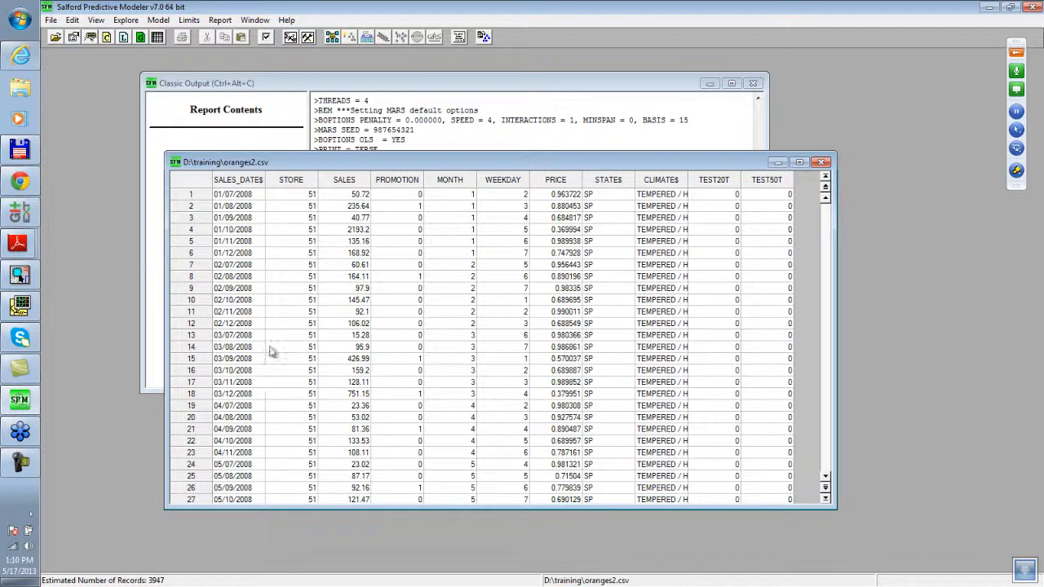
click(238, 181)
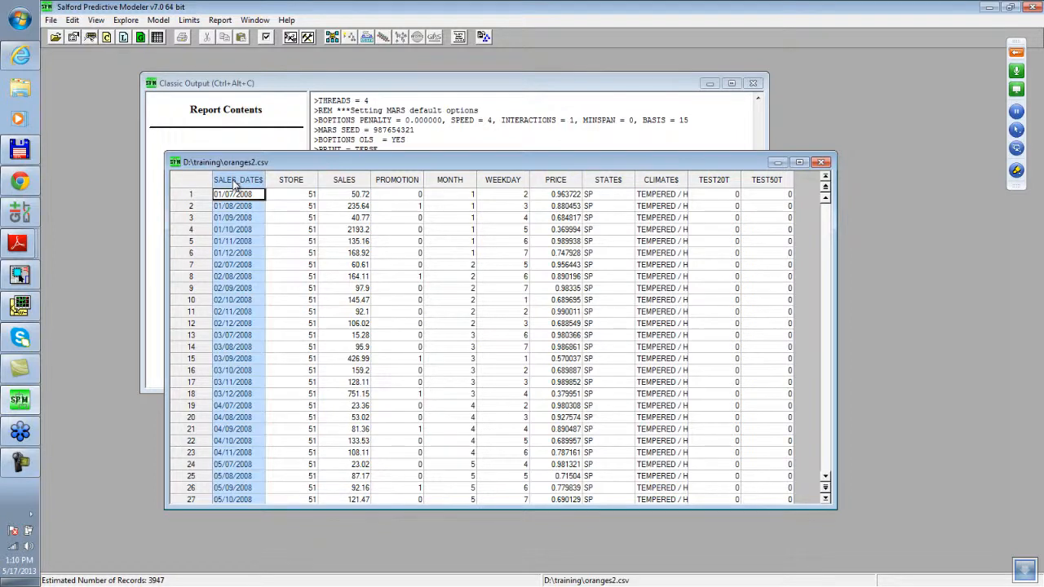
click(292, 180)
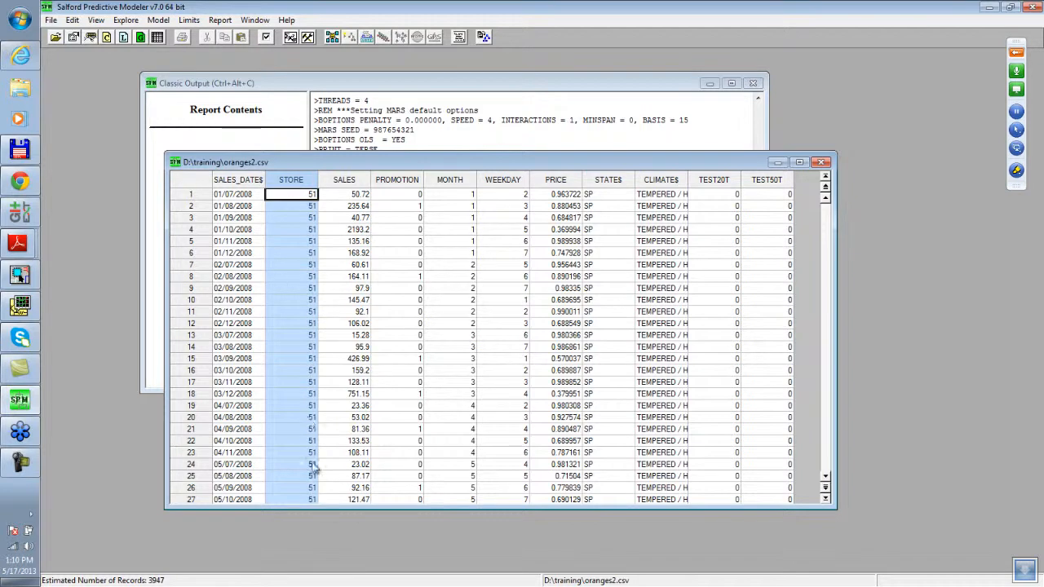
click(345, 180)
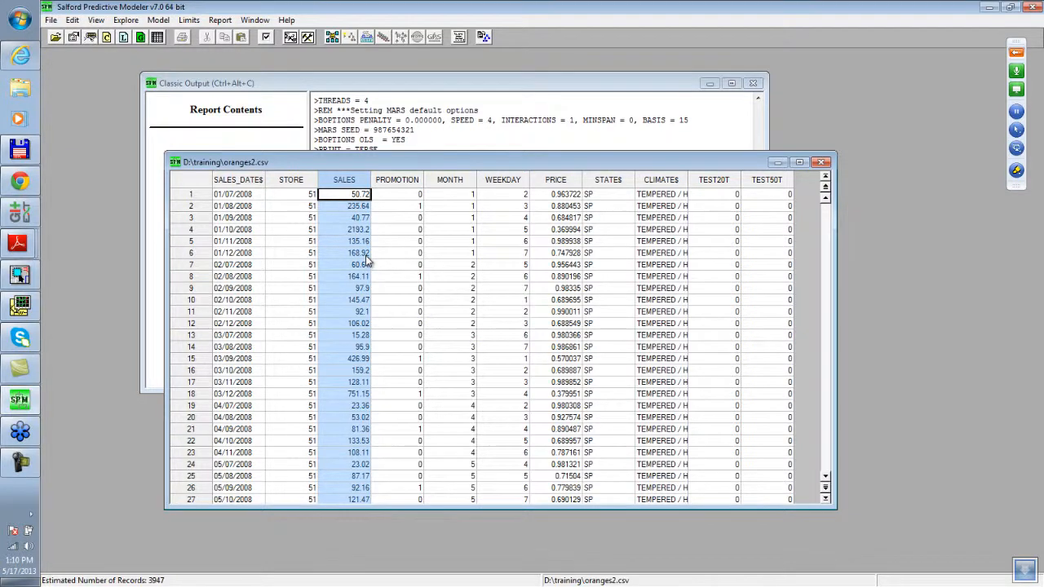
click(400, 194)
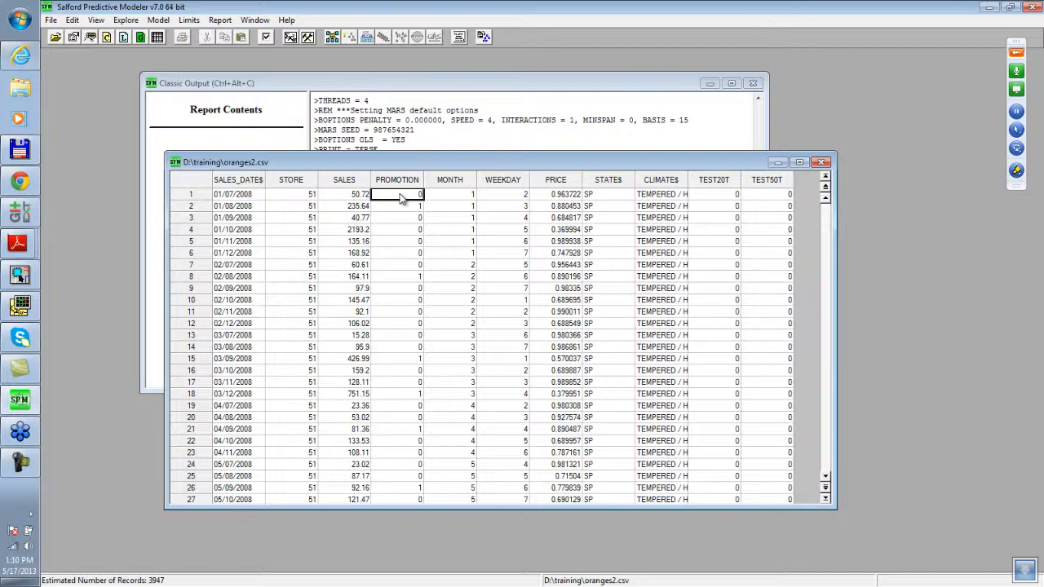
click(461, 196)
click(567, 196)
click(606, 197)
click(662, 200)
drag(687, 180, 717, 179)
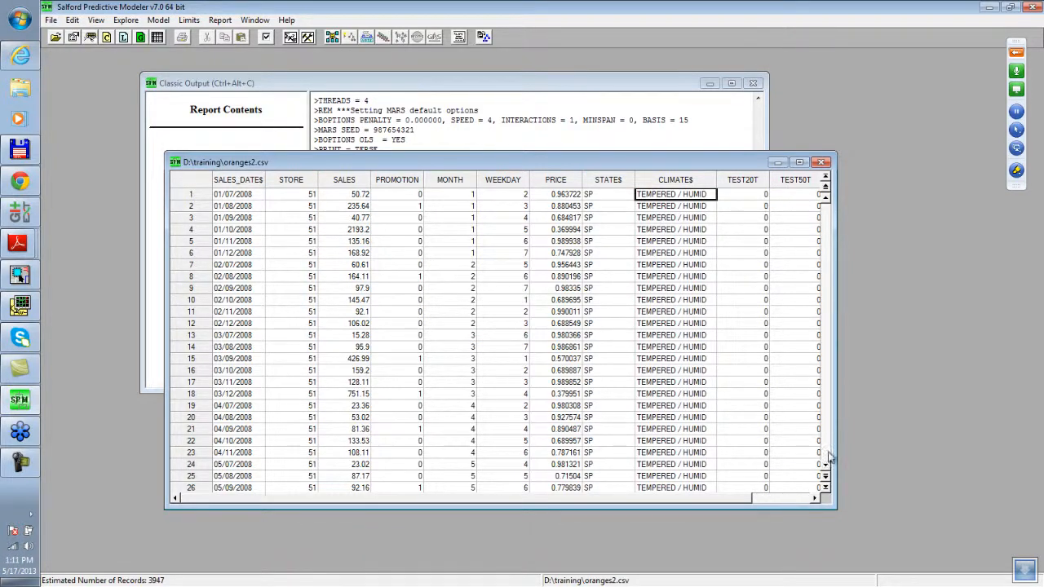
Step: Examine the TEST20T and TEST50T columns further down the records, return to the first record and close the data table
click(814, 498)
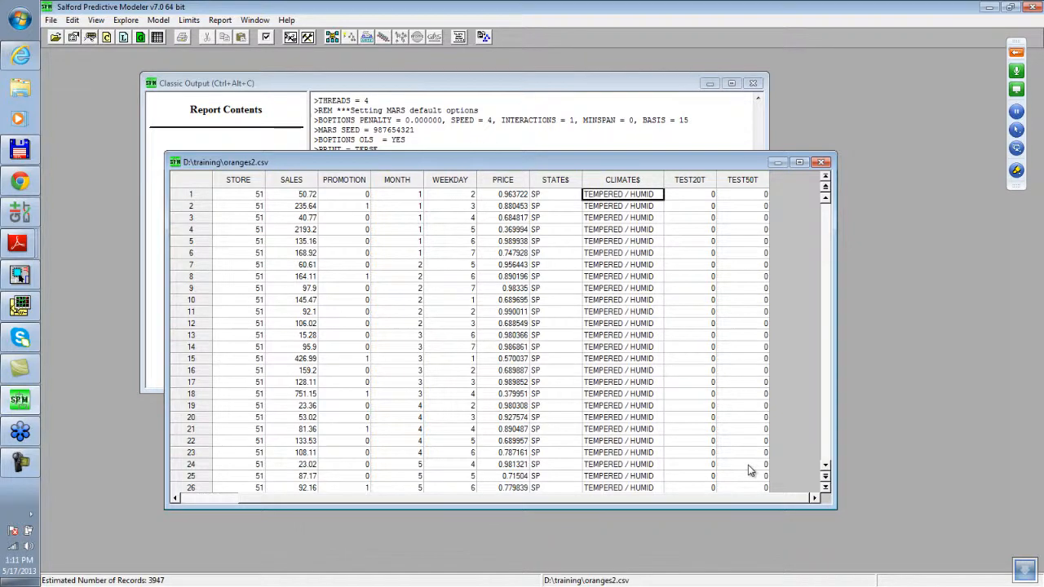
click(826, 466)
drag(827, 472, 826, 472)
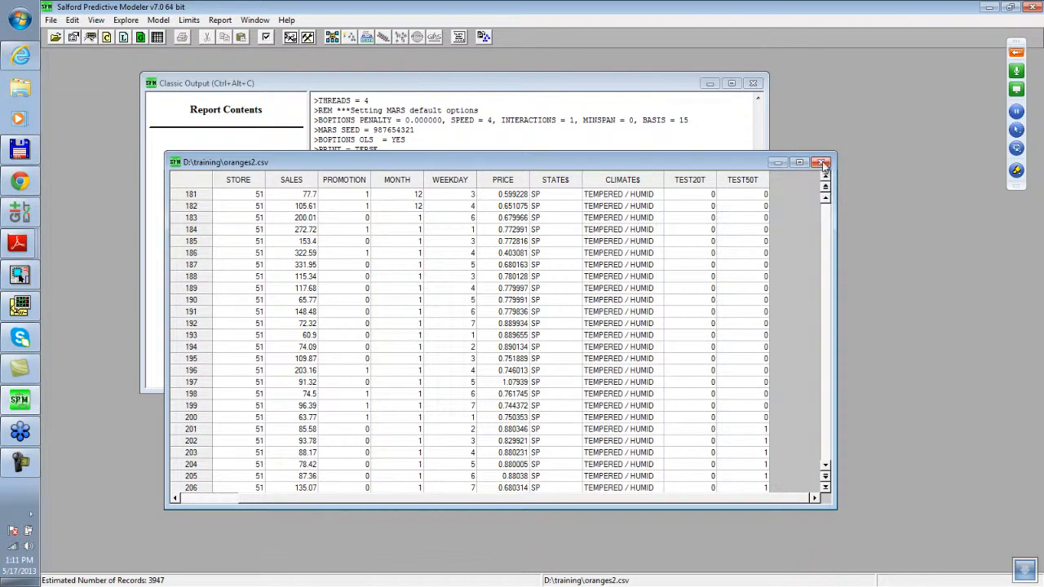
drag(709, 163, 756, 181)
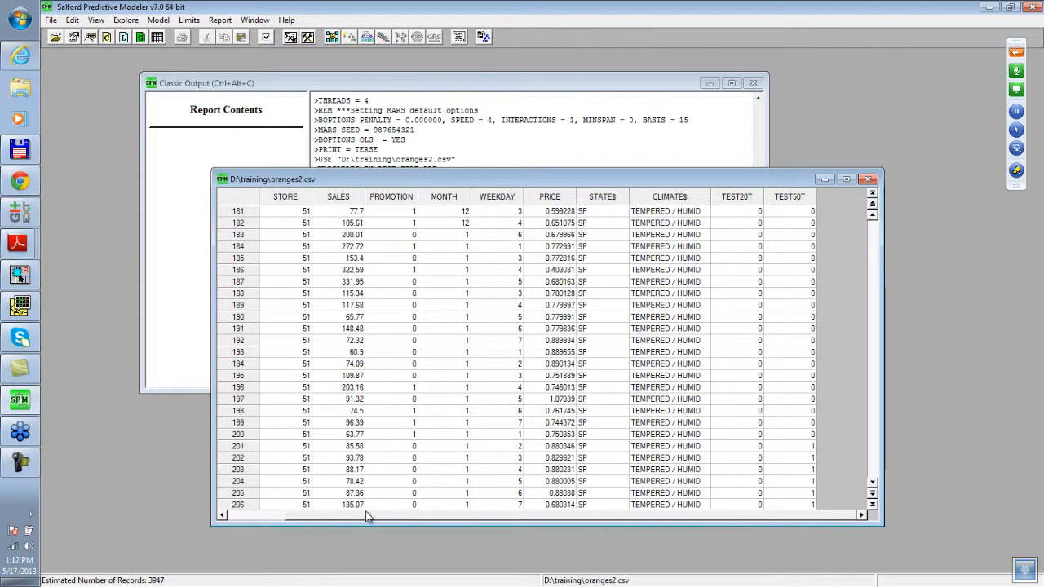
drag(366, 515, 282, 516)
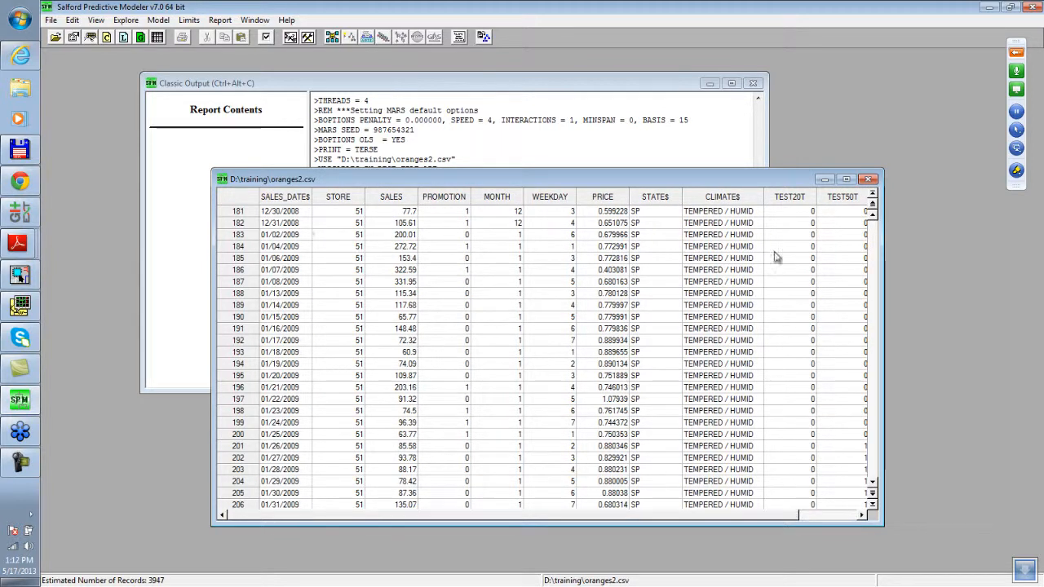
click(872, 194)
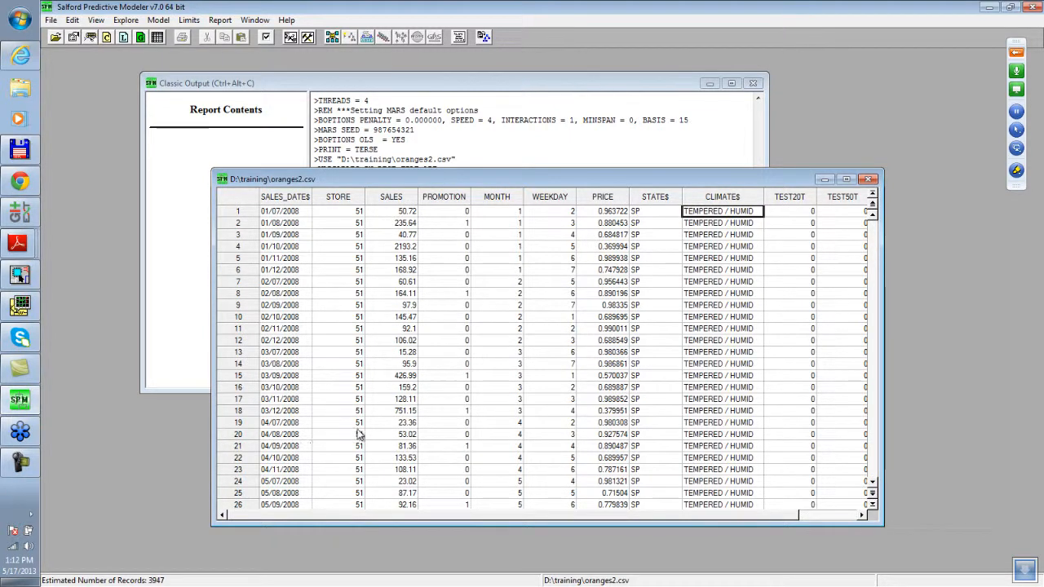
drag(486, 182, 388, 189)
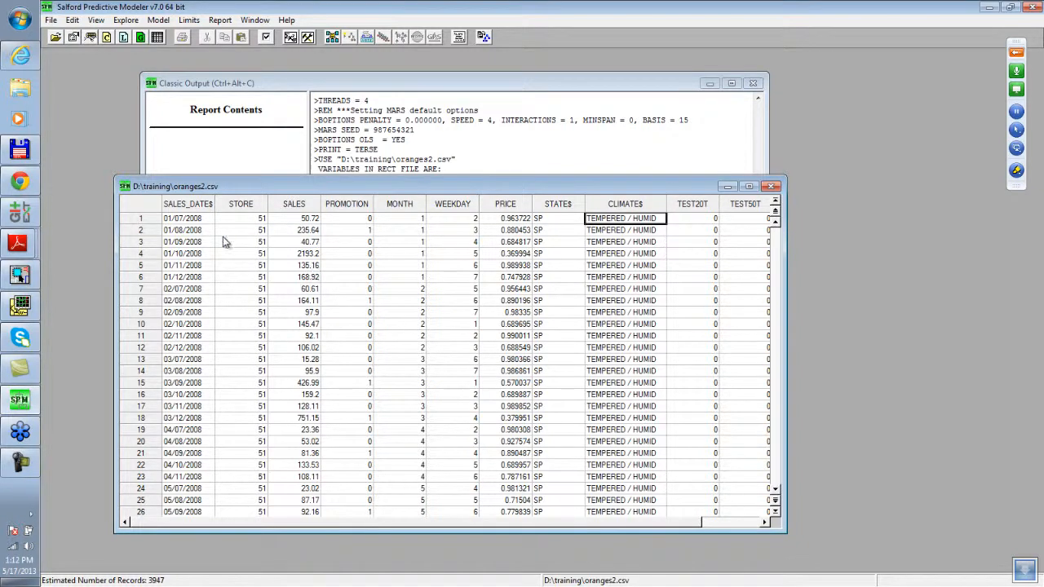
click(774, 188)
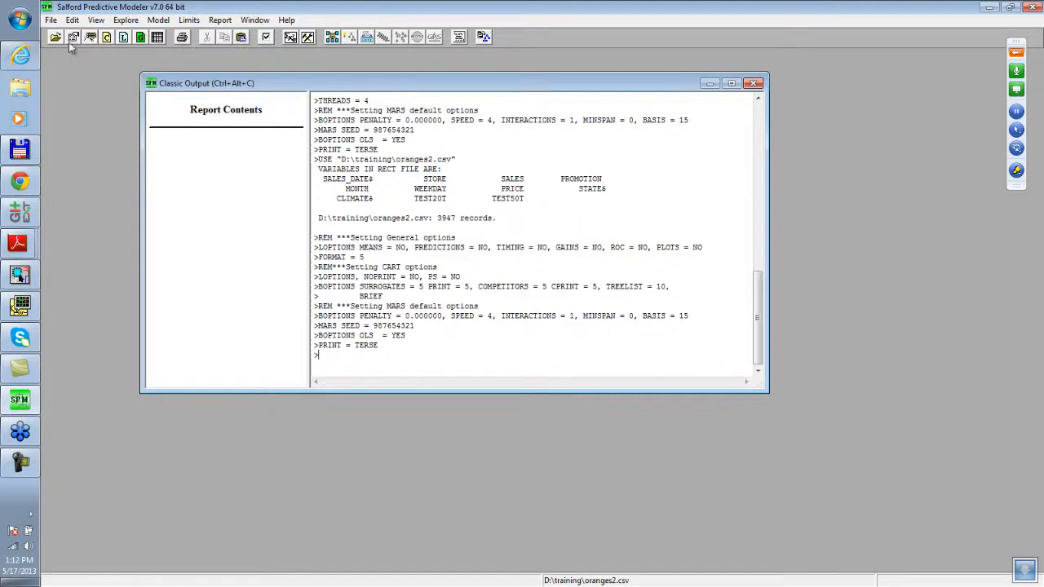
Step: Start a model setup with variables sorted in file order, using SALES as the target and Regression as the analysis type
click(332, 36)
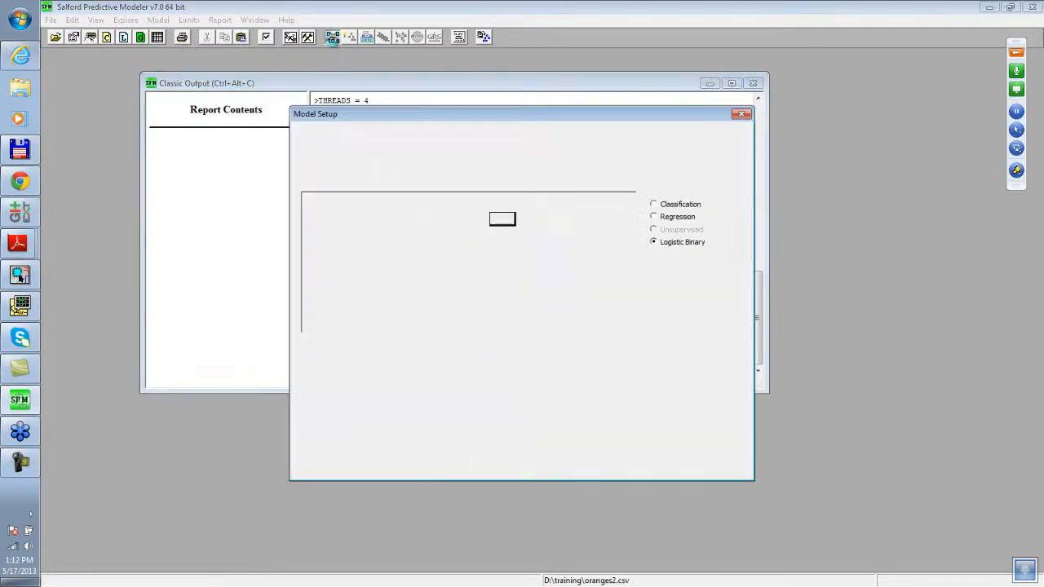
click(353, 351)
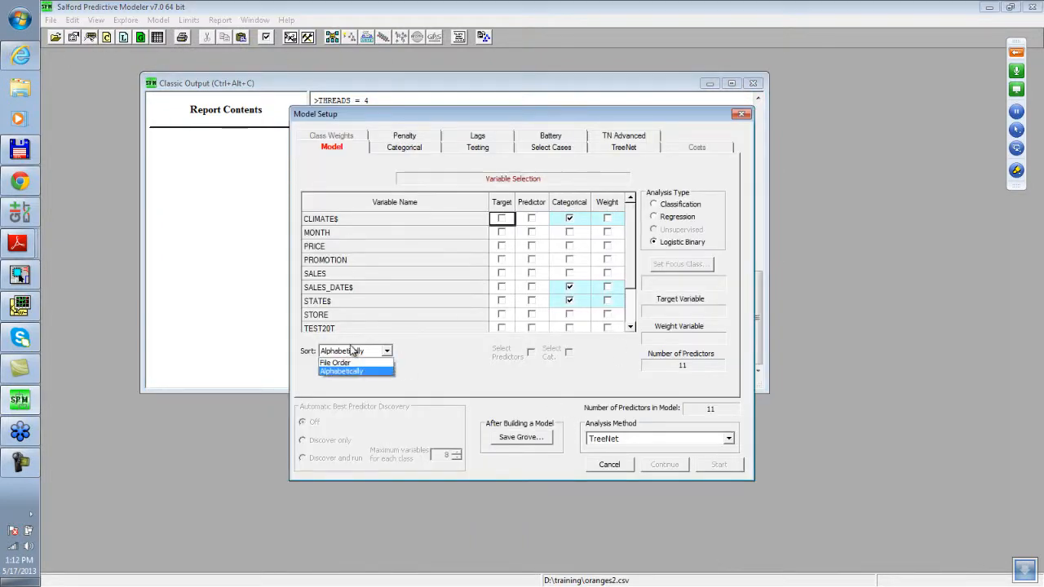
click(349, 363)
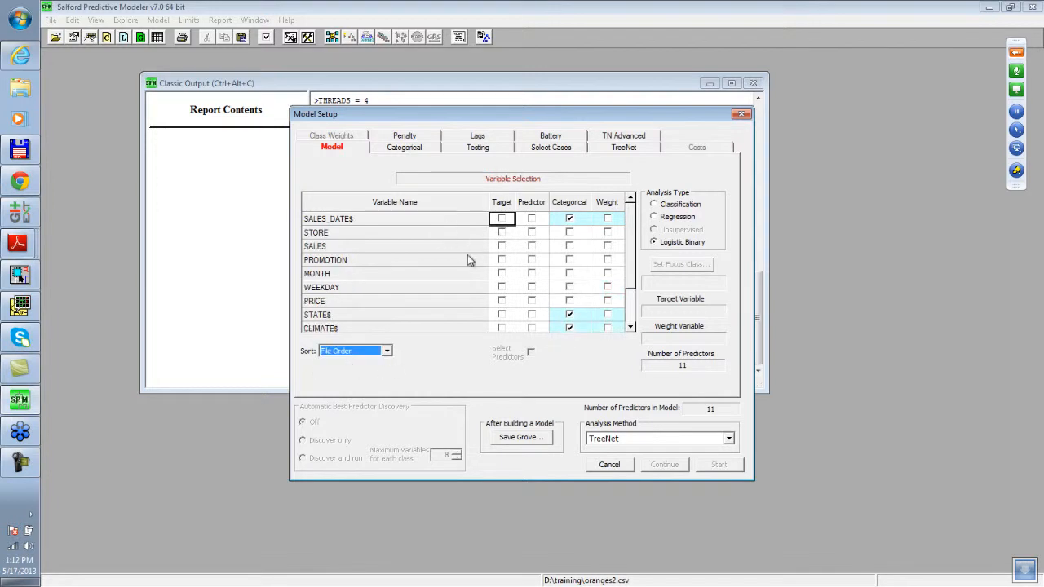
click(502, 247)
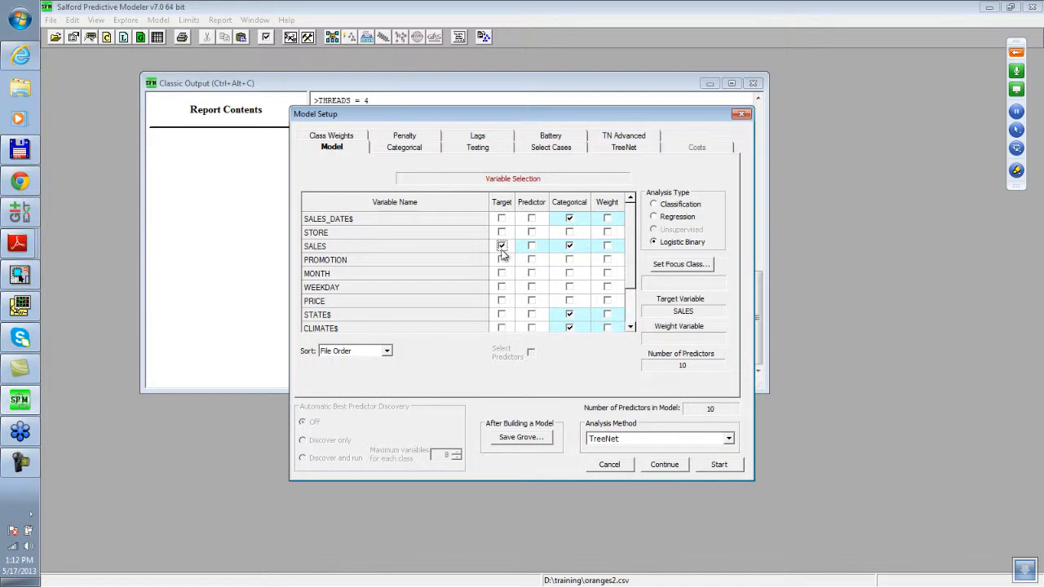
click(660, 220)
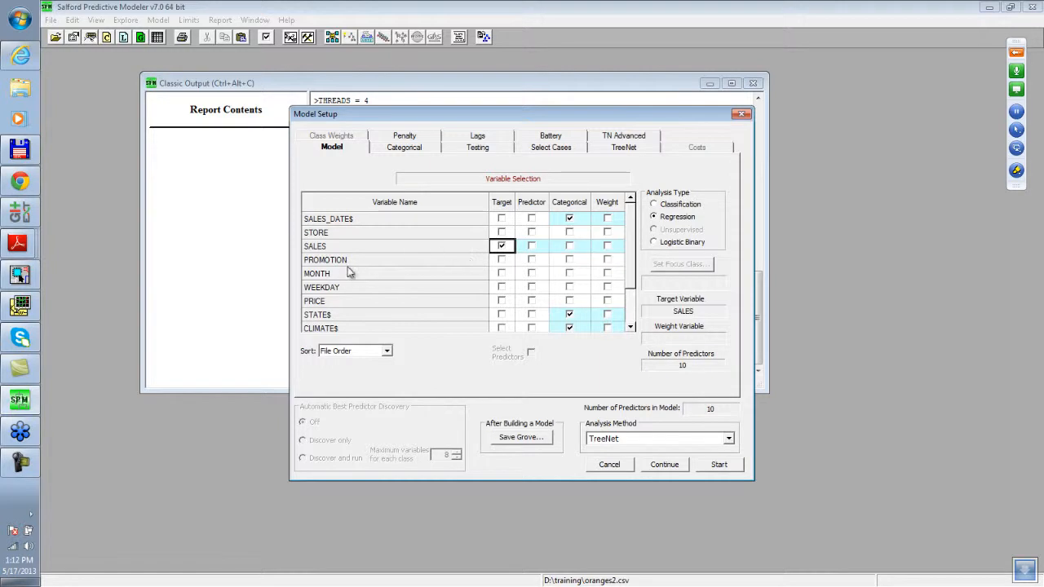
Step: Include PROMOTION, MONTH and WEEKDAY as categorical predictors in the model
click(531, 260)
click(571, 260)
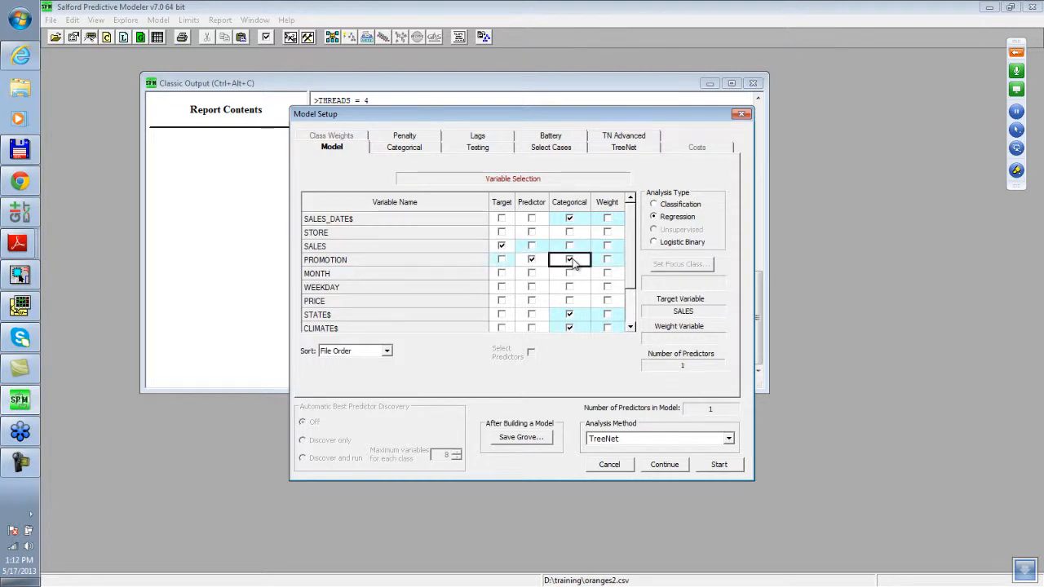
click(531, 274)
click(571, 276)
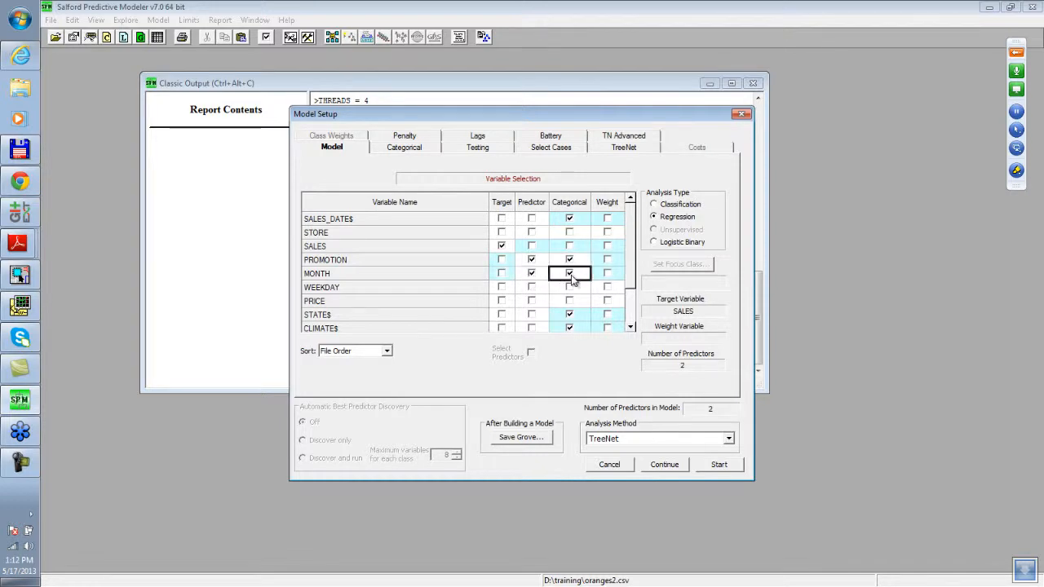
click(531, 287)
click(570, 288)
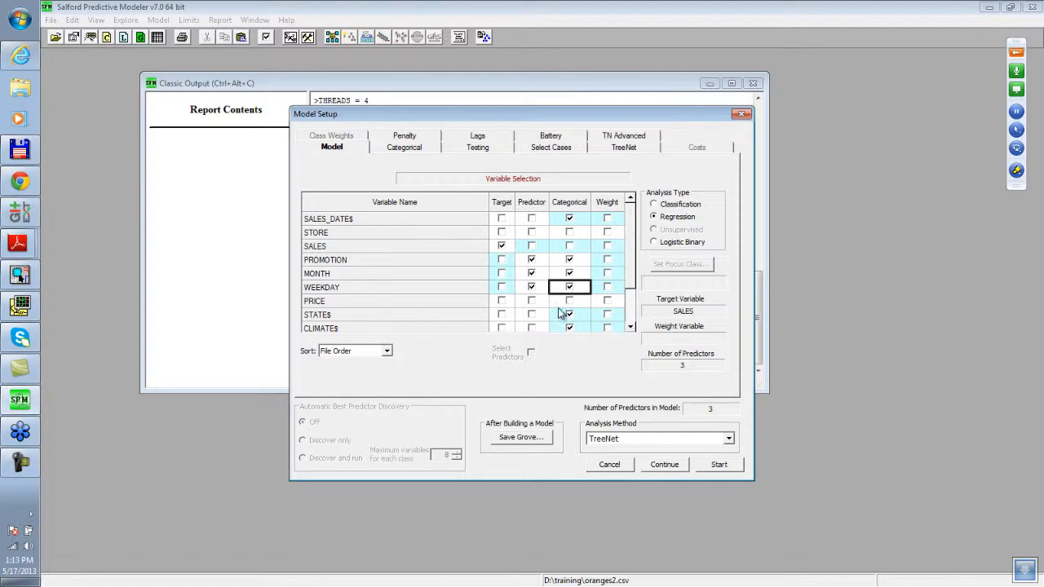
Step: Add PRICE, STATE$ and CLIMATE$ to the model's predictors
click(532, 301)
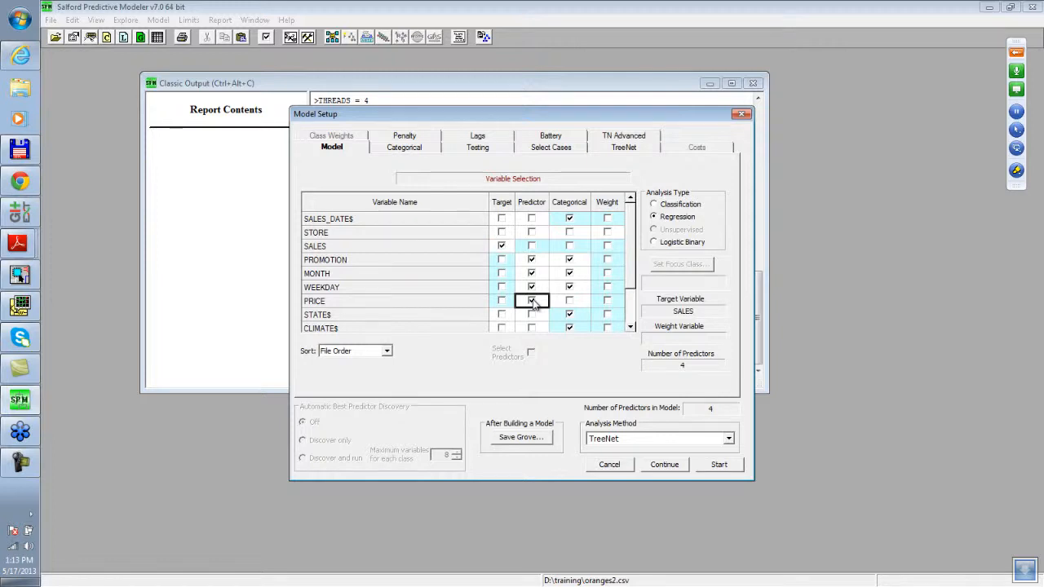
scroll(630, 306, down, 1)
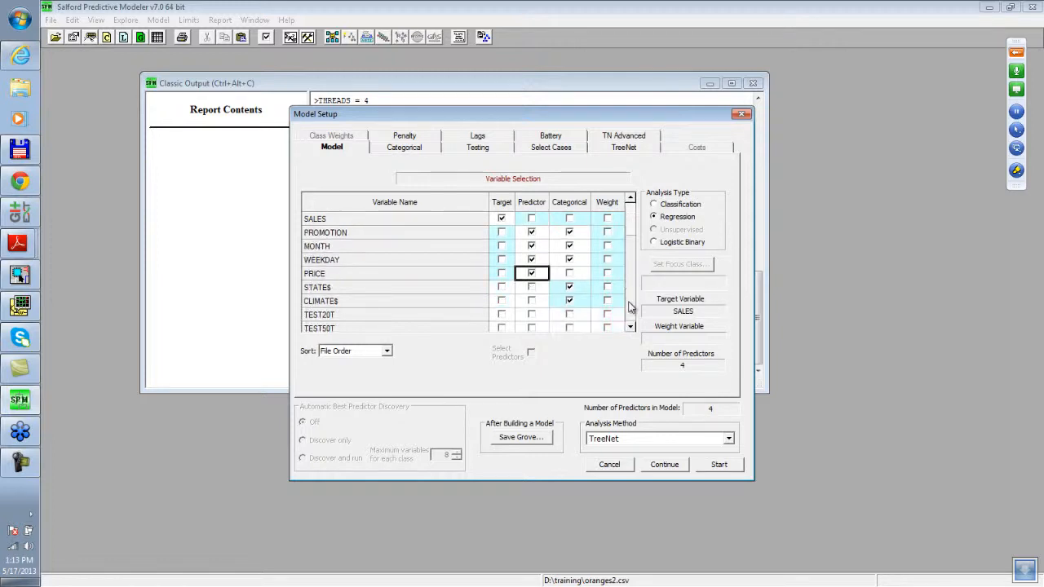
scroll(630, 306, down, 1)
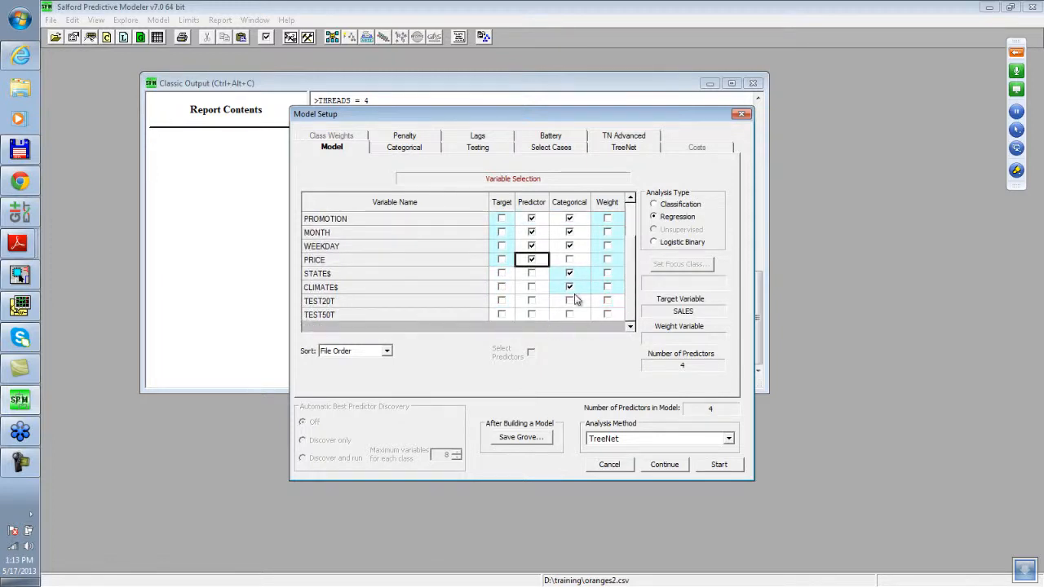
click(532, 274)
click(532, 287)
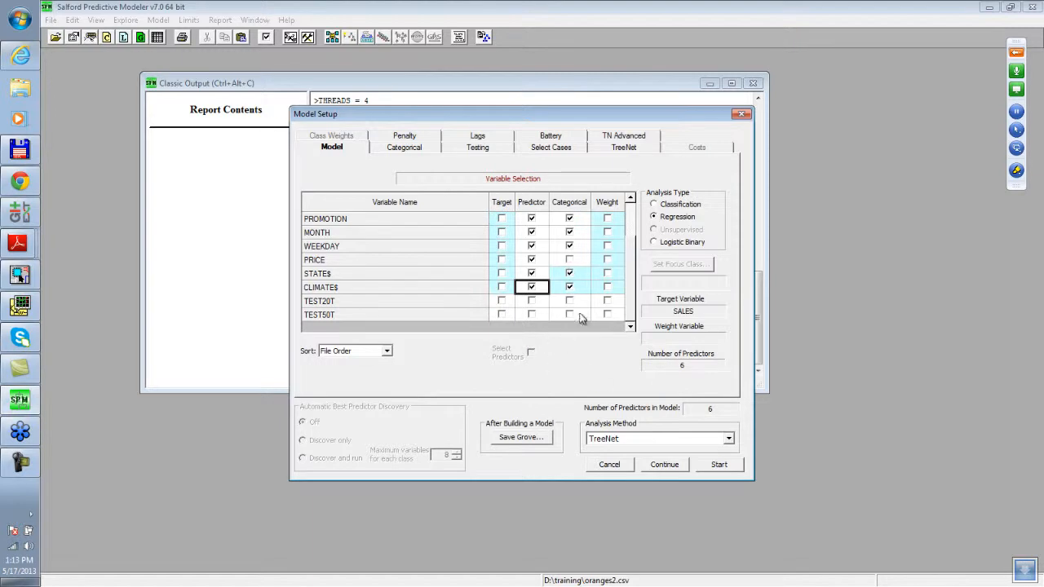
Step: Set the testing method to a variable that separates learn, test and holdout, using TEST50T
click(475, 151)
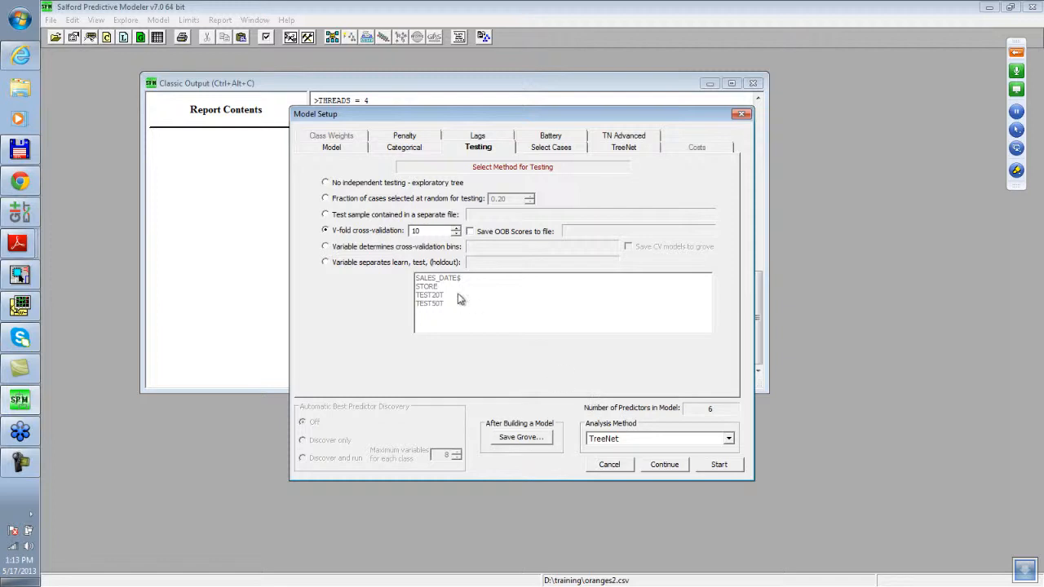
click(326, 262)
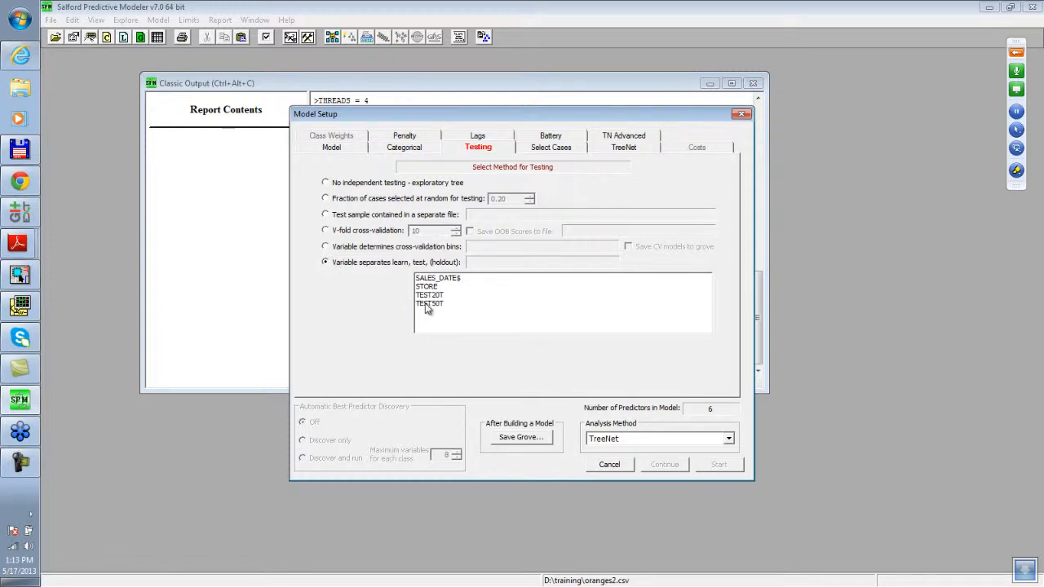
click(430, 305)
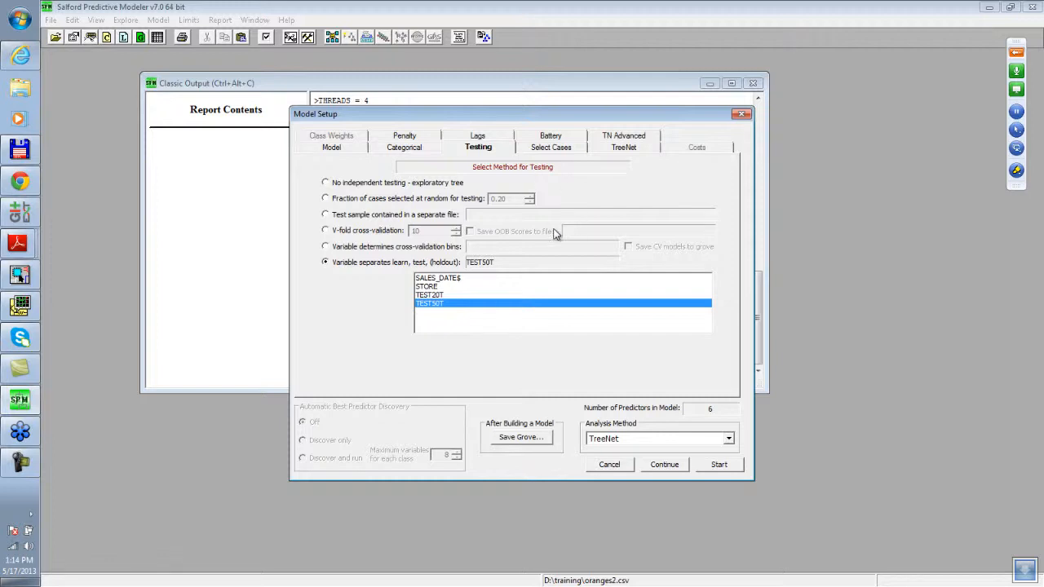
Step: Set the TreeNet learn rate to .1 and the regression loss criterion to least squares, and build the model
click(624, 148)
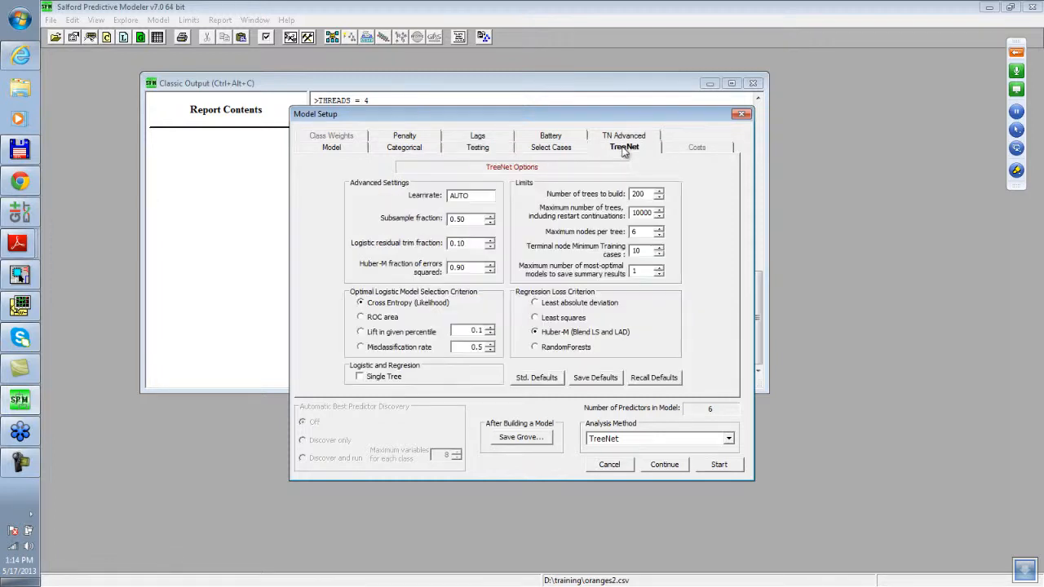
double_click(471, 196)
text(.1)
click(536, 318)
drag(474, 112, 474, 124)
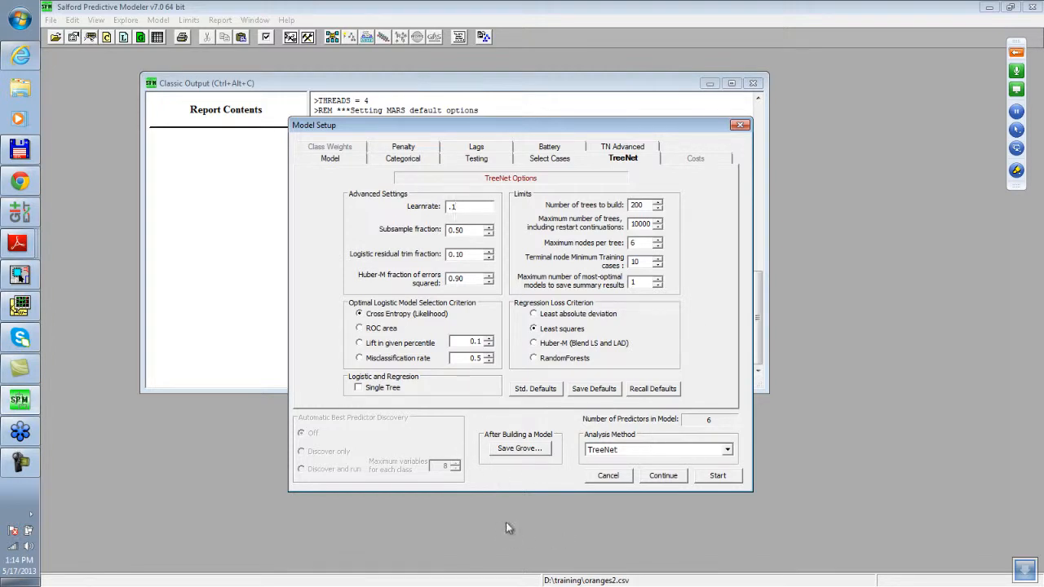
click(718, 482)
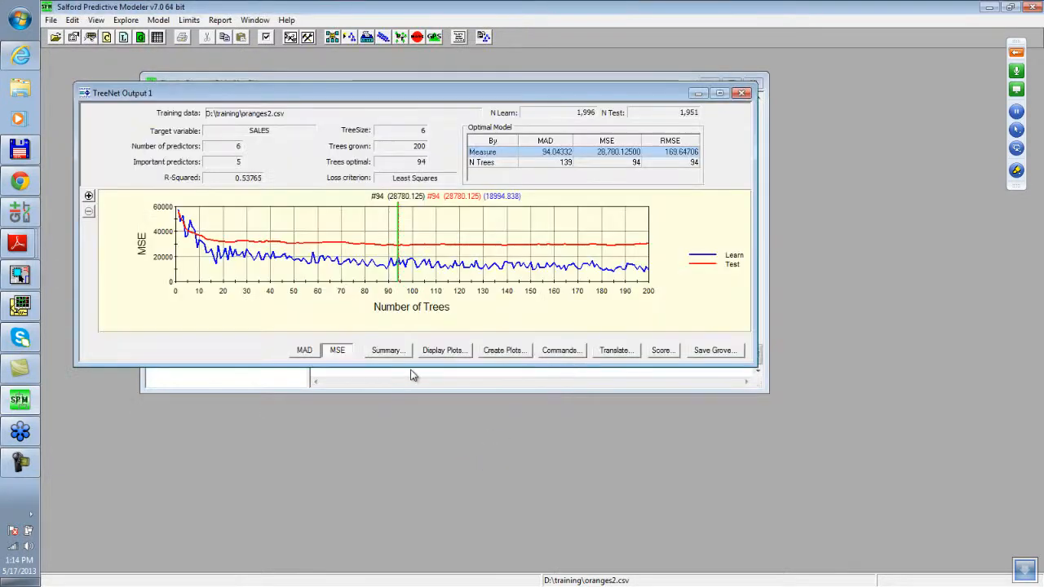
Step: Examine the variable importance in the first TreeNet model's summary, close the summary and move the model output clear of the report
drag(380, 97, 387, 80)
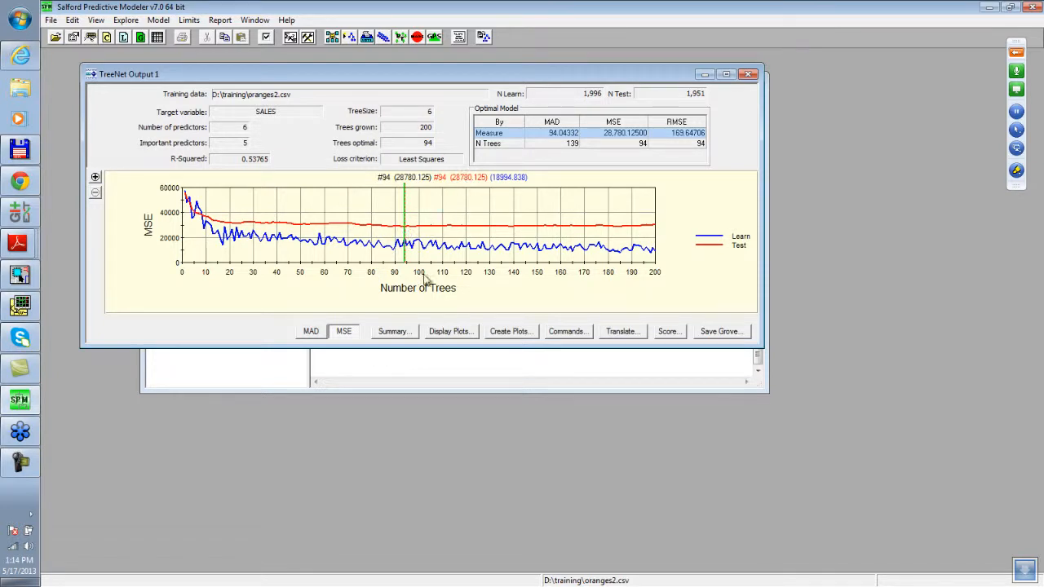
click(393, 331)
click(494, 144)
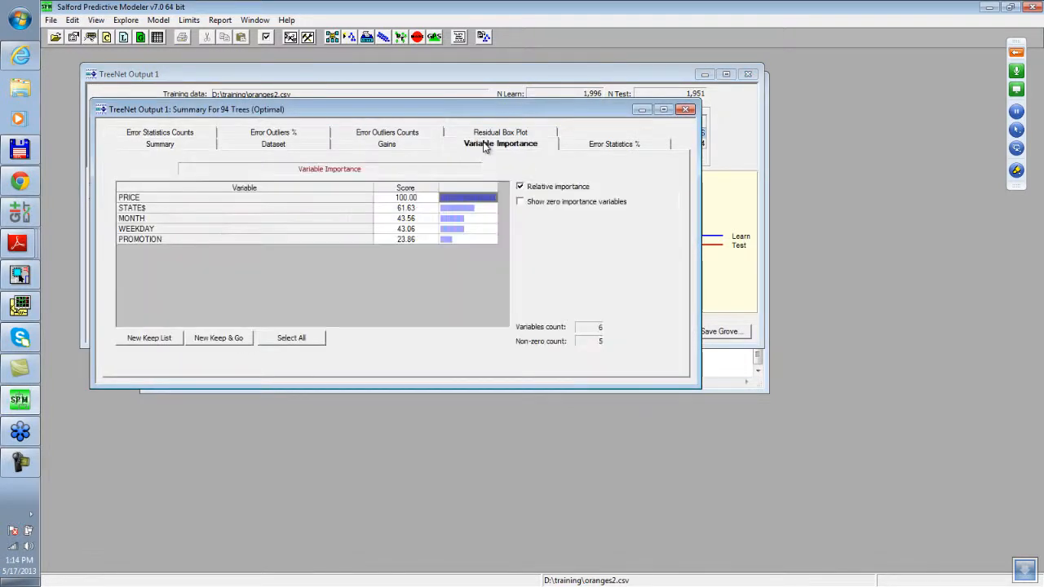
drag(405, 111, 409, 218)
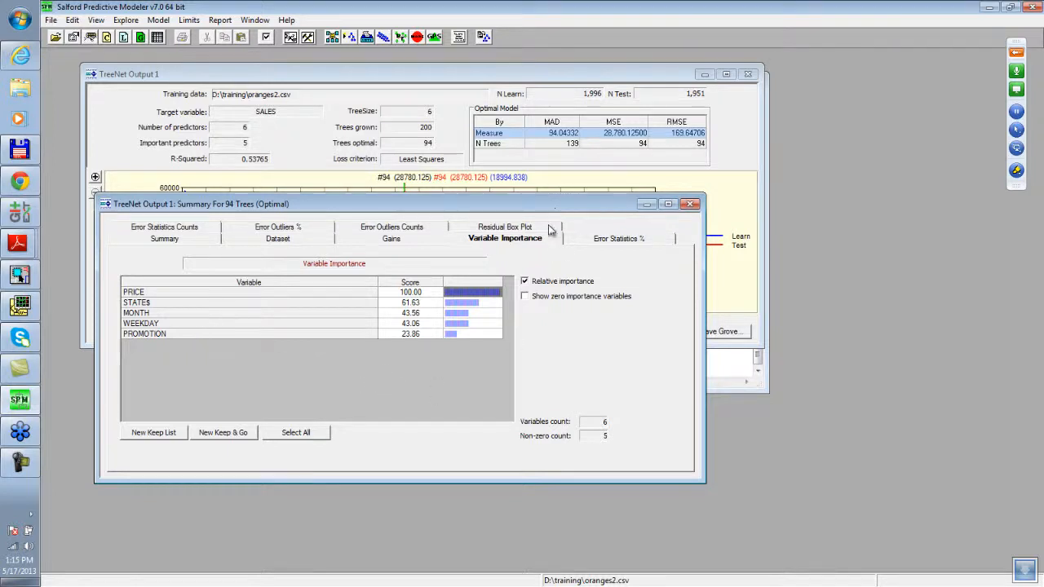
drag(558, 204, 542, 242)
click(675, 243)
drag(389, 79, 400, 198)
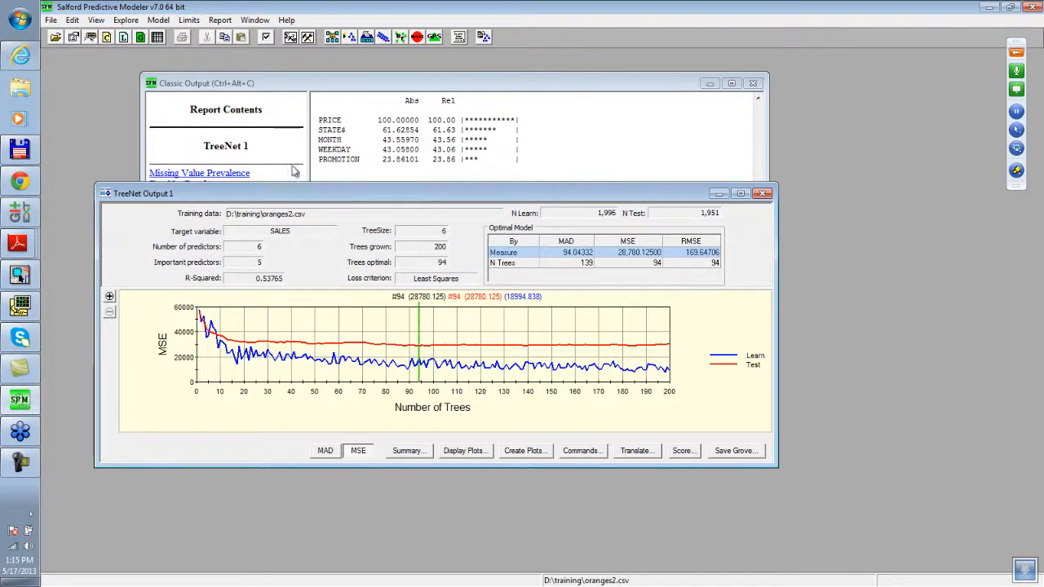
drag(298, 198, 289, 164)
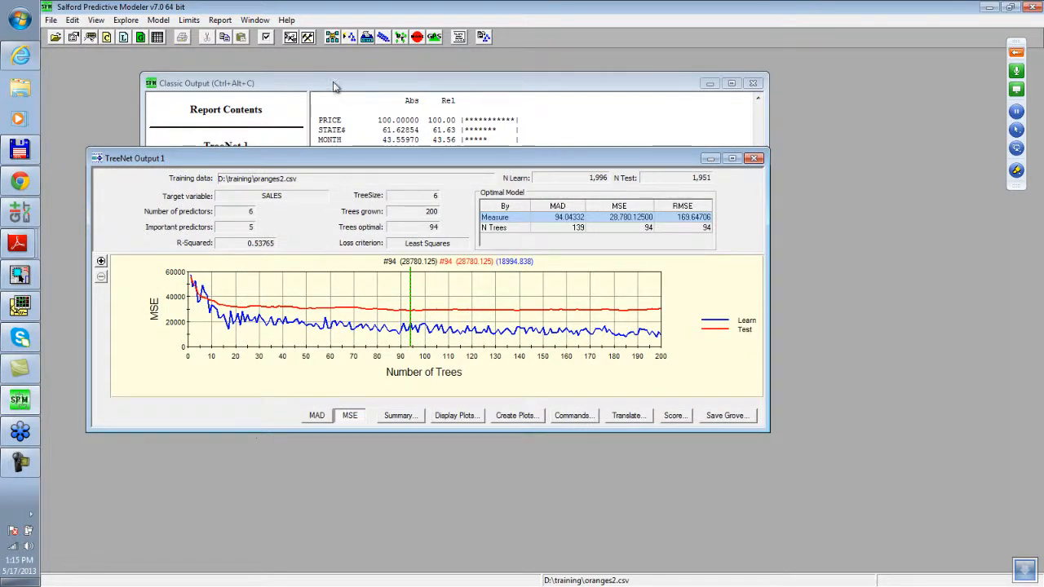
Step: Set up a second model with RandomForests loss, a maximum of 1000 nodes per tree and a terminal node minimum of 1 training case
click(331, 39)
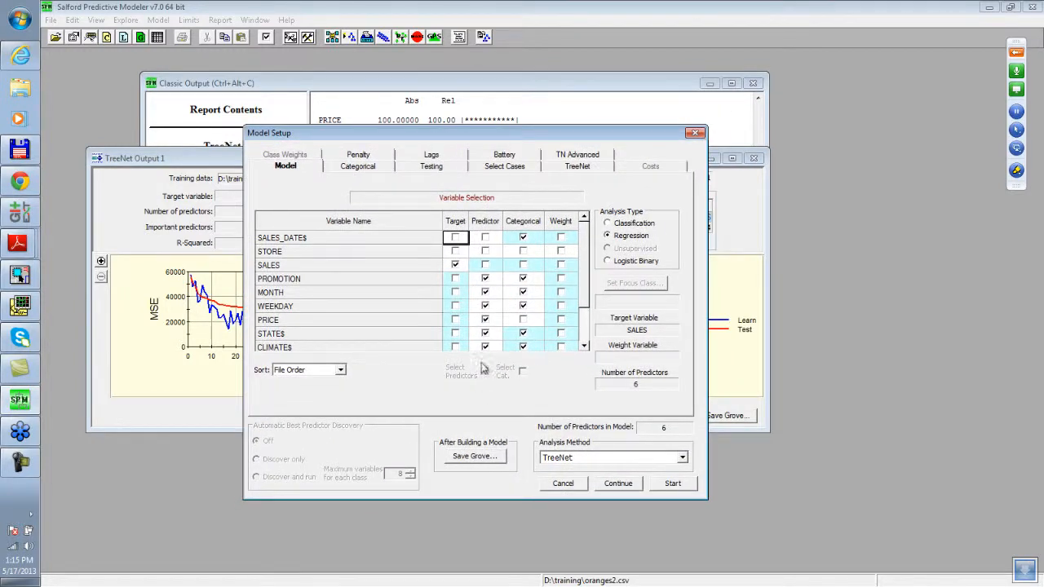
click(579, 168)
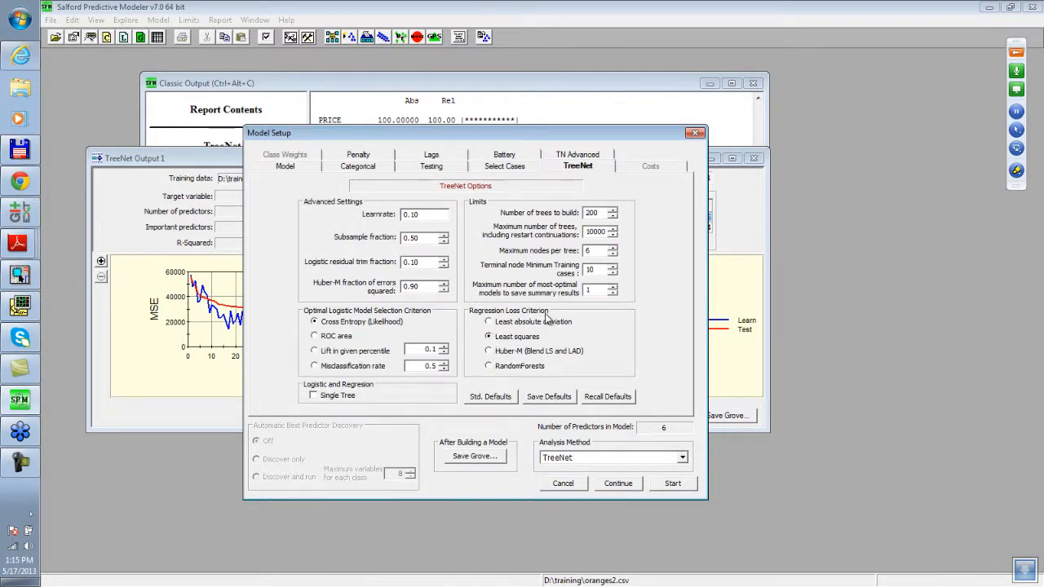
click(492, 367)
text(000)
click(594, 270)
double_click(599, 270)
text(1)
Step: Enable RF style predictor selection with 3 predictors and build the random-forest-style model
click(579, 155)
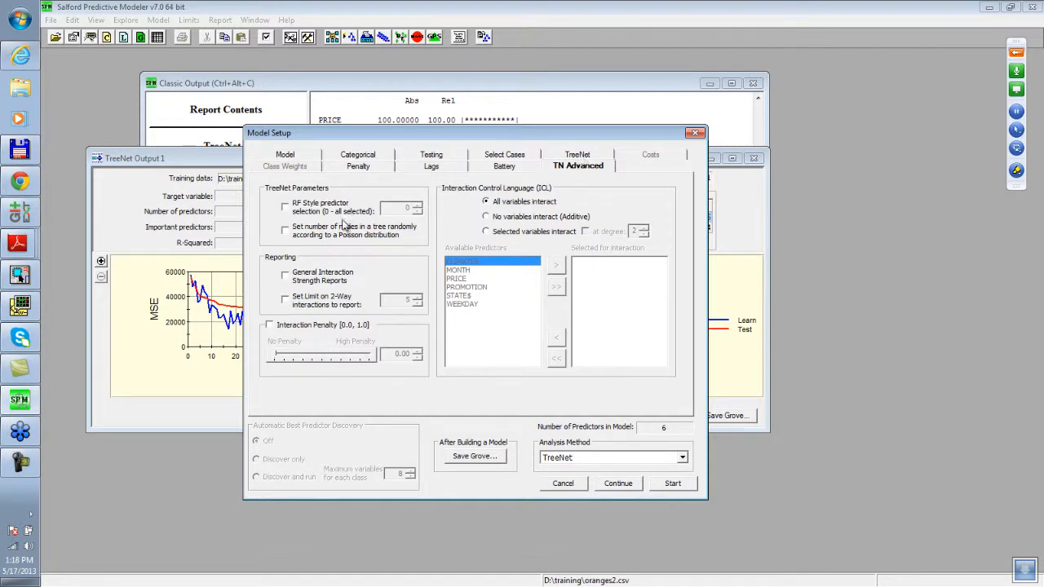
click(284, 208)
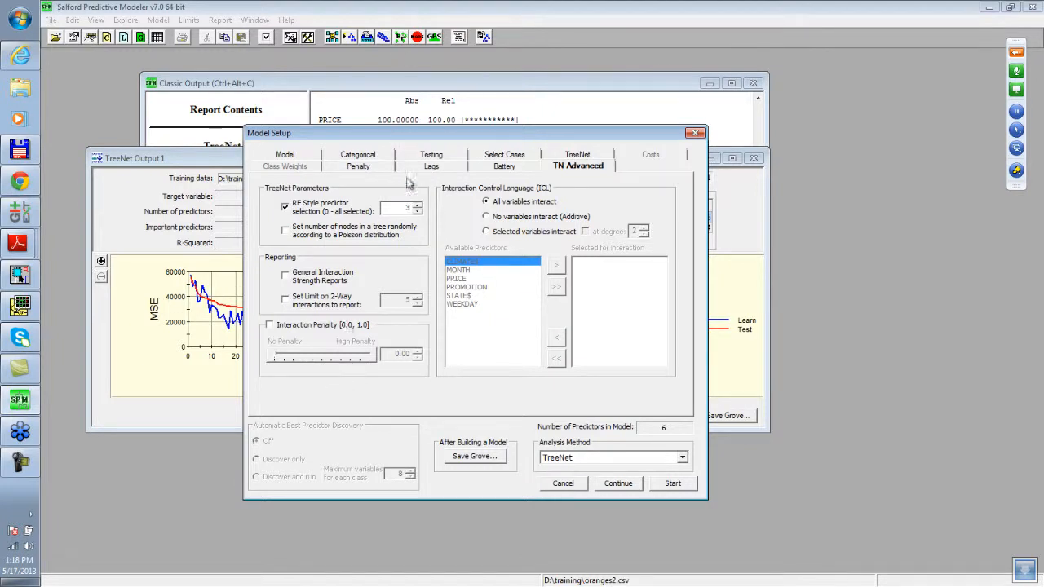
double_click(407, 208)
click(578, 154)
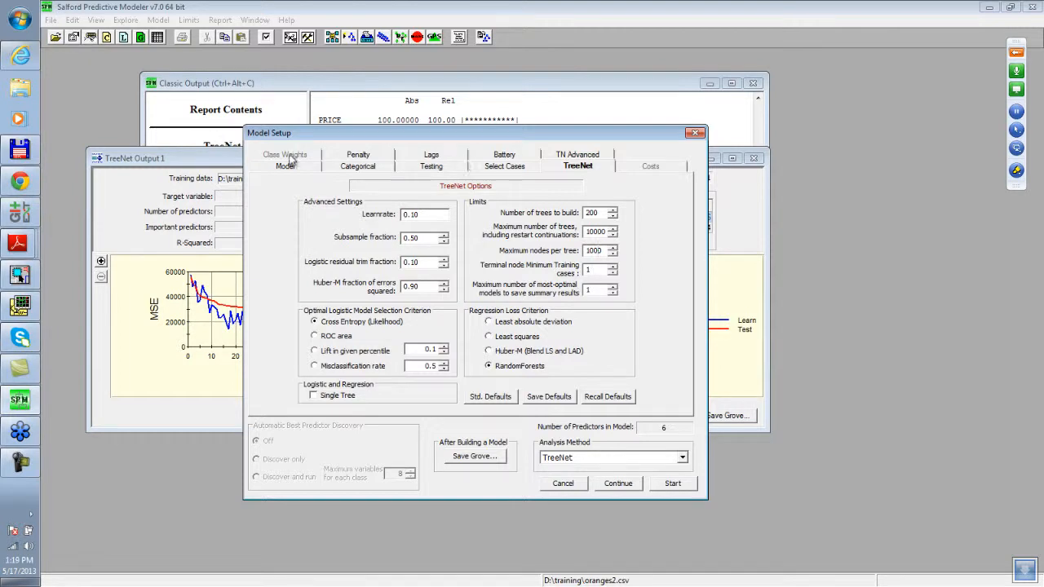
click(571, 155)
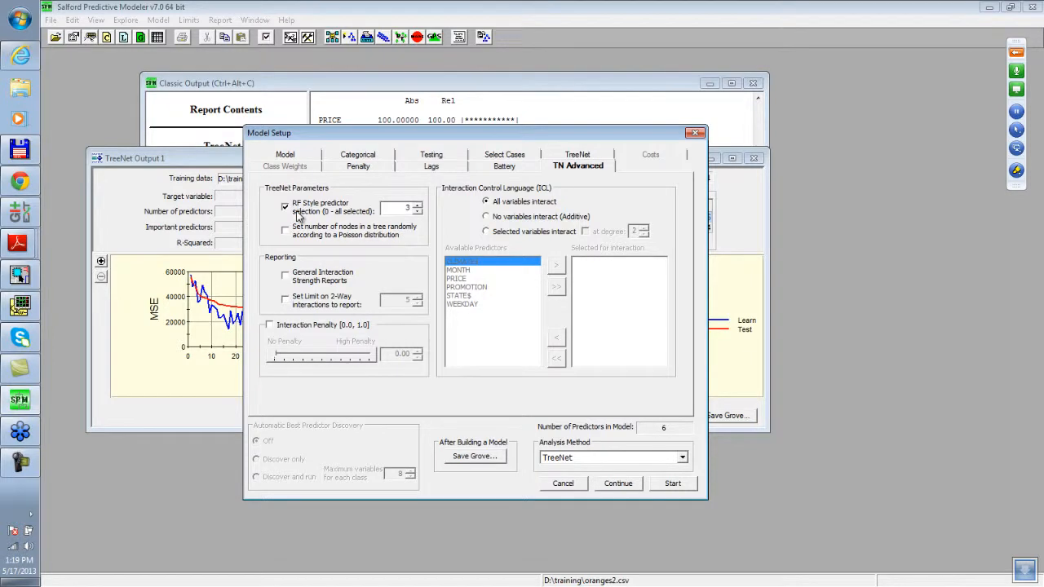
click(673, 484)
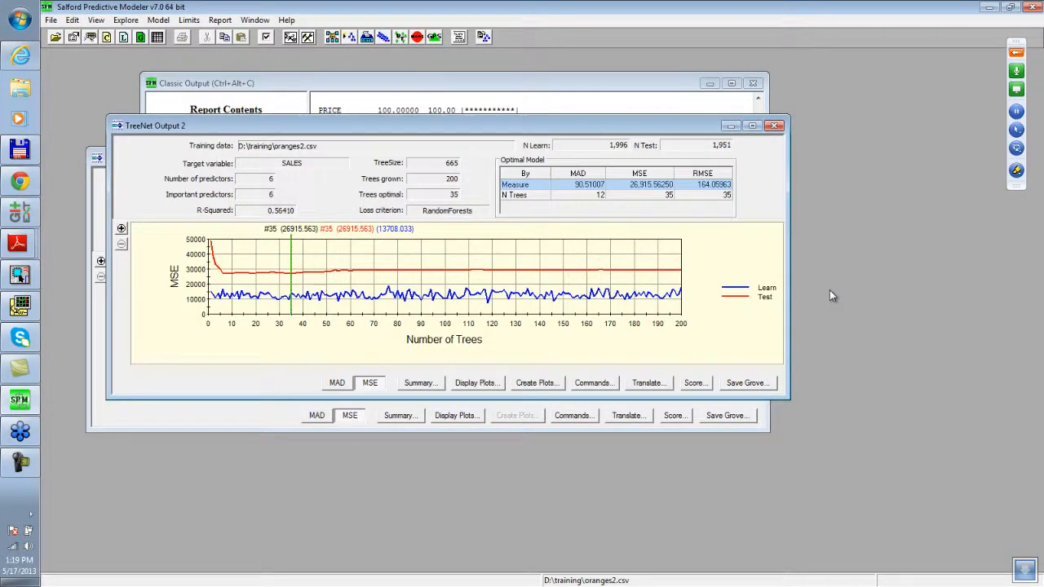
Step: Arrange the two TreeNet outputs so both are accessible and compare their R-squared and tree size
drag(478, 129, 613, 86)
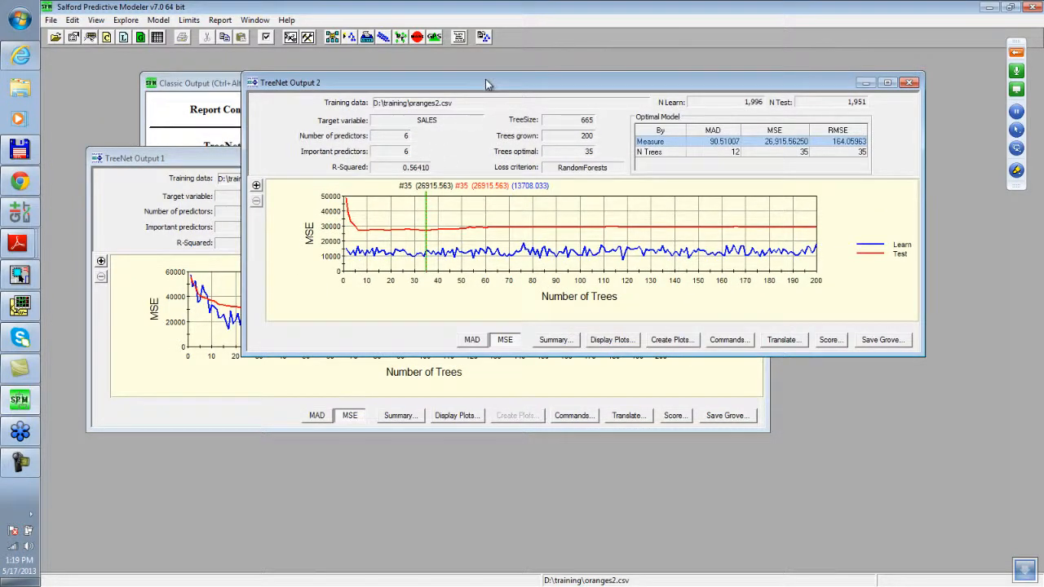
drag(487, 85, 500, 71)
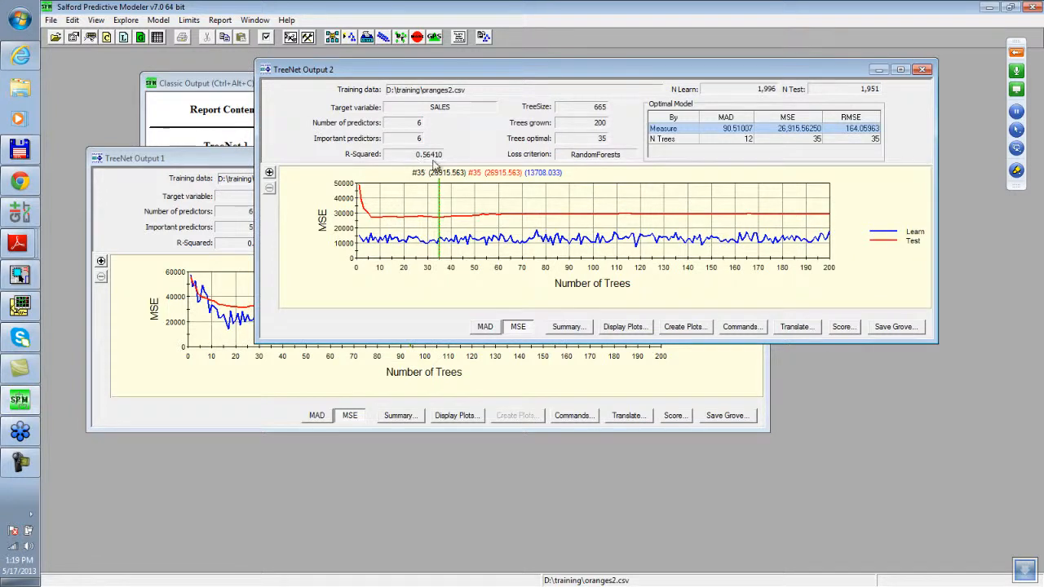
drag(194, 161, 183, 241)
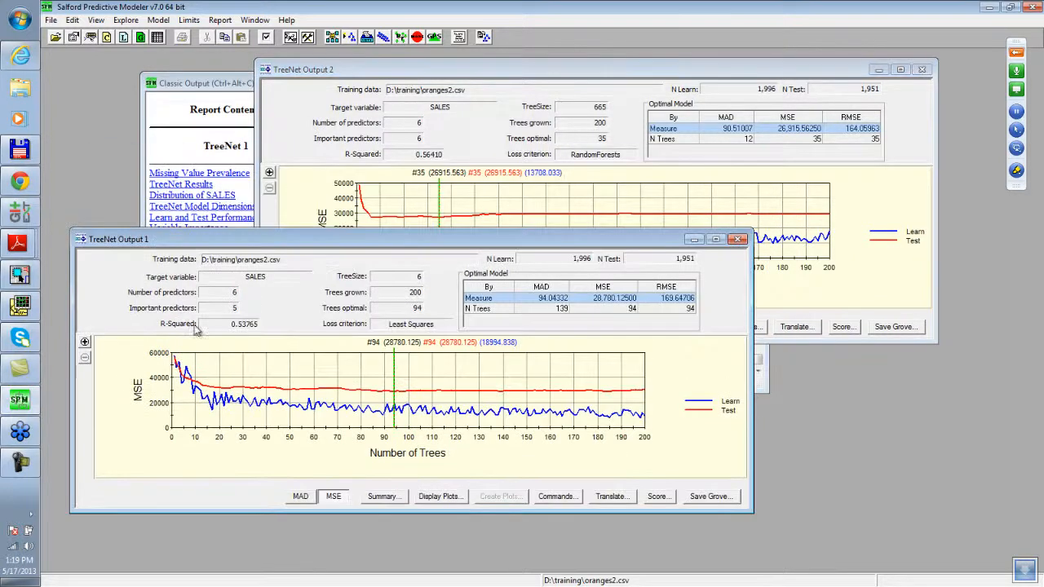
click(476, 155)
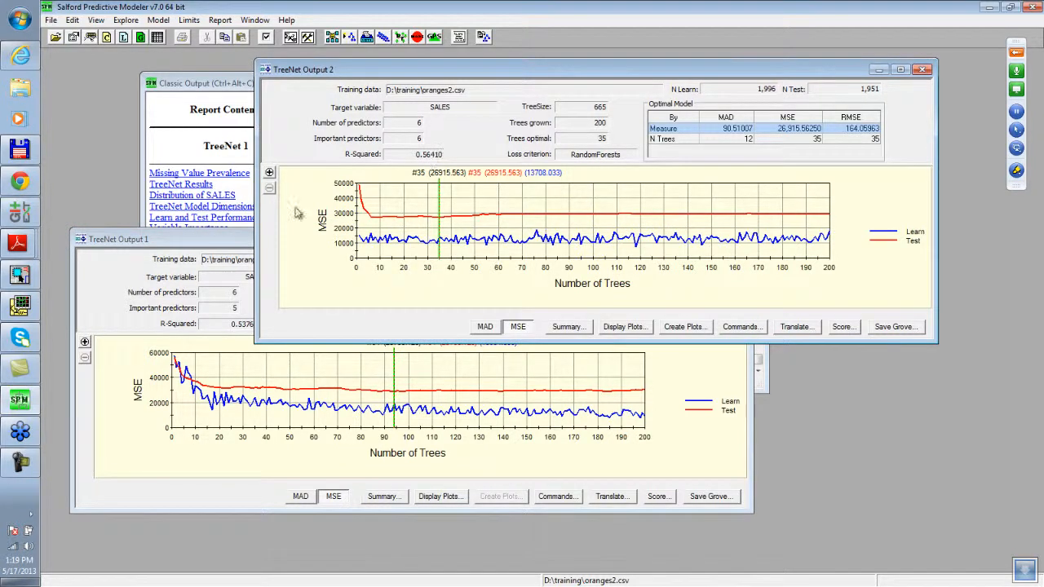
click(217, 243)
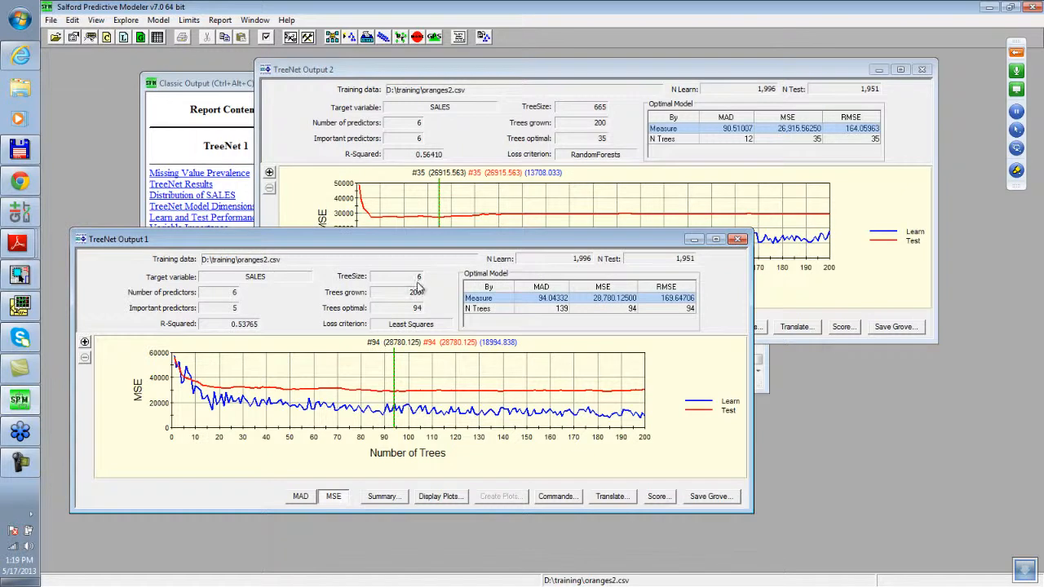
click(490, 85)
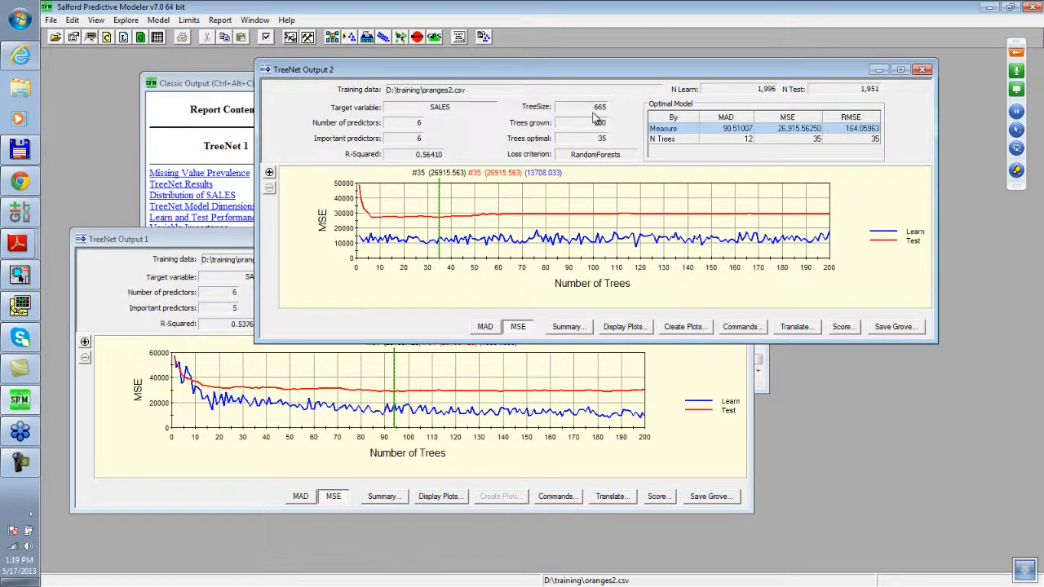
Step: Examine the error measures and variable importance in the second model's summary, and close the summary
click(568, 328)
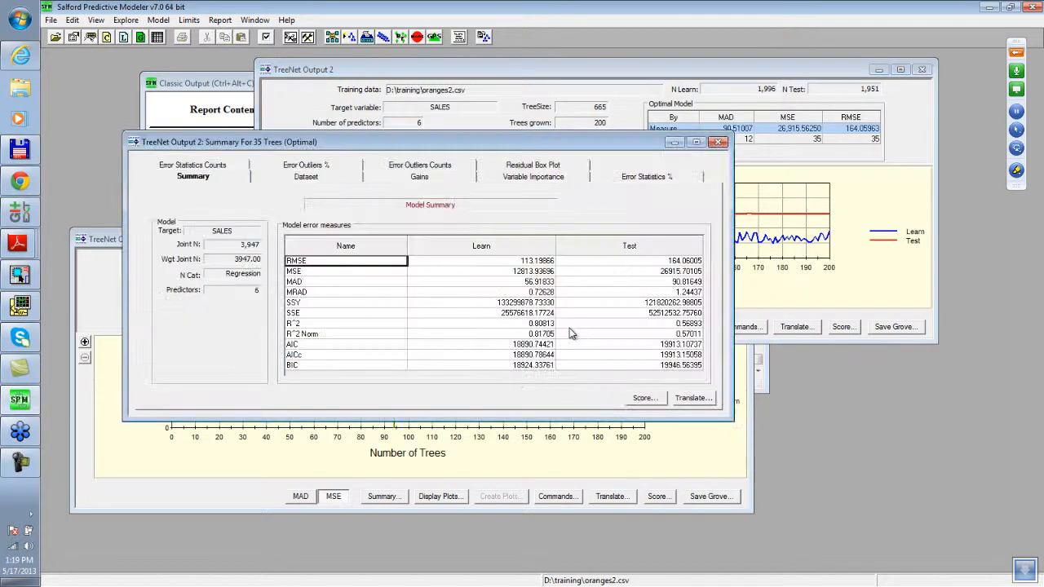
click(526, 178)
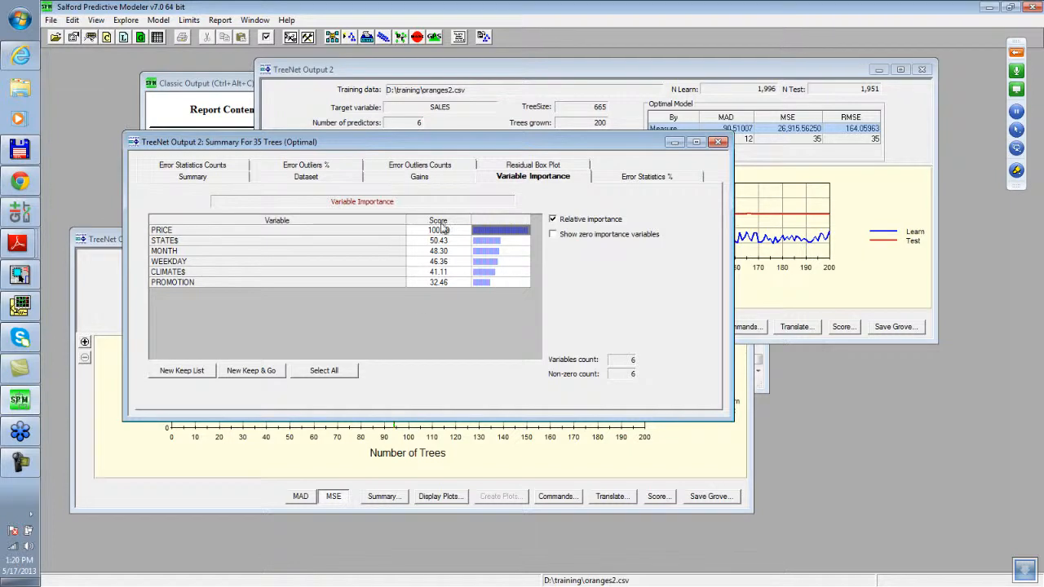
drag(268, 144, 226, 117)
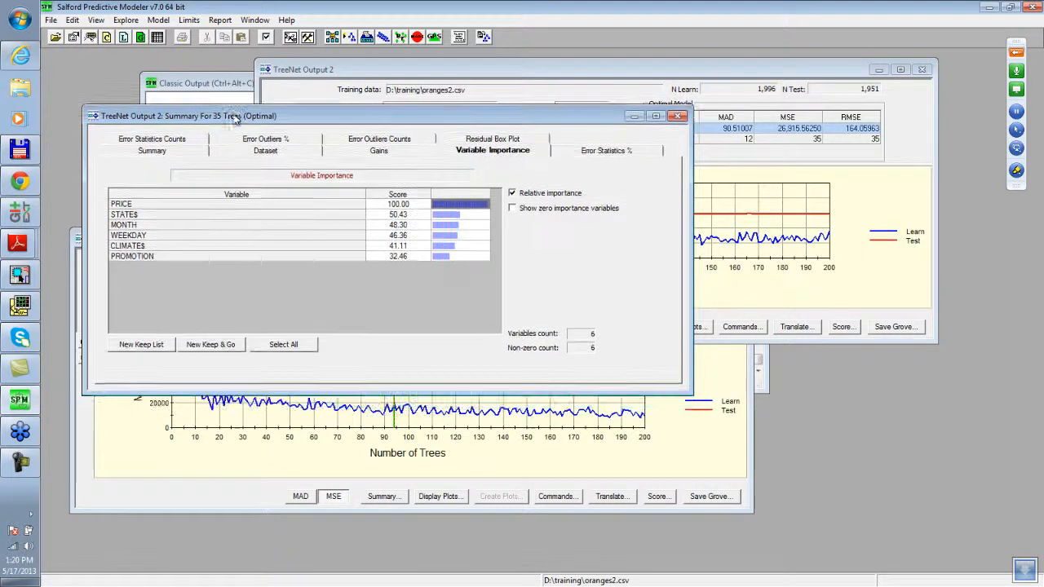
click(675, 118)
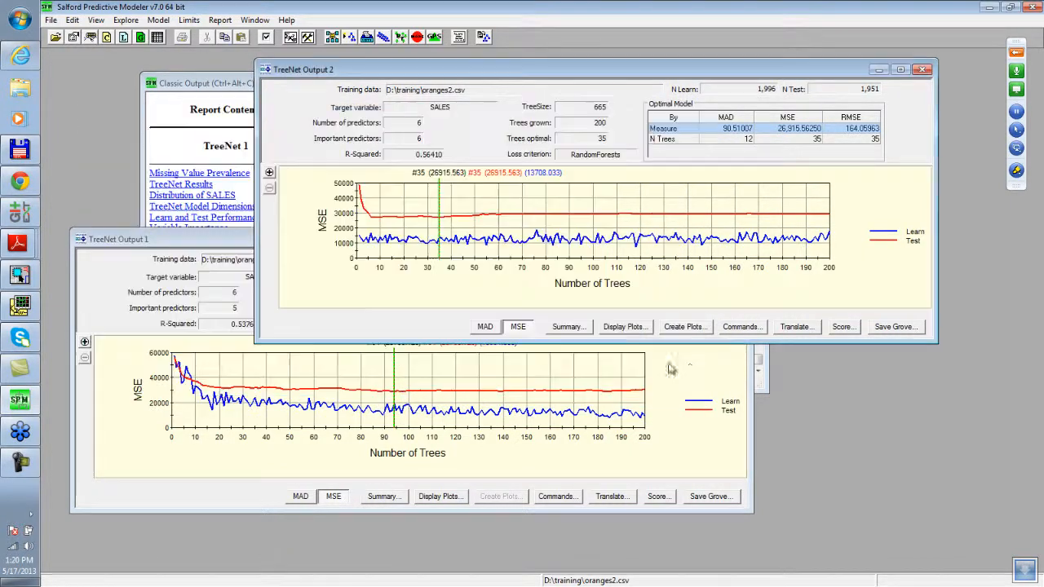
Step: Display the second model's one-variable dependence plots for SALES against PRICE and MONTH
click(621, 327)
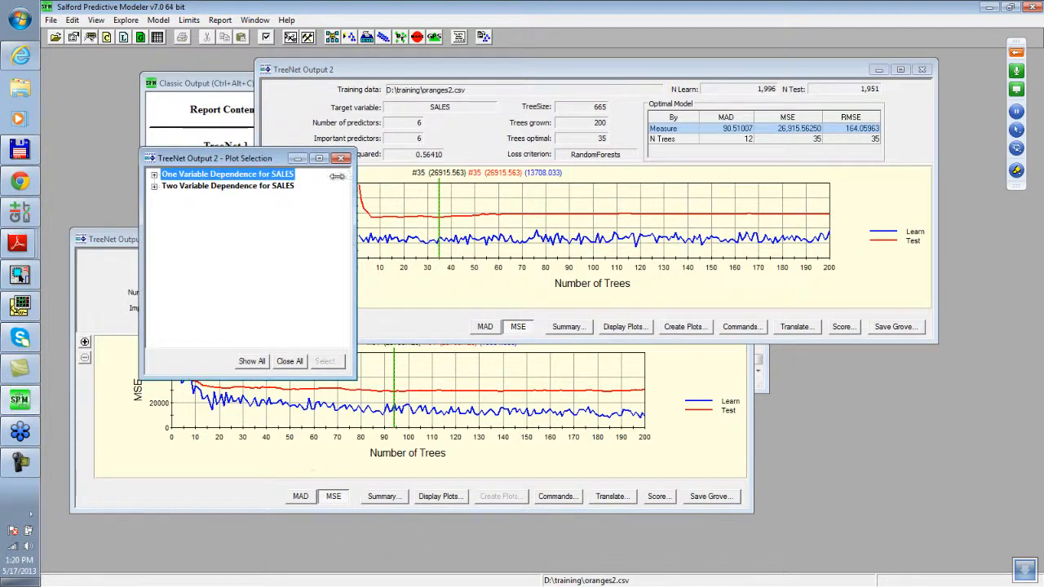
click(154, 175)
click(167, 186)
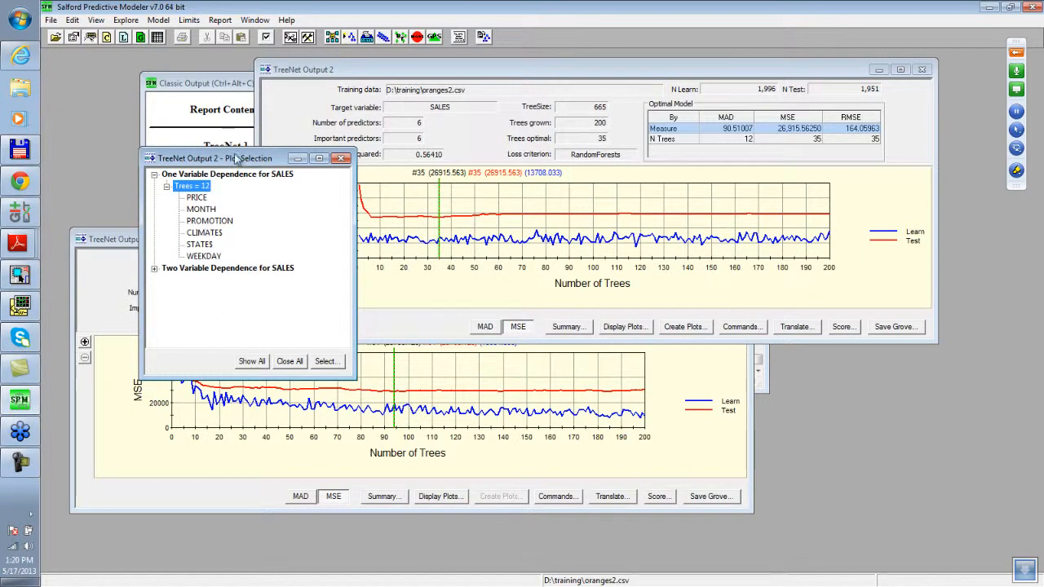
drag(235, 158, 153, 76)
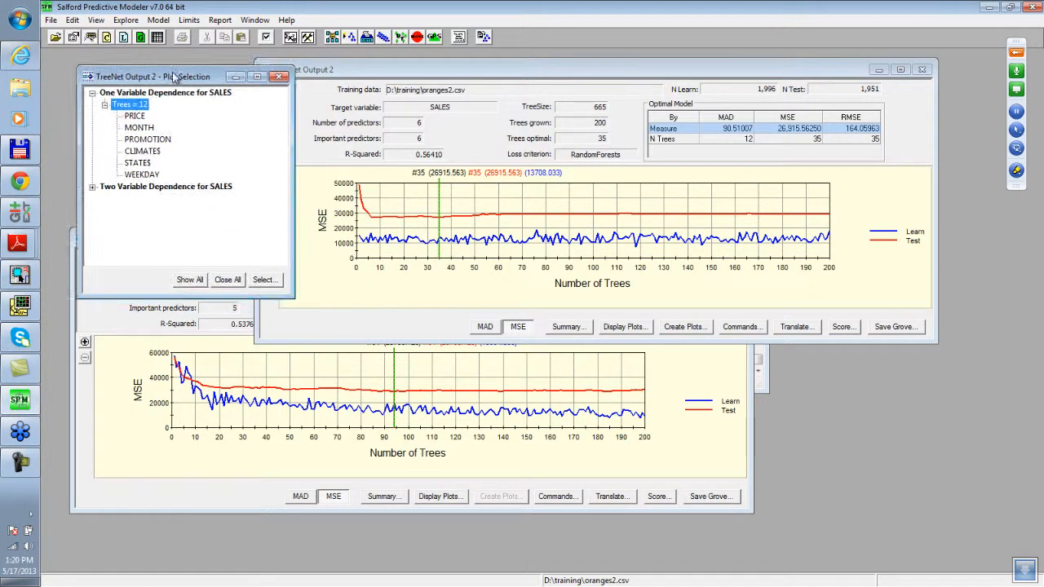
double_click(135, 116)
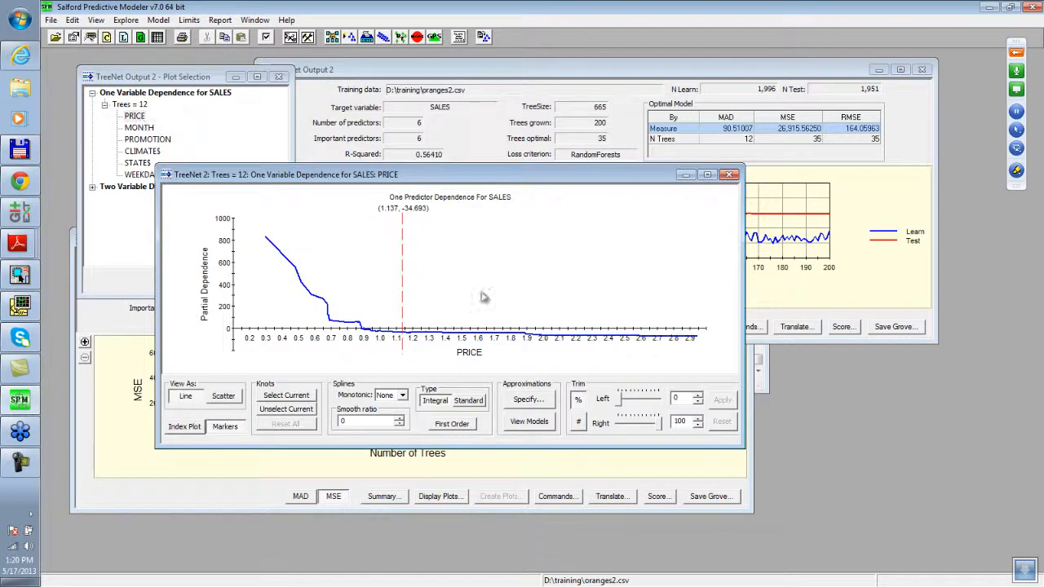
drag(474, 175, 655, 98)
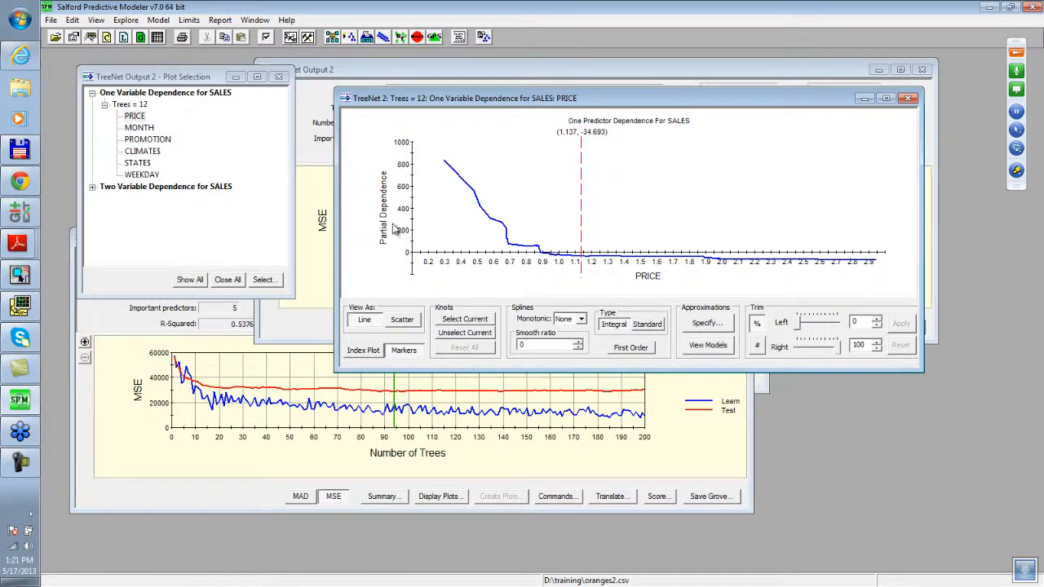
drag(544, 99, 545, 85)
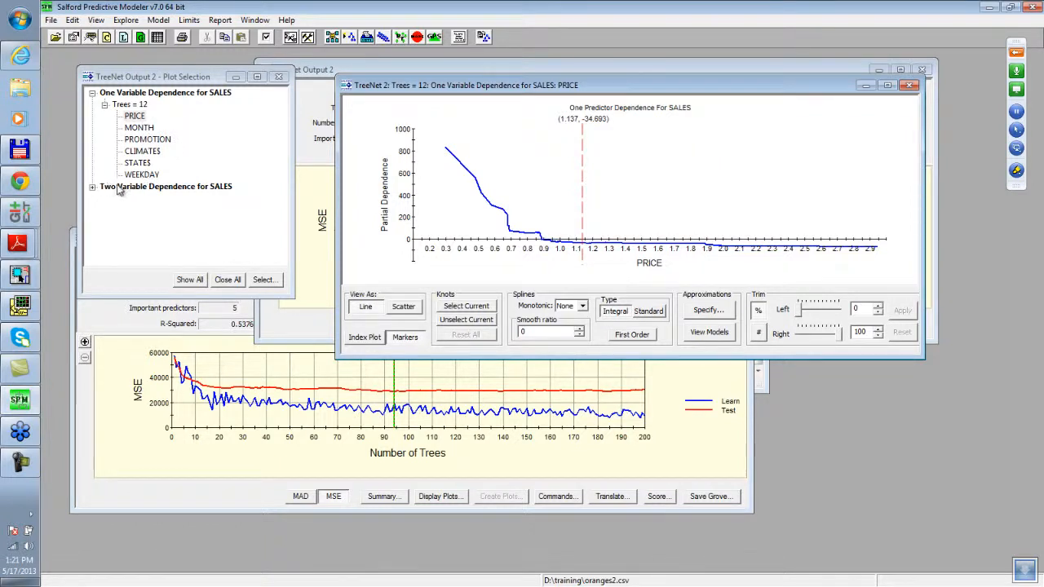
double_click(139, 128)
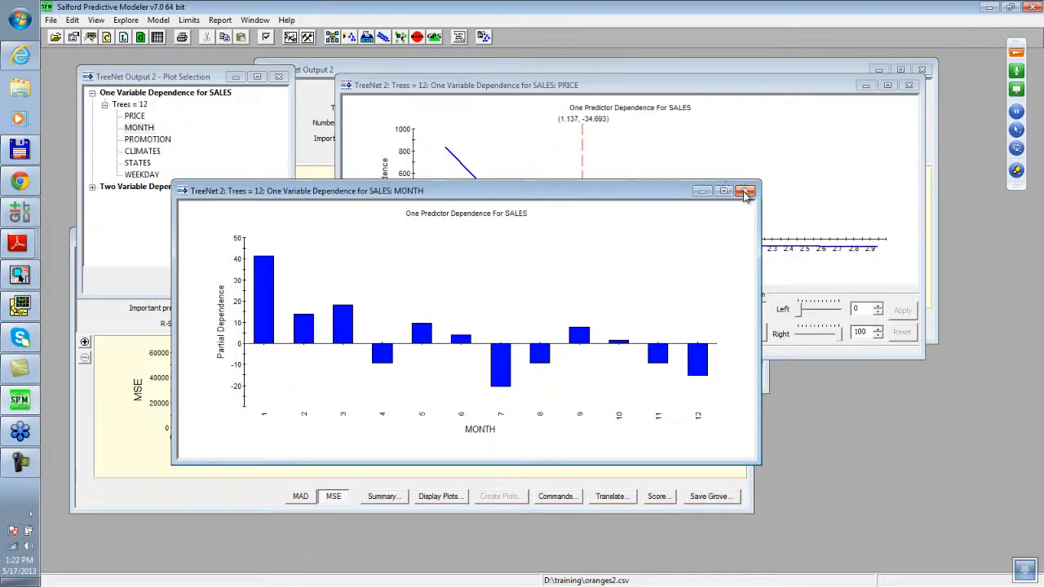
Step: Close the MONTH plot and view the second model's one-variable dependence plots for PROMOTION and CLIMATE$ one after the other
click(745, 191)
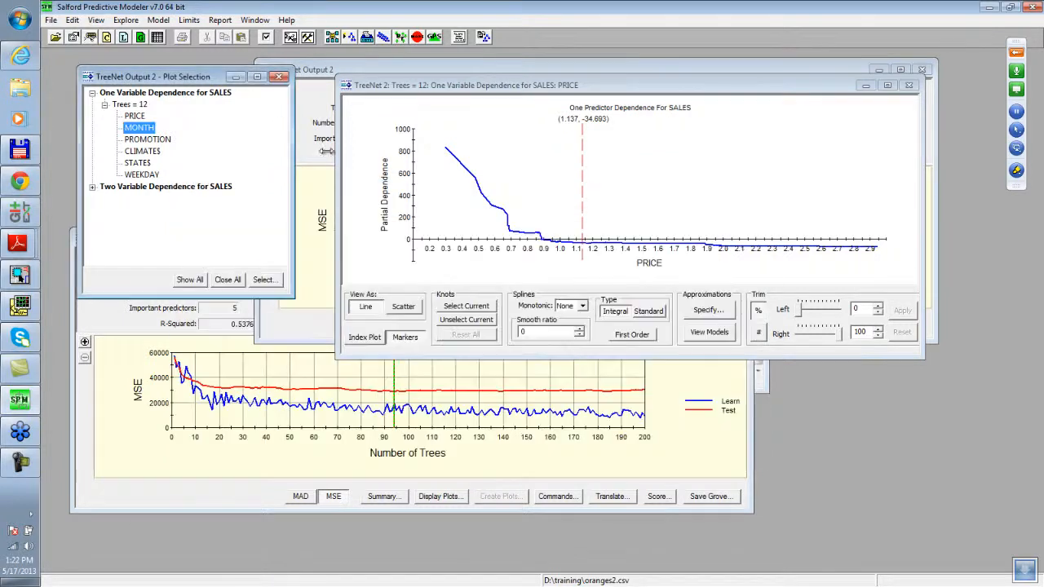
double_click(140, 140)
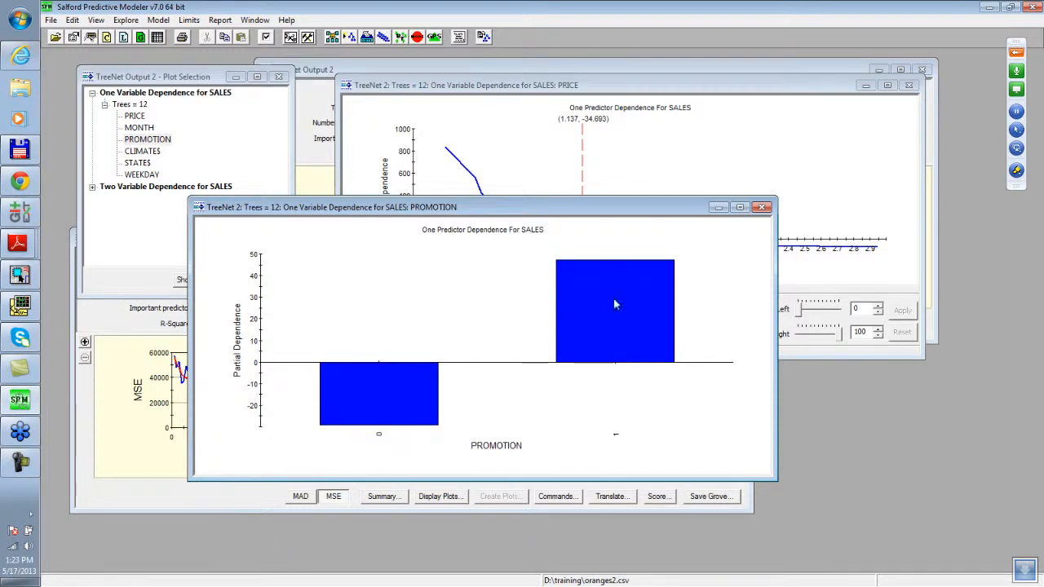
click(761, 207)
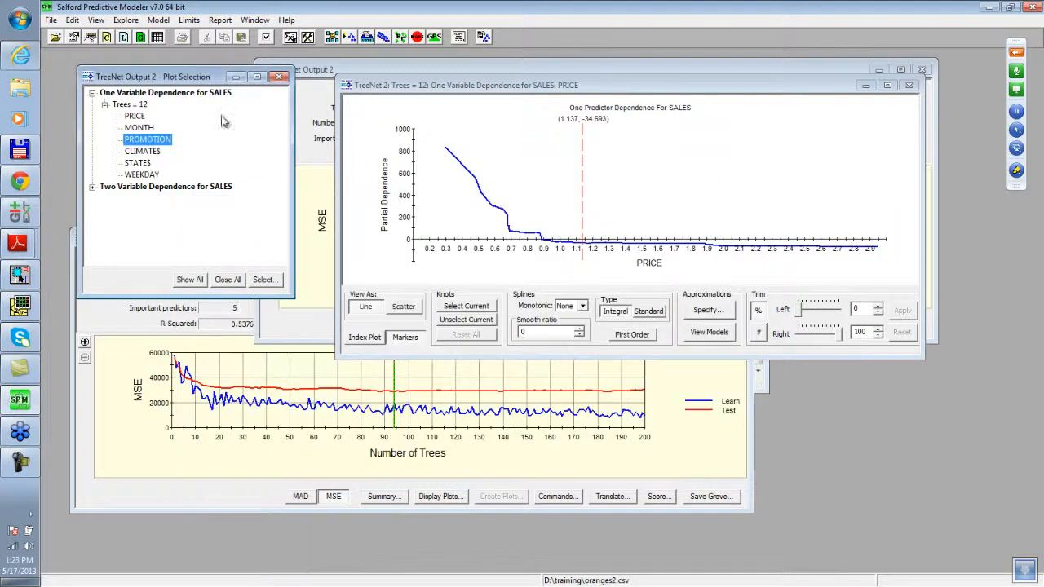
double_click(145, 152)
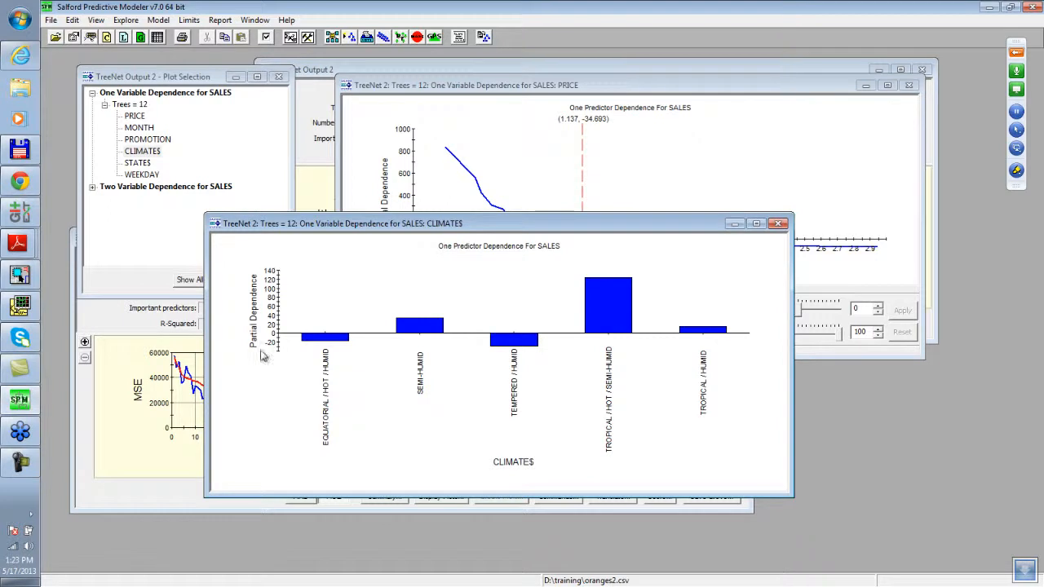
click(779, 224)
Step: View the second model's one-variable dependence plots for STATE$ and WEEKDAY, moving each beside the plot selection before closing it
double_click(138, 163)
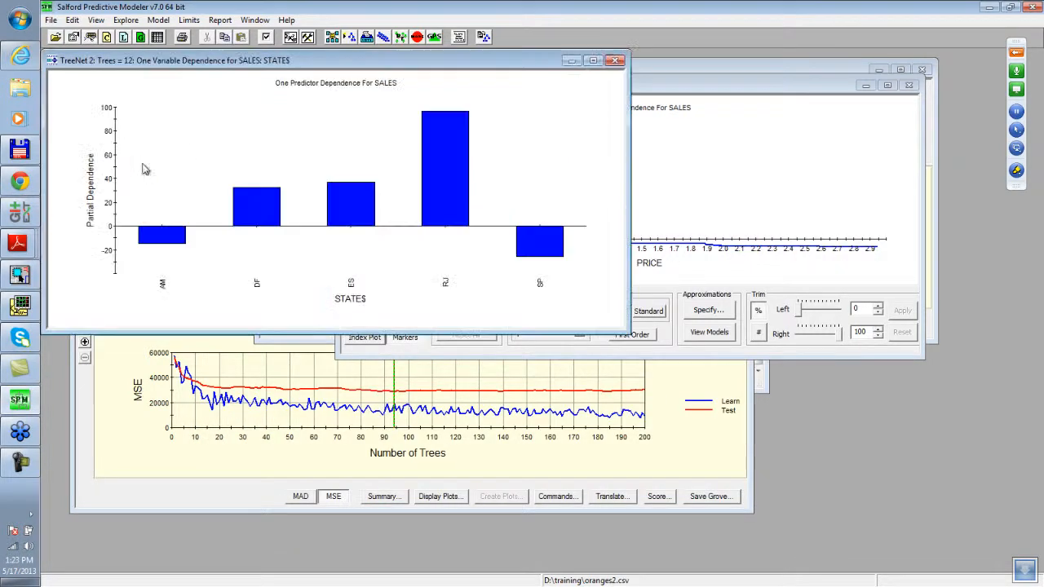
drag(268, 31, 450, 184)
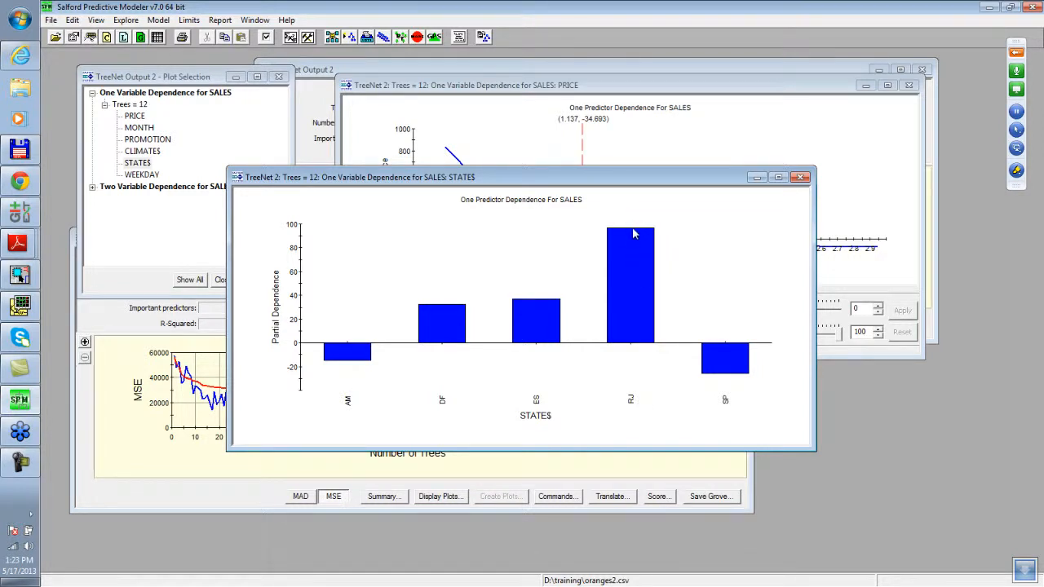
click(801, 177)
double_click(143, 175)
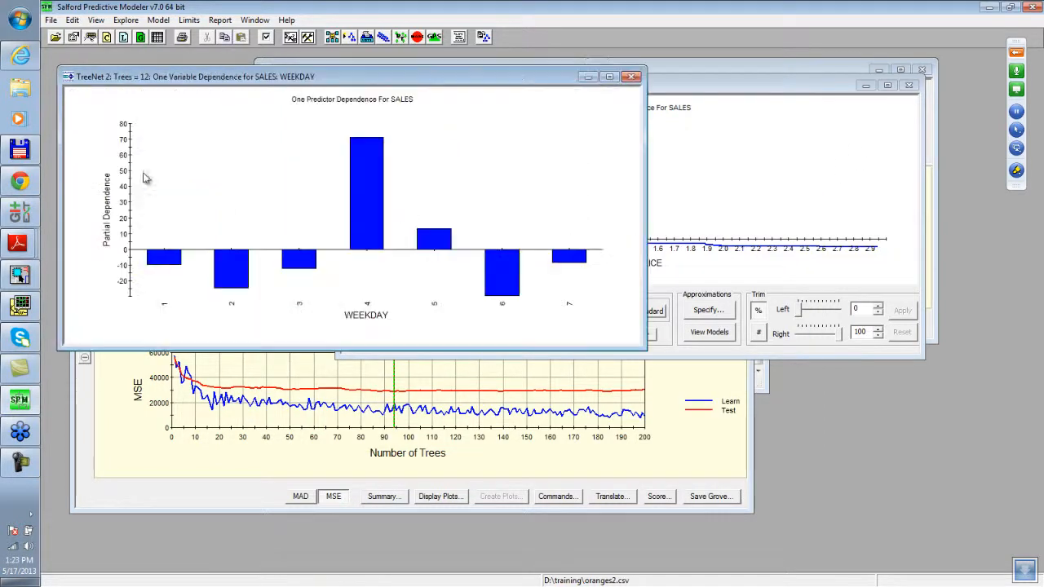
drag(382, 82, 535, 157)
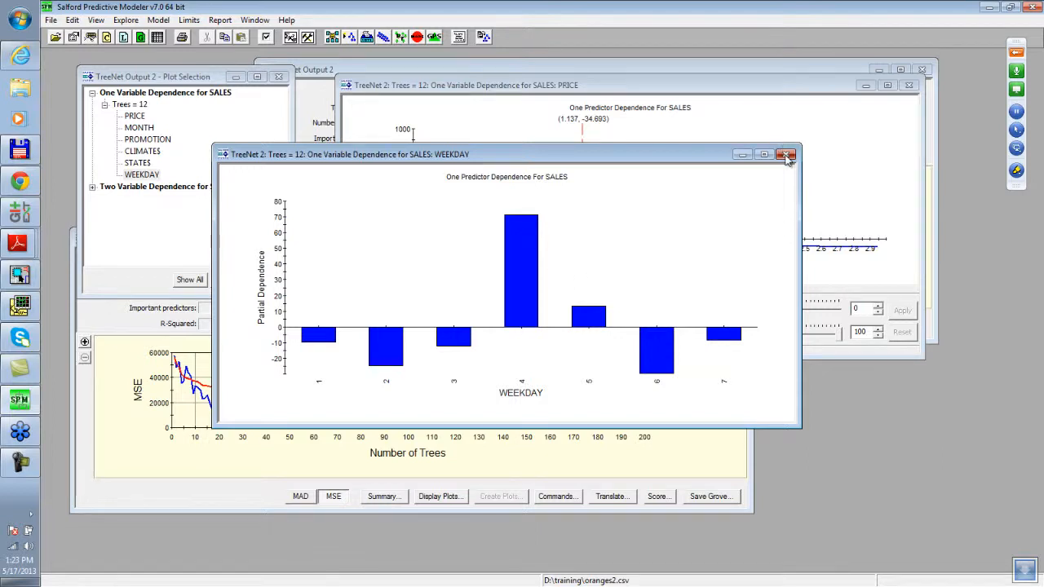
click(787, 156)
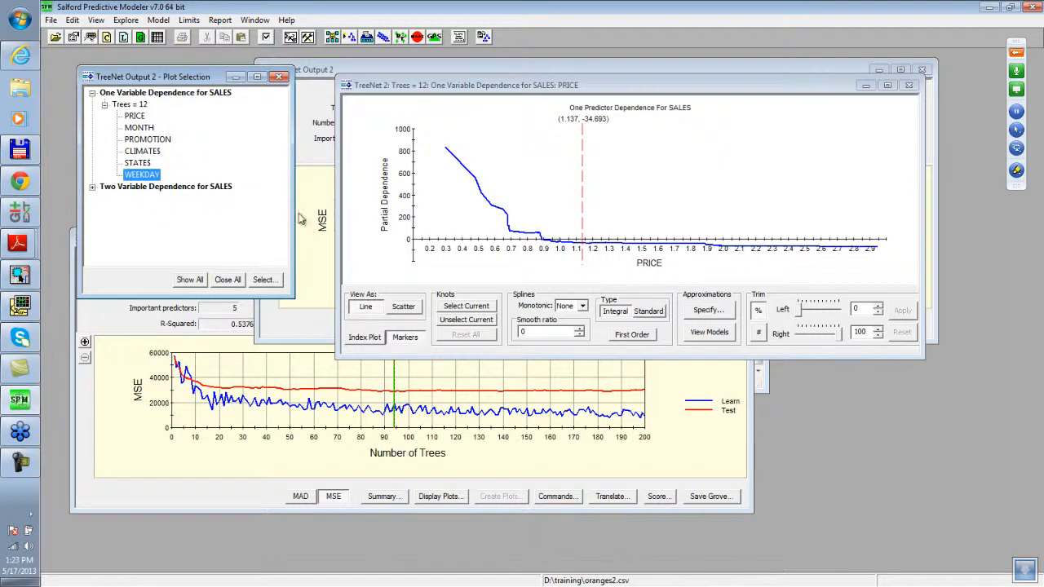
Step: Close the PRICE dependence plot and arrange TreeNet Output 1 and Output 2 so their error curves and R-squared can be compared
drag(543, 87, 530, 77)
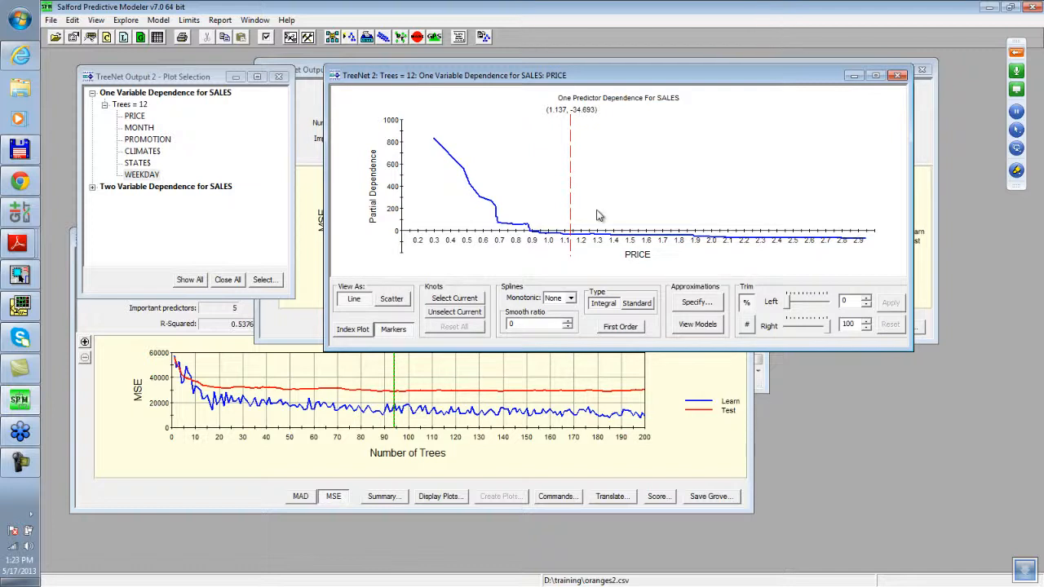
click(901, 77)
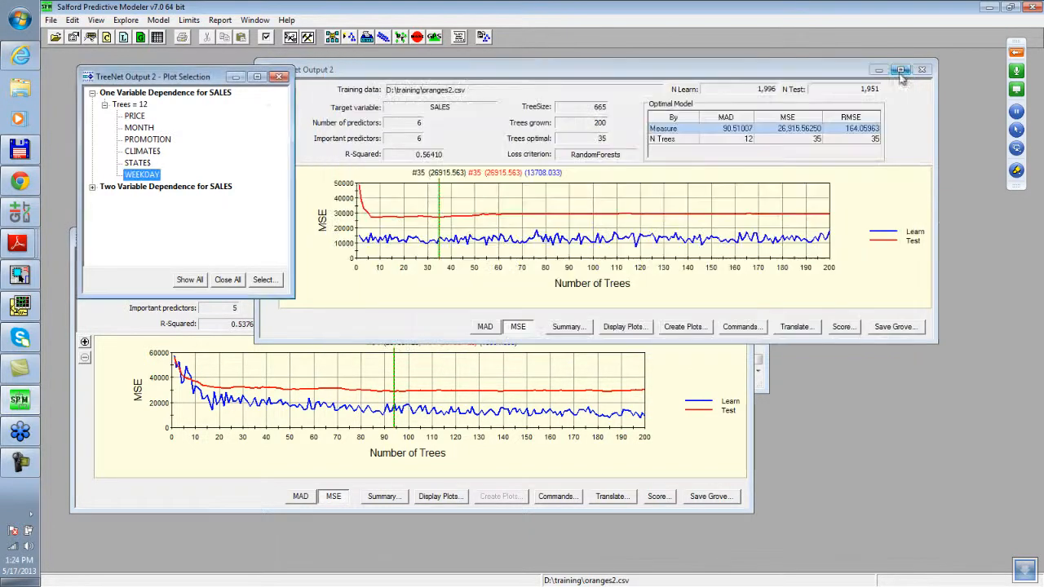
click(424, 75)
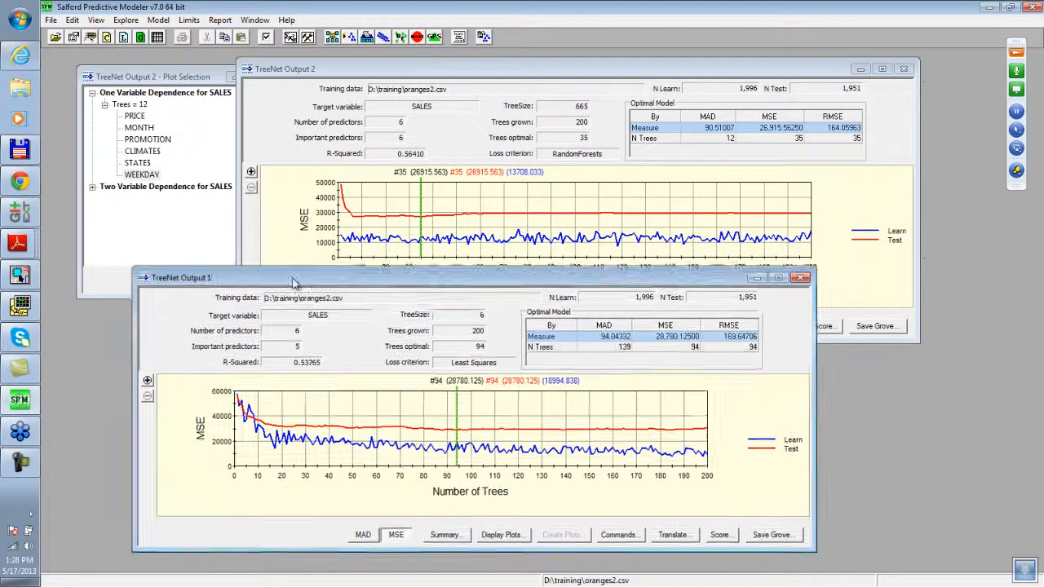
drag(292, 279, 255, 278)
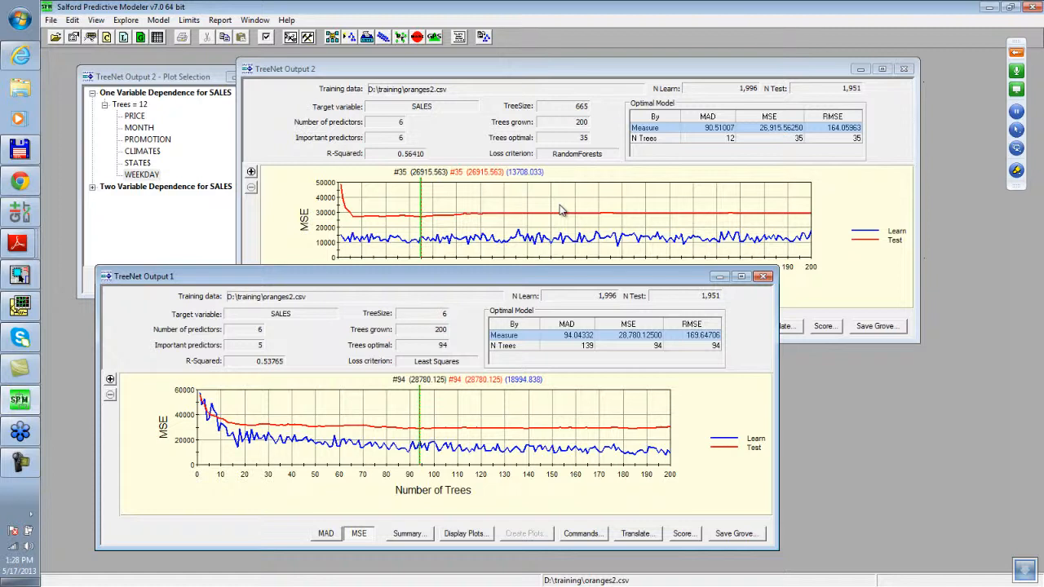
drag(583, 76, 610, 79)
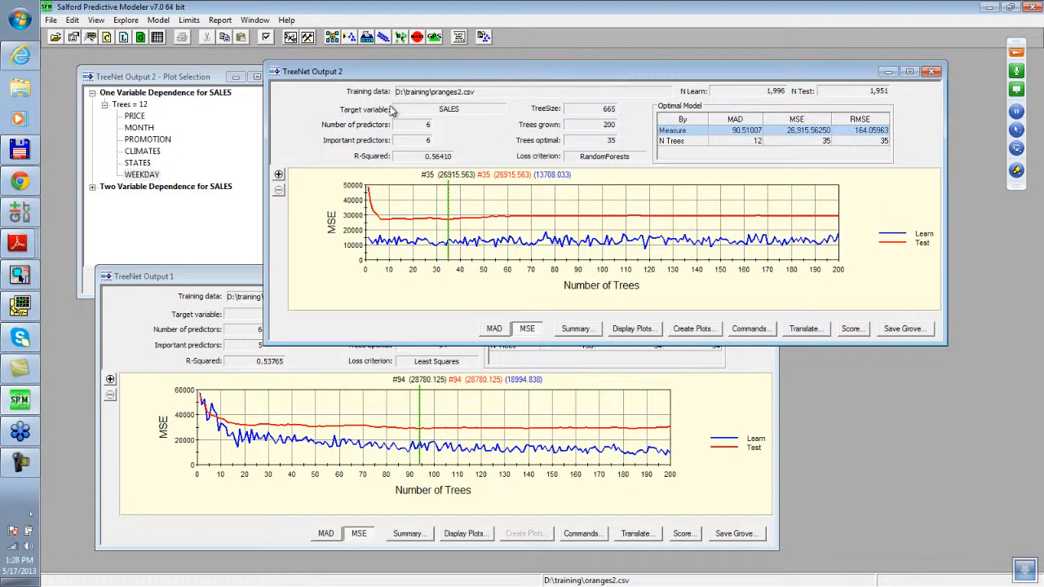
Step: Display the oranges2.csv records in a data grid, narrowing and repositioning its window to fit the columns
click(158, 38)
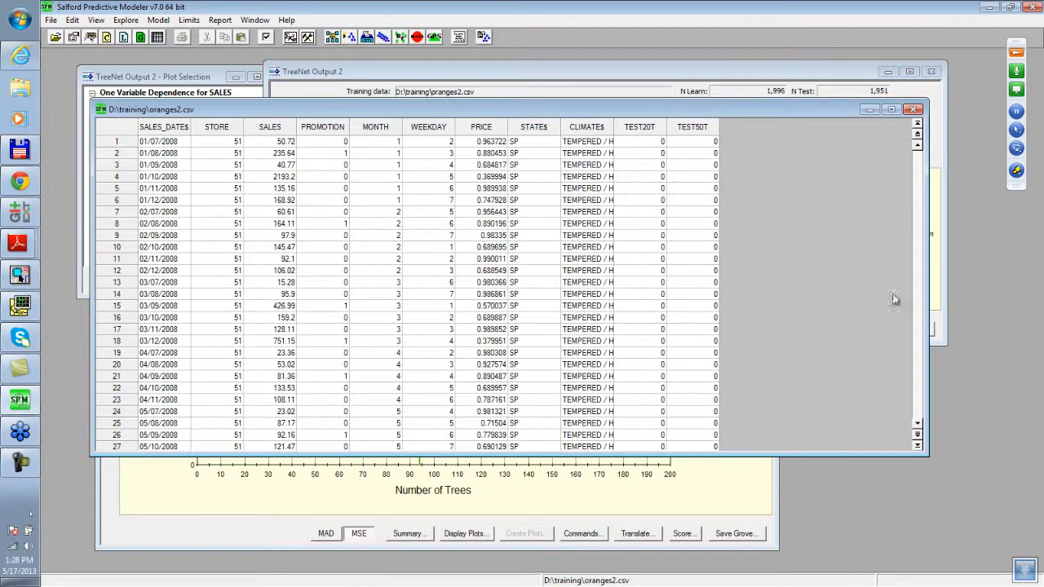
drag(925, 284, 771, 284)
drag(393, 113, 487, 118)
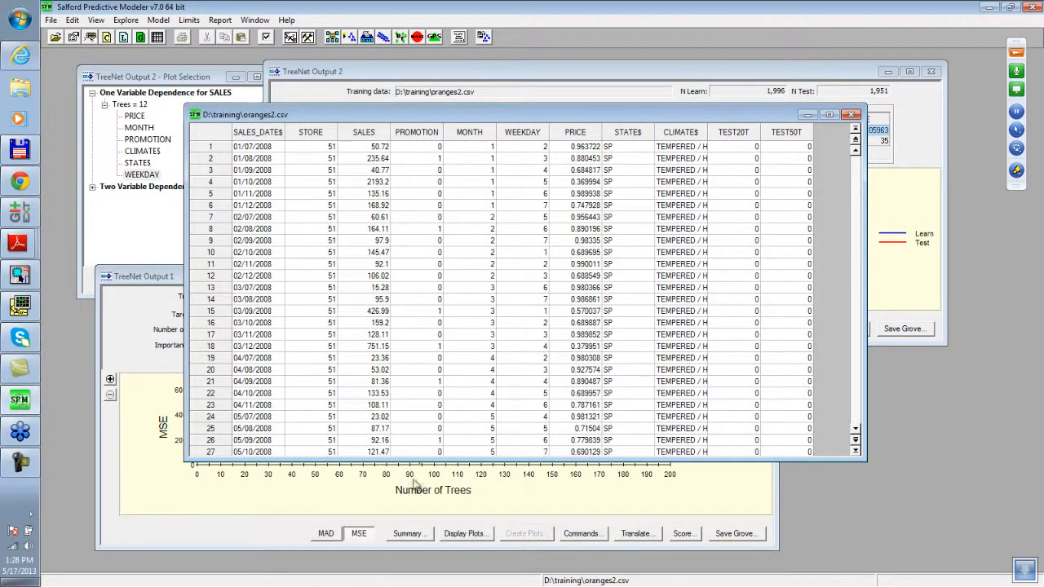
Step: Examine the SALES_DATE$ values of the first eight records one by one, going over the January 2008 dates repeatedly
click(271, 147)
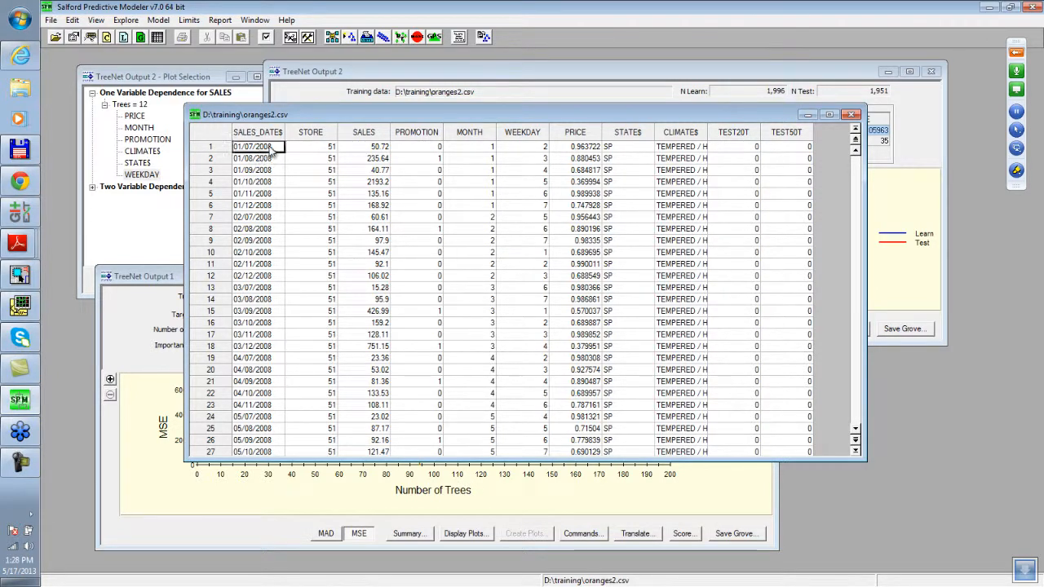
click(258, 160)
click(257, 171)
click(257, 182)
click(258, 194)
click(259, 206)
click(258, 218)
click(258, 230)
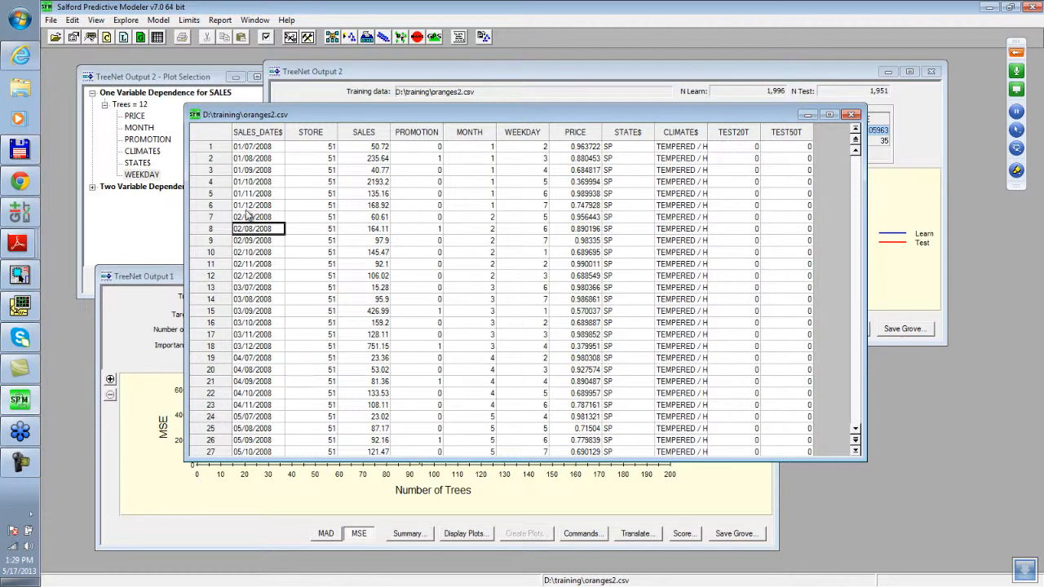
click(260, 146)
click(259, 159)
click(258, 170)
click(256, 182)
click(257, 194)
click(255, 206)
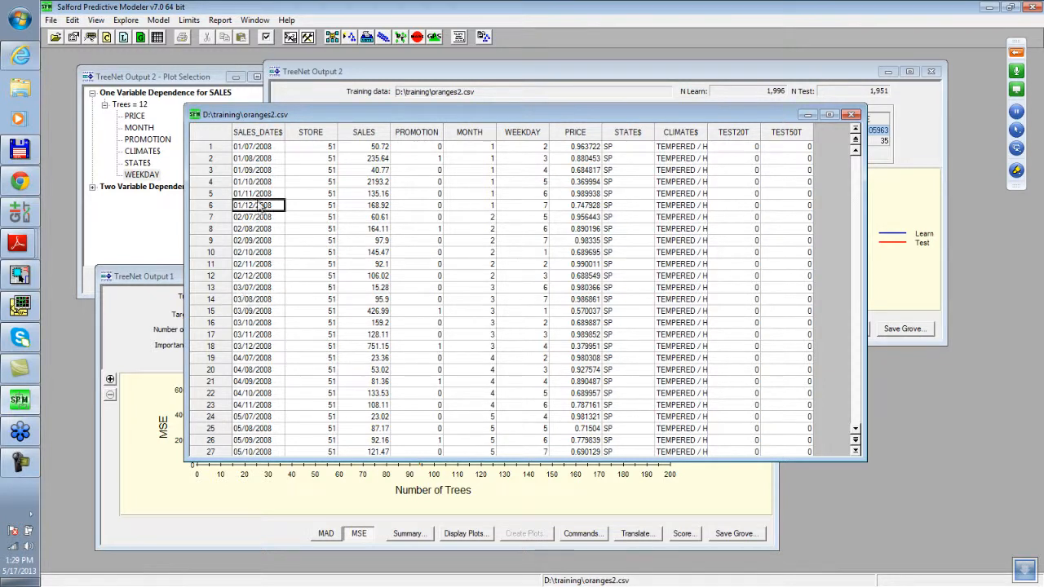
click(250, 149)
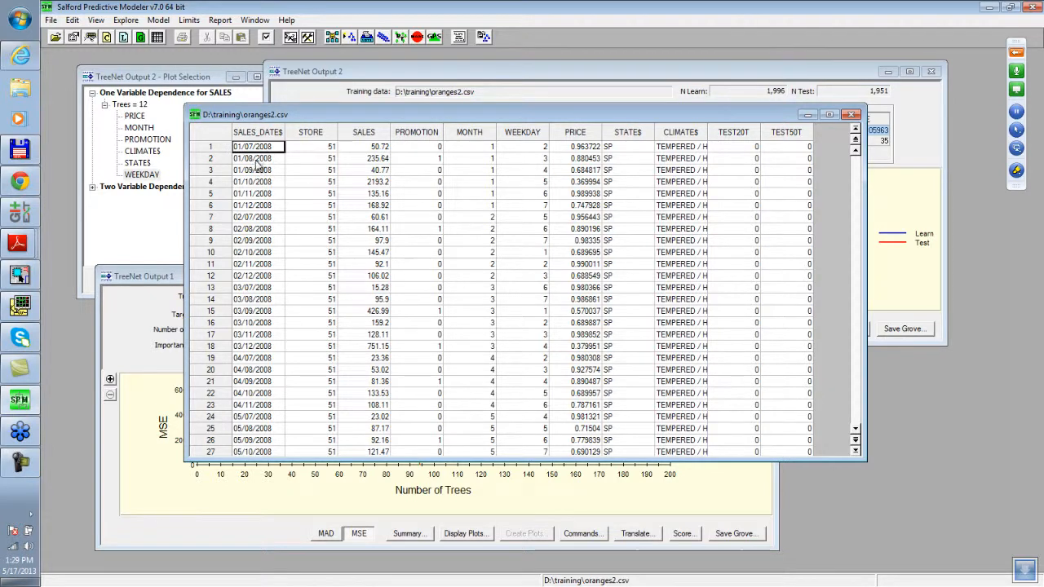
click(256, 161)
click(256, 171)
click(257, 183)
click(256, 194)
click(257, 206)
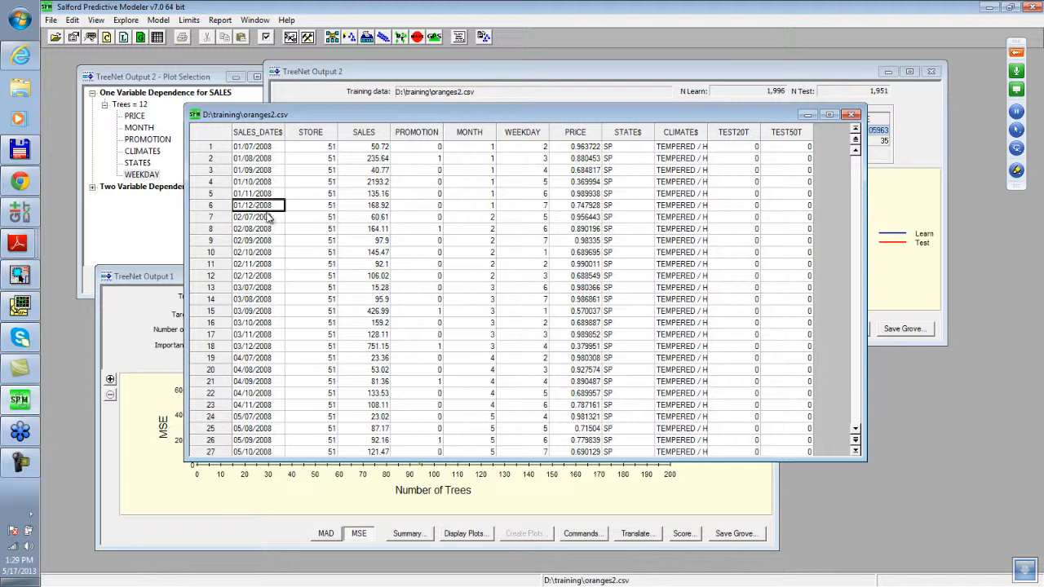
Step: Examine how SALES_DATE$ progresses through the records from February to the end of August 2008
click(243, 219)
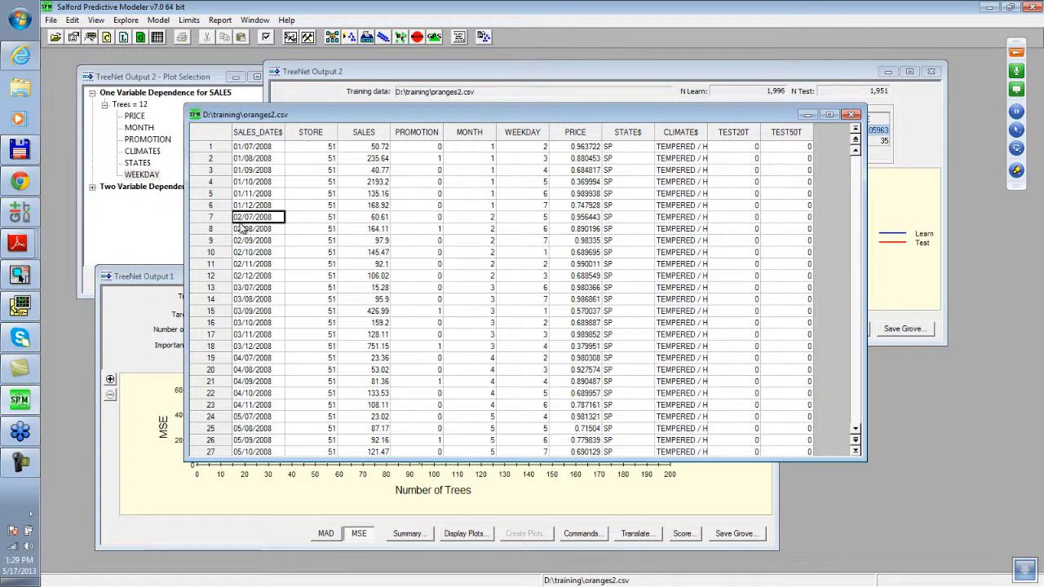
click(256, 287)
scroll(341, 376, down, 3)
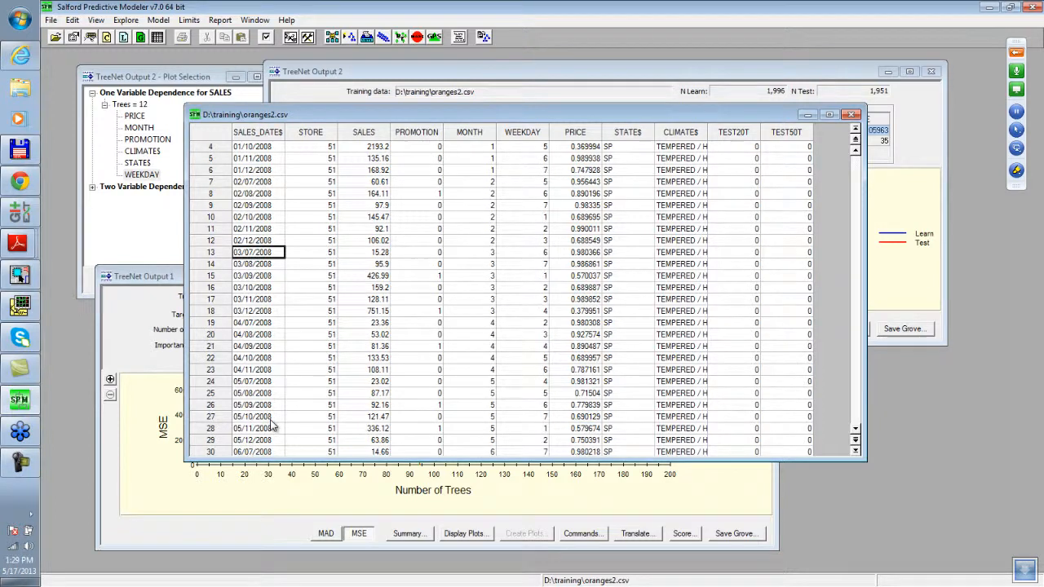
click(252, 358)
scroll(273, 416, down, 1)
click(256, 347)
scroll(258, 426, down, 13)
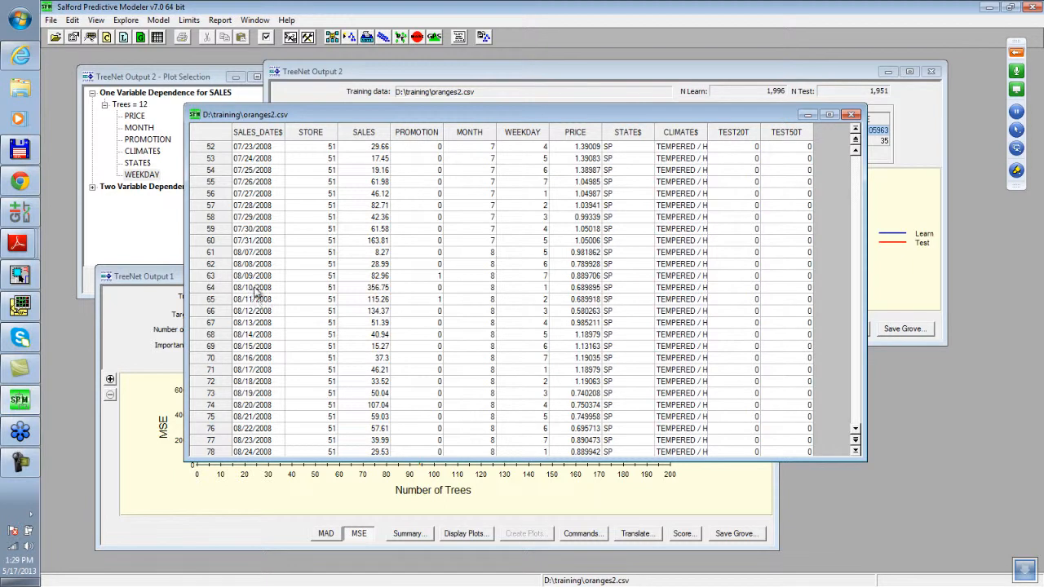
click(247, 255)
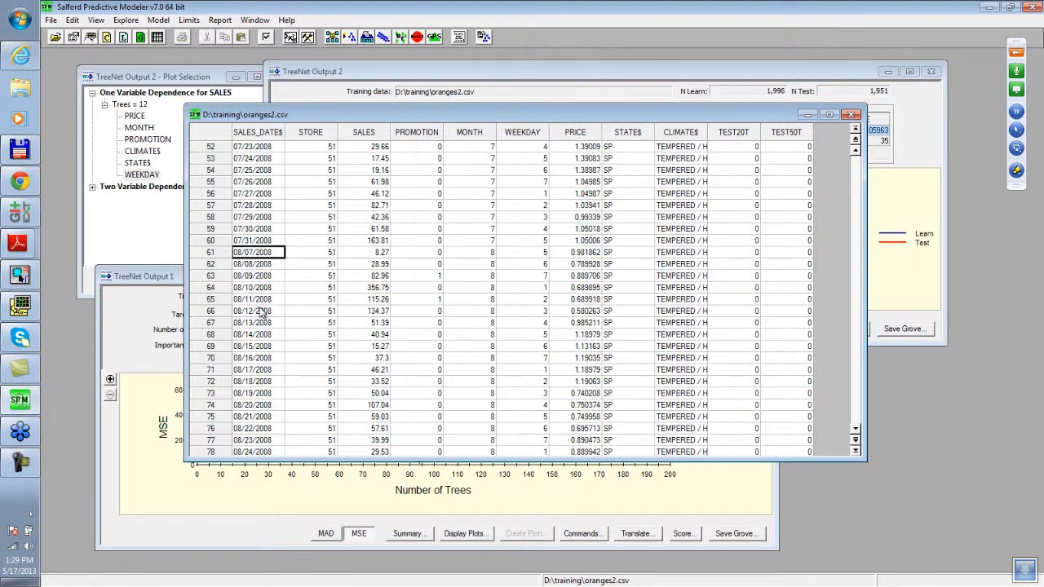
scroll(254, 424, down, 3)
click(258, 418)
click(268, 429)
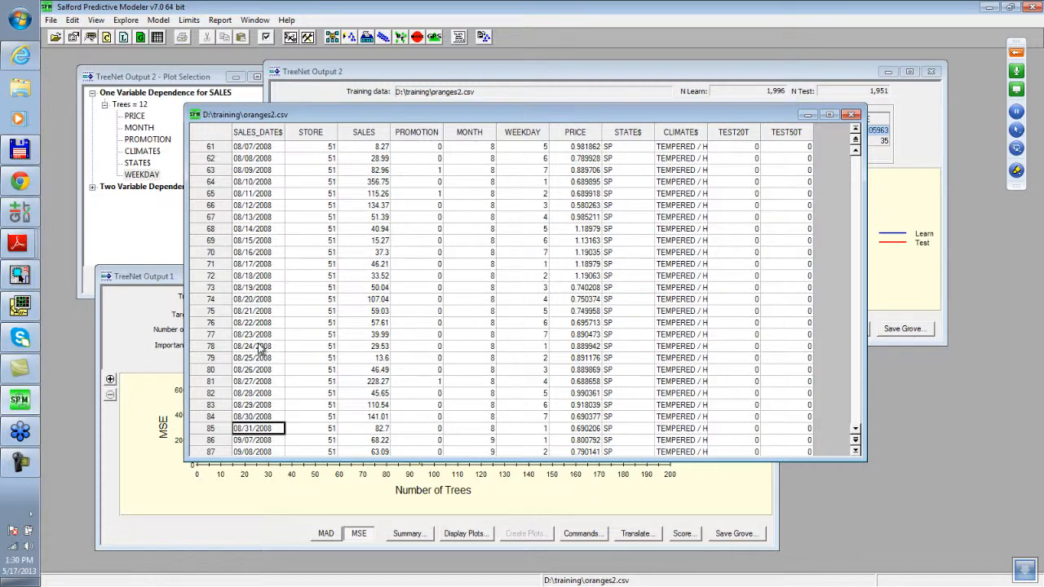
Step: Compare the STORE, MONTH and SALES_DATE$ values of the August records, focusing on the change from July to August
click(316, 197)
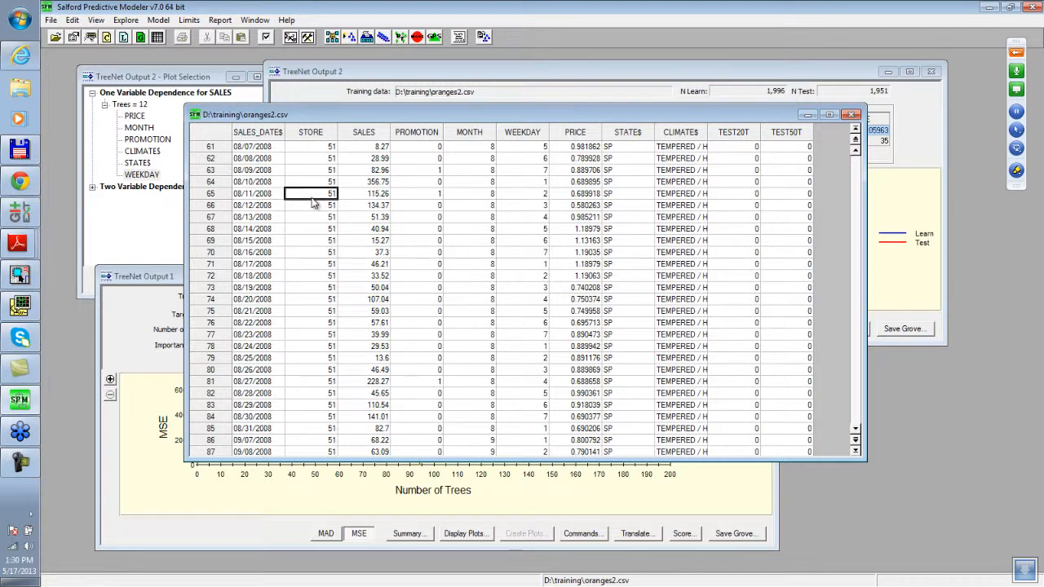
click(476, 198)
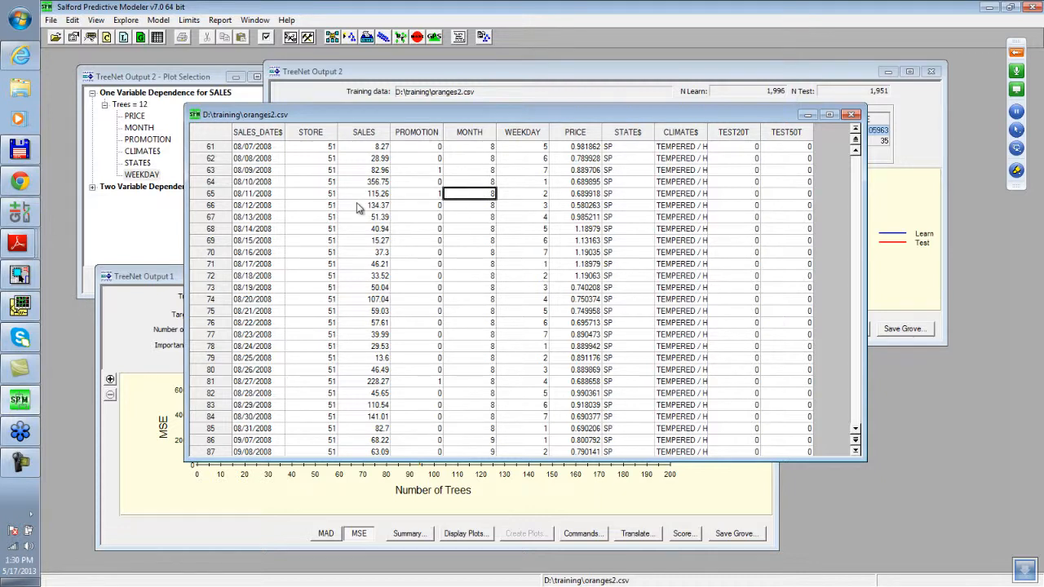
scroll(489, 238, up, 2)
click(480, 218)
click(477, 206)
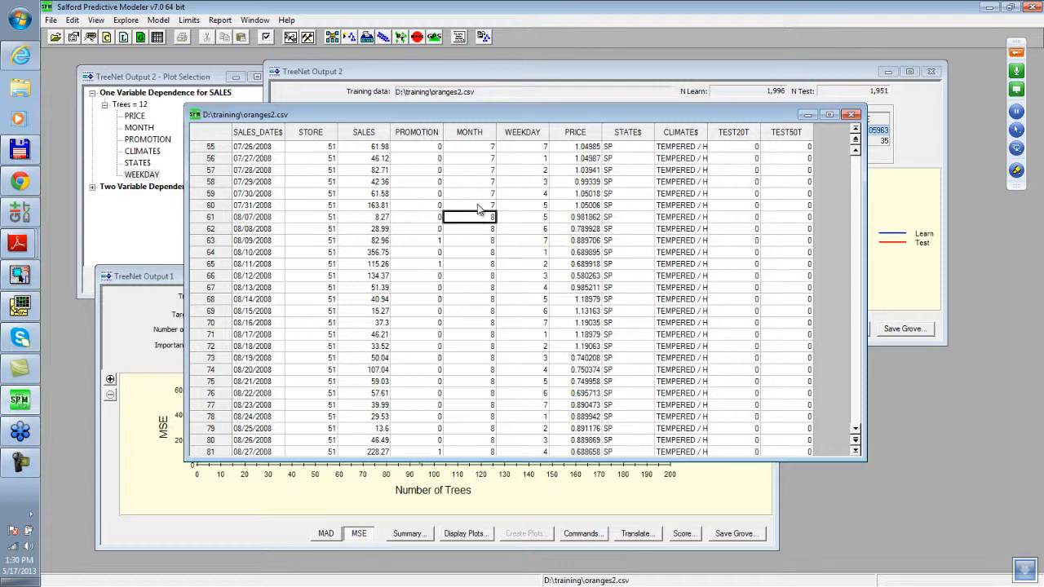
click(261, 206)
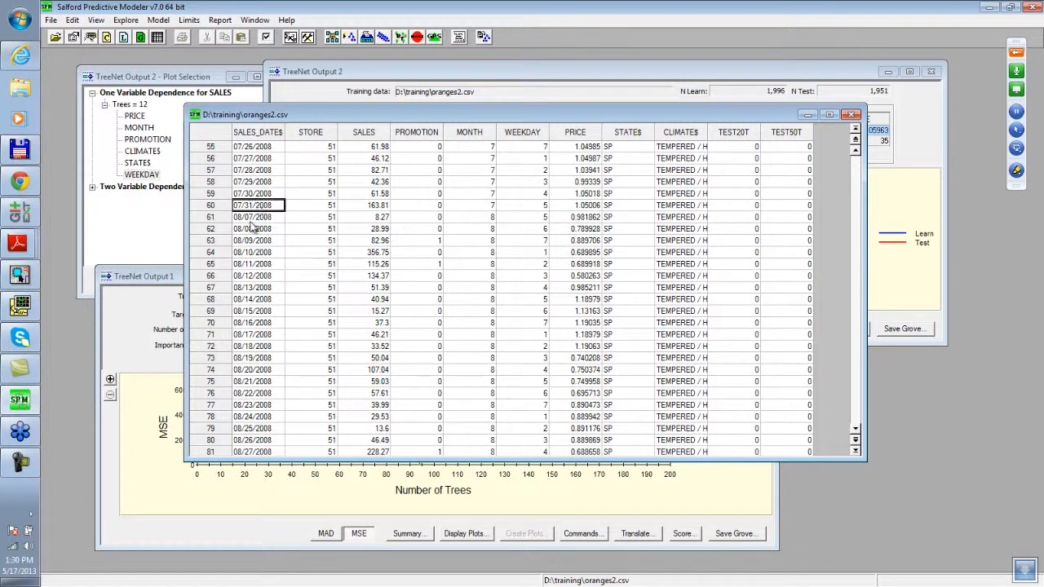
click(251, 217)
click(479, 215)
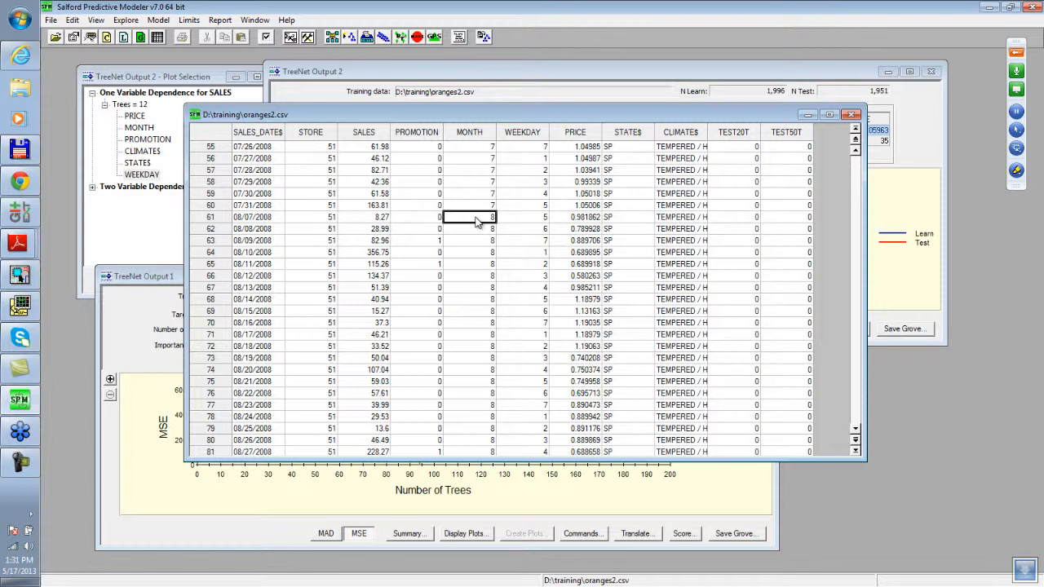
Step: Inspect the STORE, MONTH and SALES_DATE$ cells of the late July records, and highlight the SALES and PROMOTION columns in turn
click(310, 147)
click(471, 148)
click(317, 147)
drag(267, 206, 269, 152)
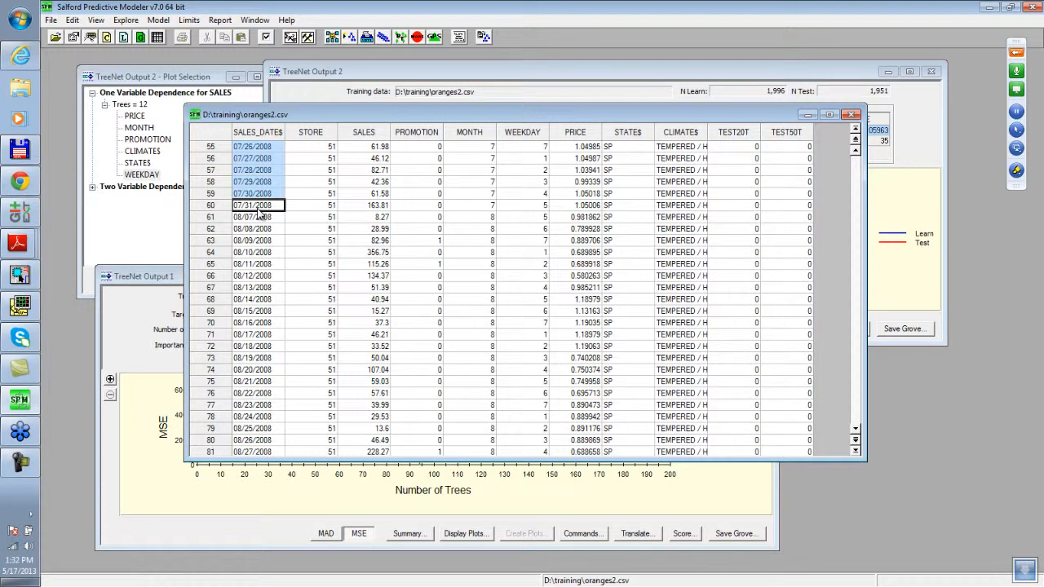
click(315, 161)
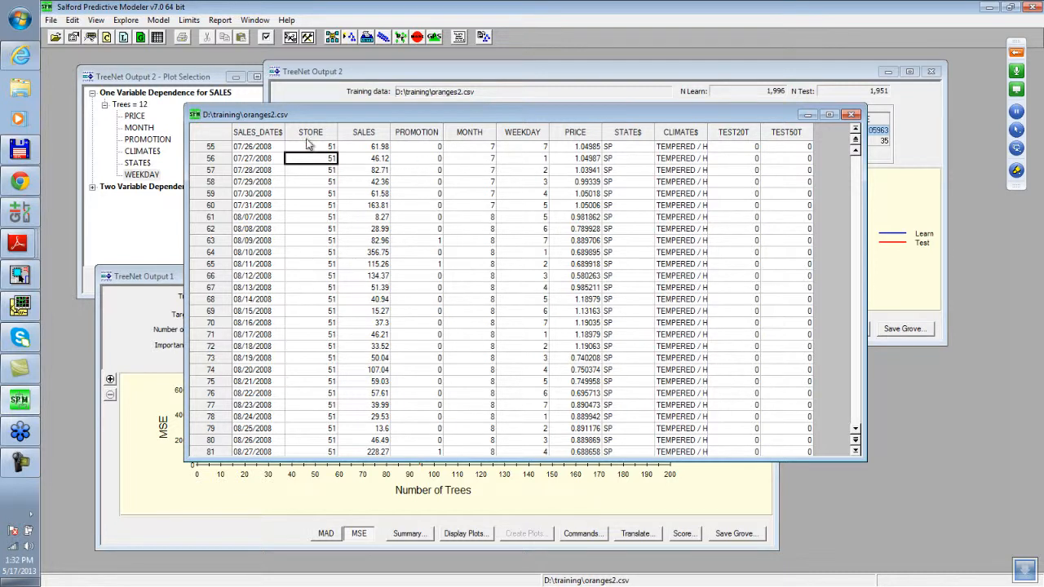
click(374, 135)
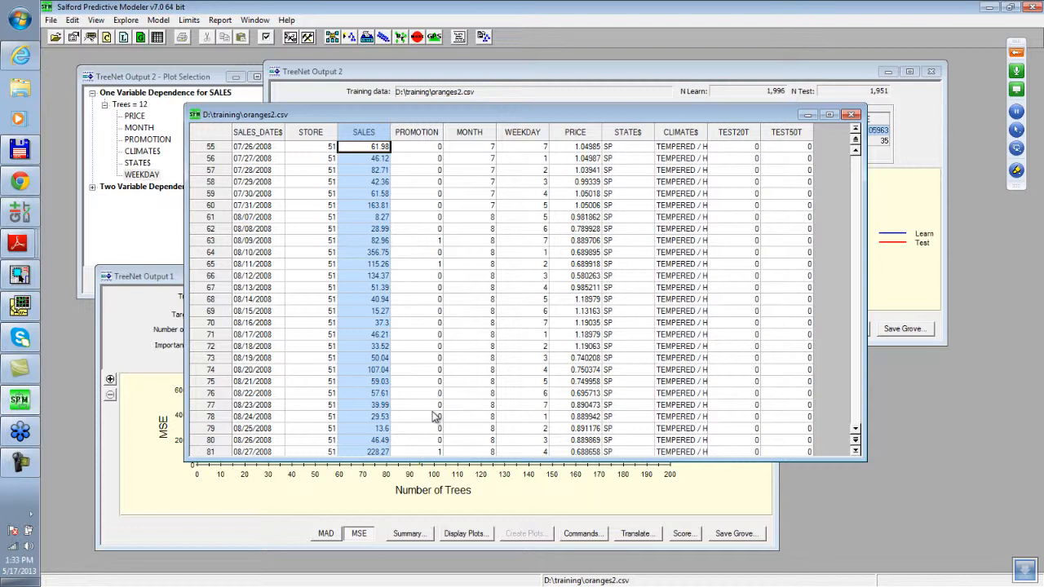
click(424, 135)
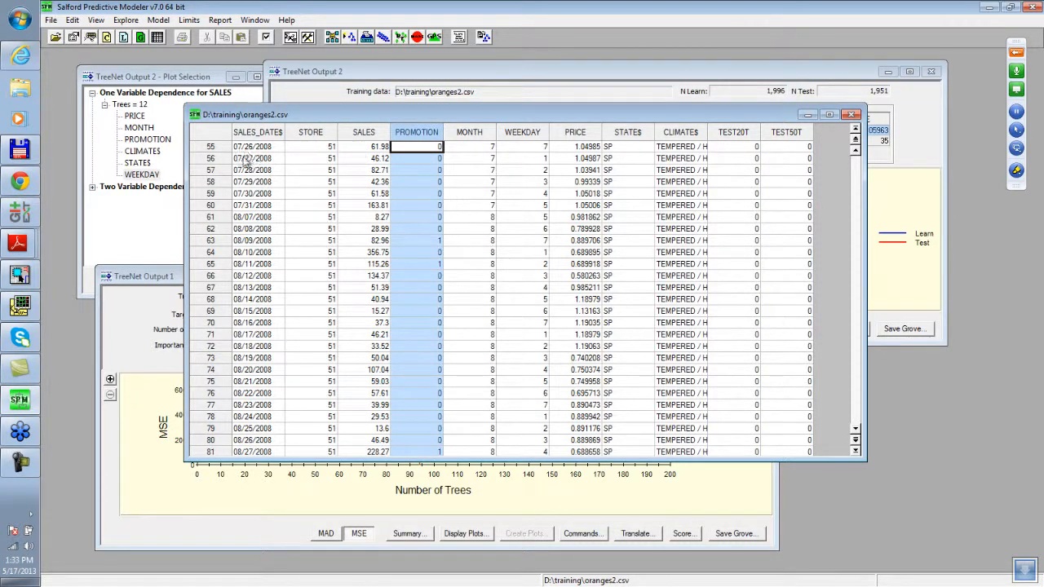
Step: Compare the PROMOTION values of the 07/26/2008 and 07/27/2008 records, highlighting the whole PROMOTION column in between
click(398, 158)
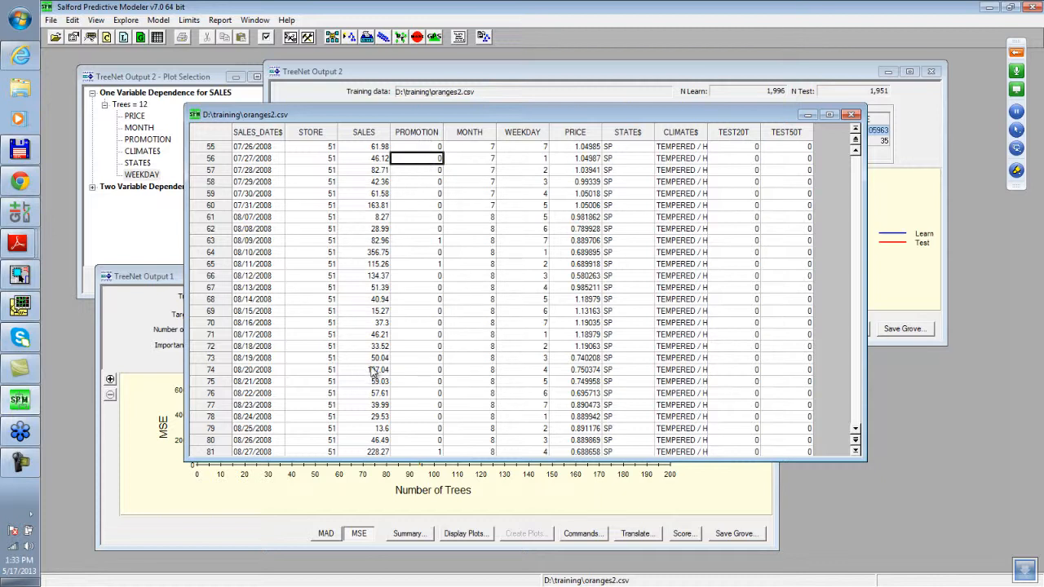
click(414, 147)
click(409, 159)
click(415, 133)
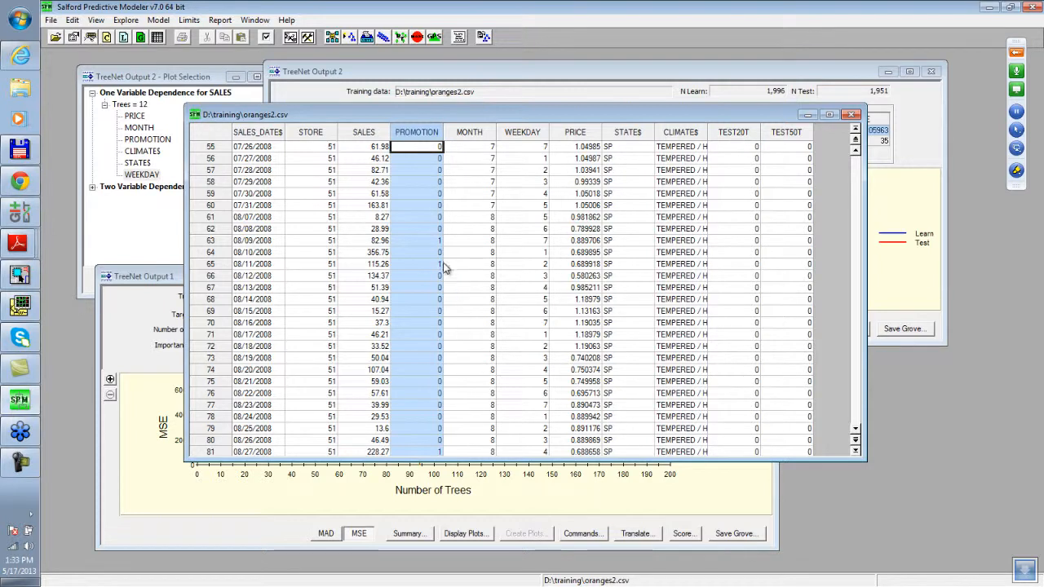
click(415, 159)
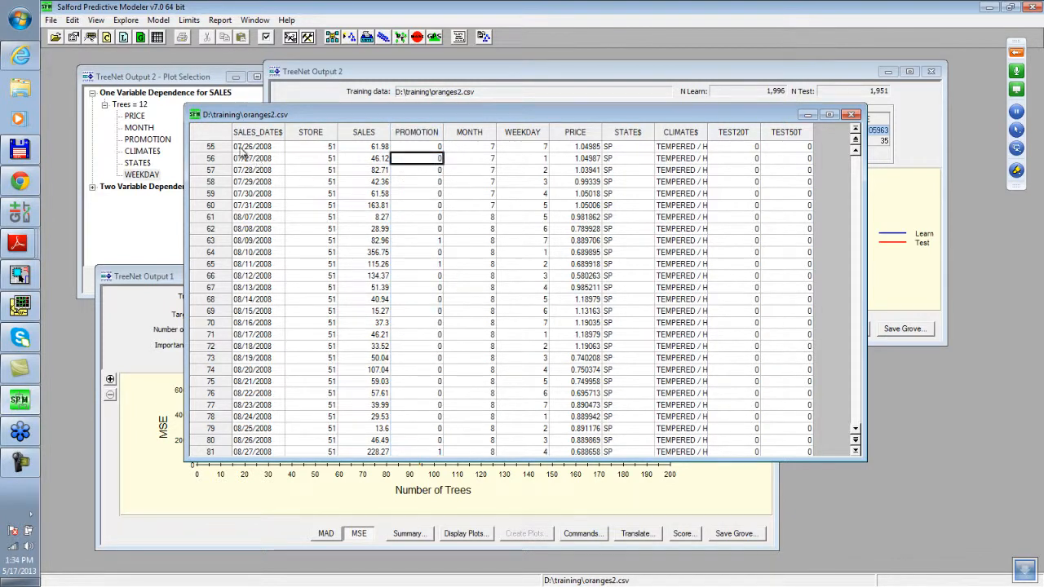
click(417, 148)
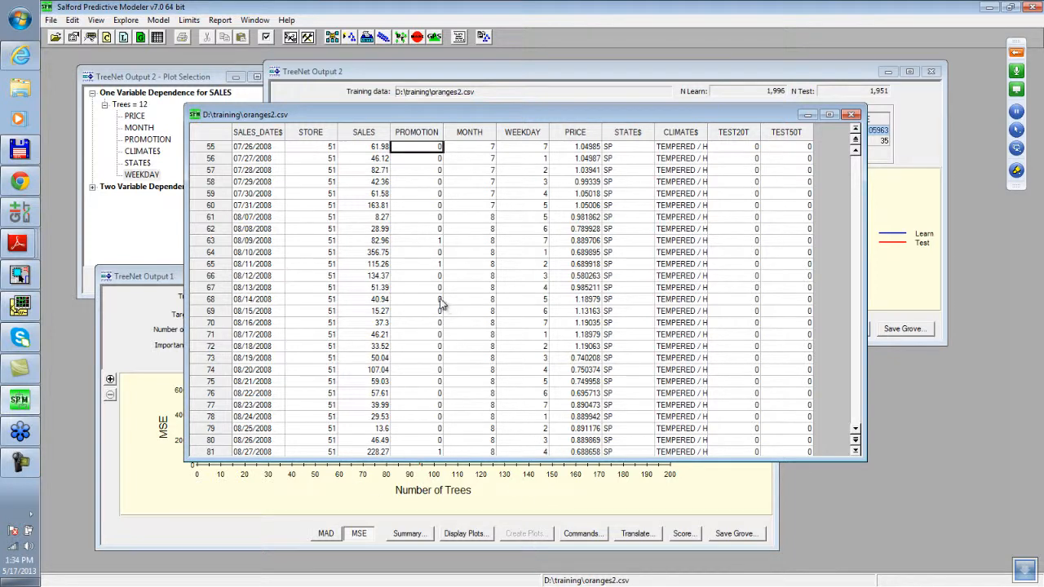
Step: Examine the STORE and MONTH columns and the July-to-August boundary, ending on the PROMOTION value of the 08/07/2008 record
click(309, 132)
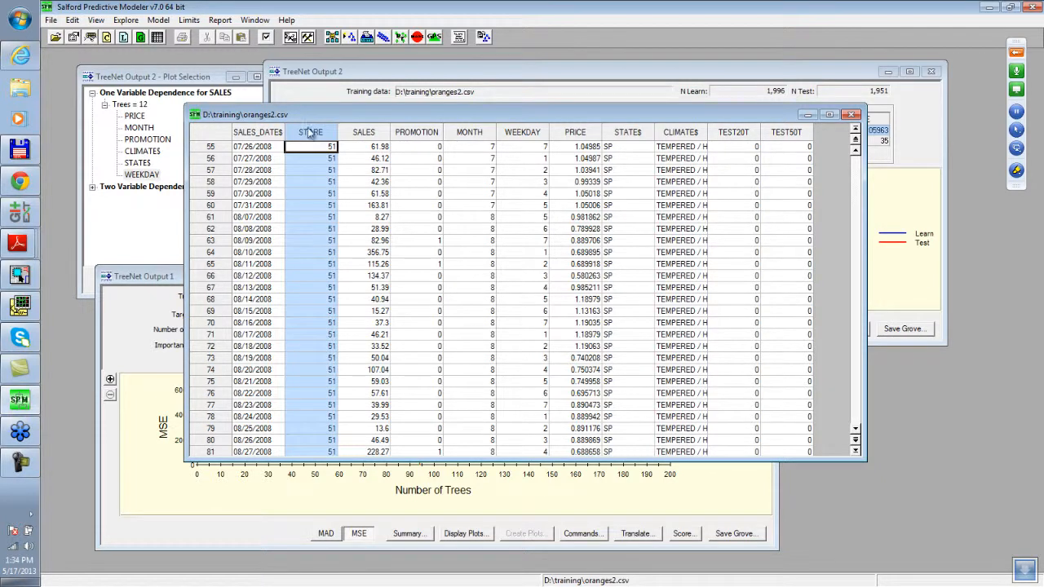
click(471, 133)
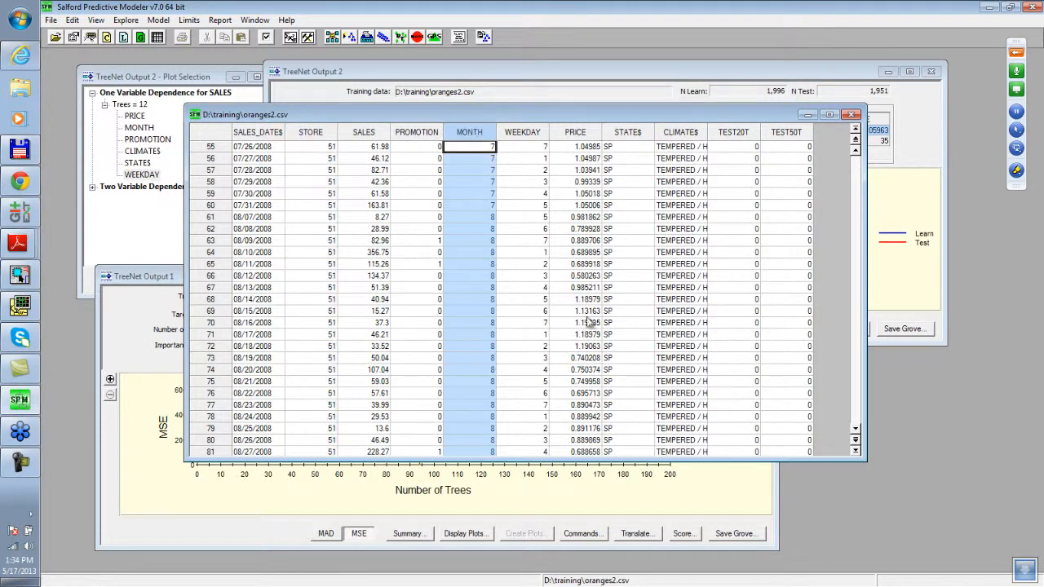
click(460, 208)
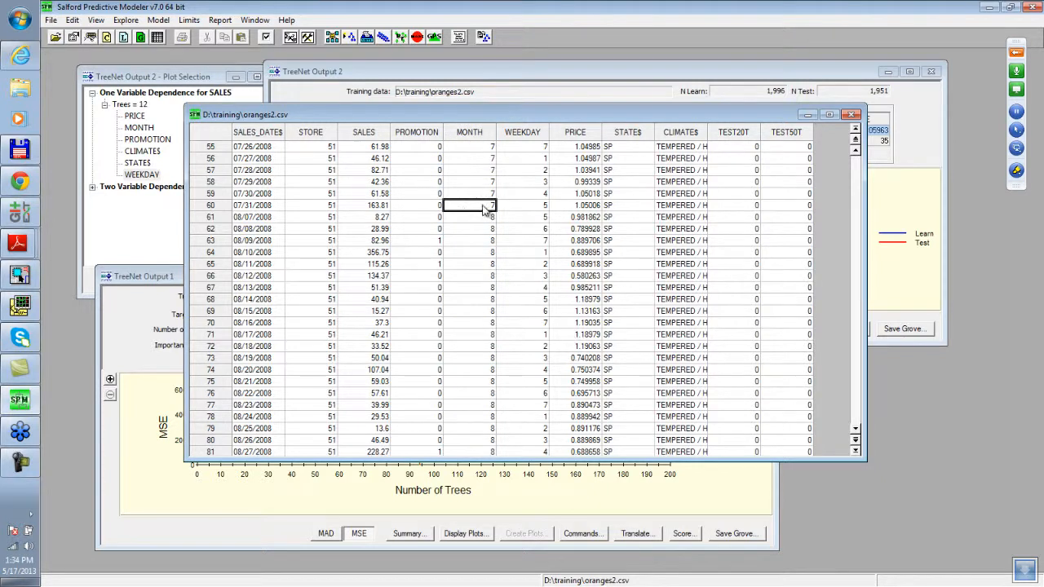
click(255, 207)
click(255, 218)
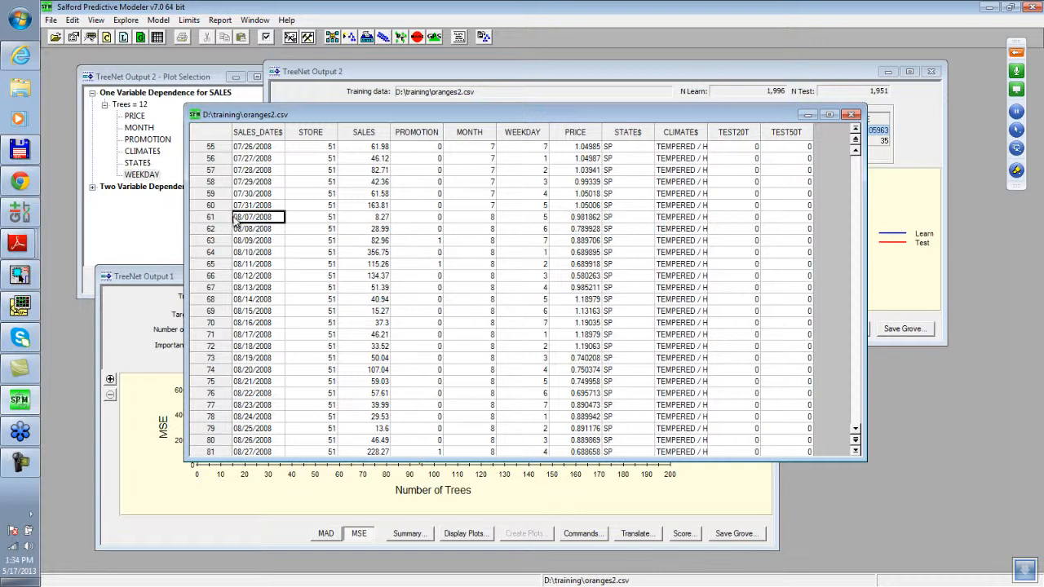
click(419, 218)
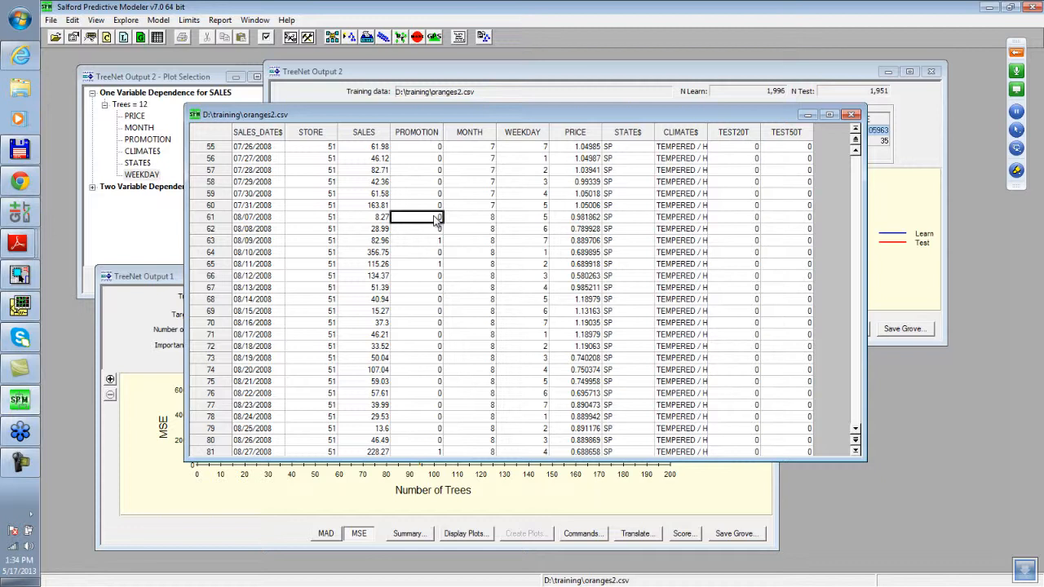
Step: Highlight the PROMOTION column once more and recheck its cells for the last days of July
click(420, 135)
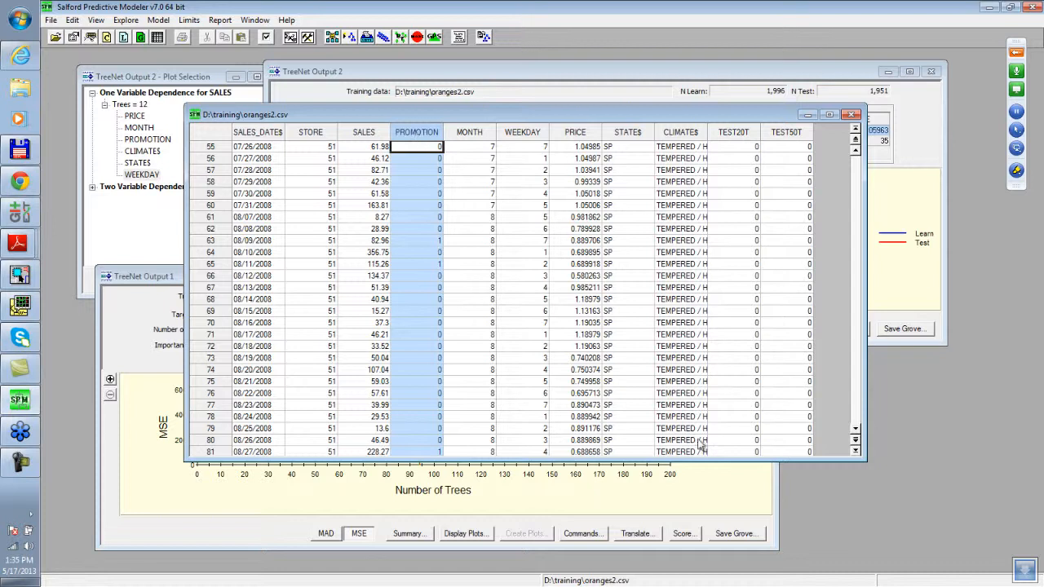
click(417, 158)
click(414, 147)
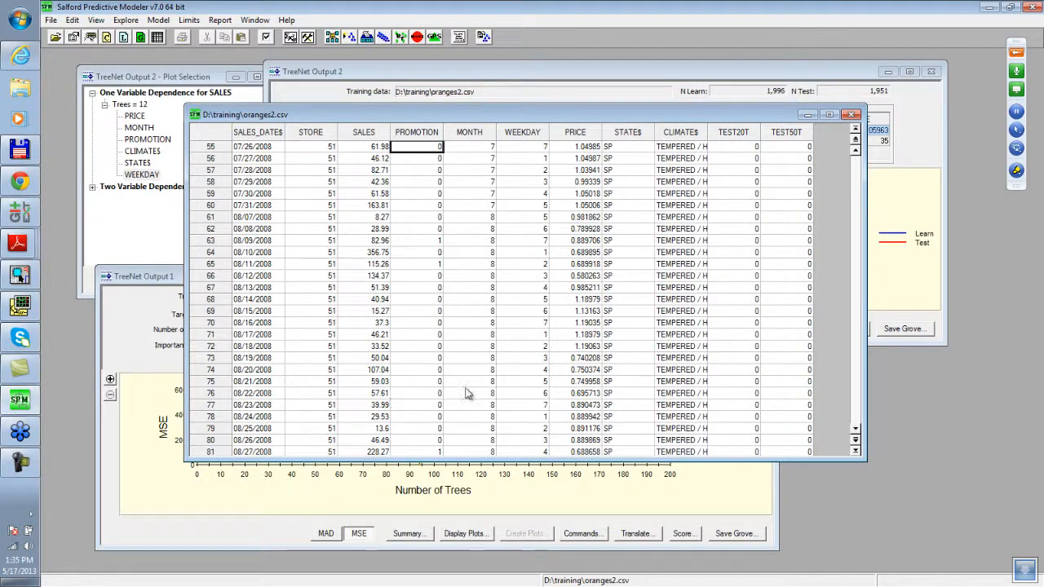
click(421, 158)
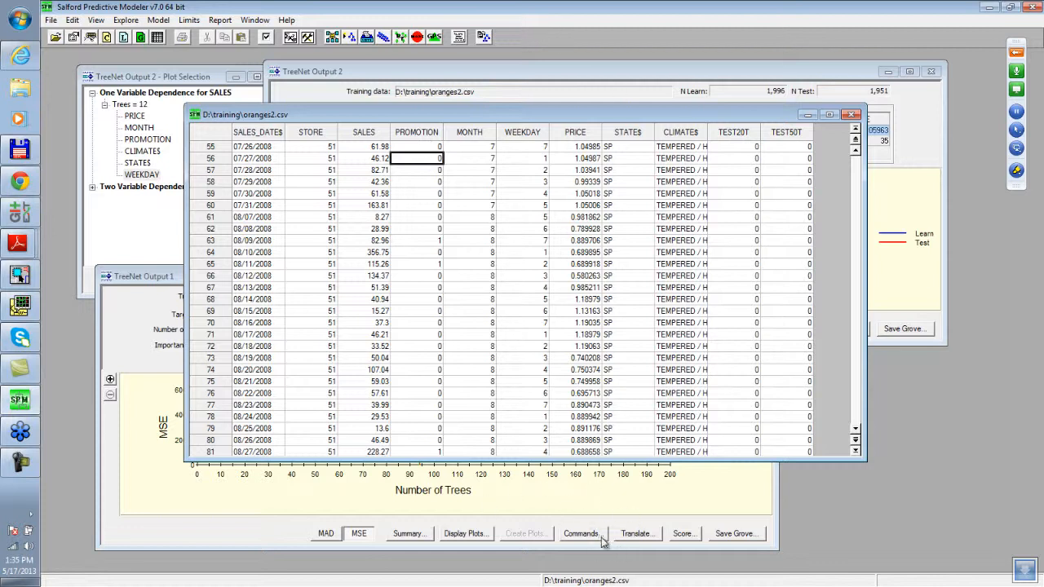
Step: Close the oranges2.csv data view and move the TreeNet Output 2 window off the text report behind it
drag(494, 121, 488, 161)
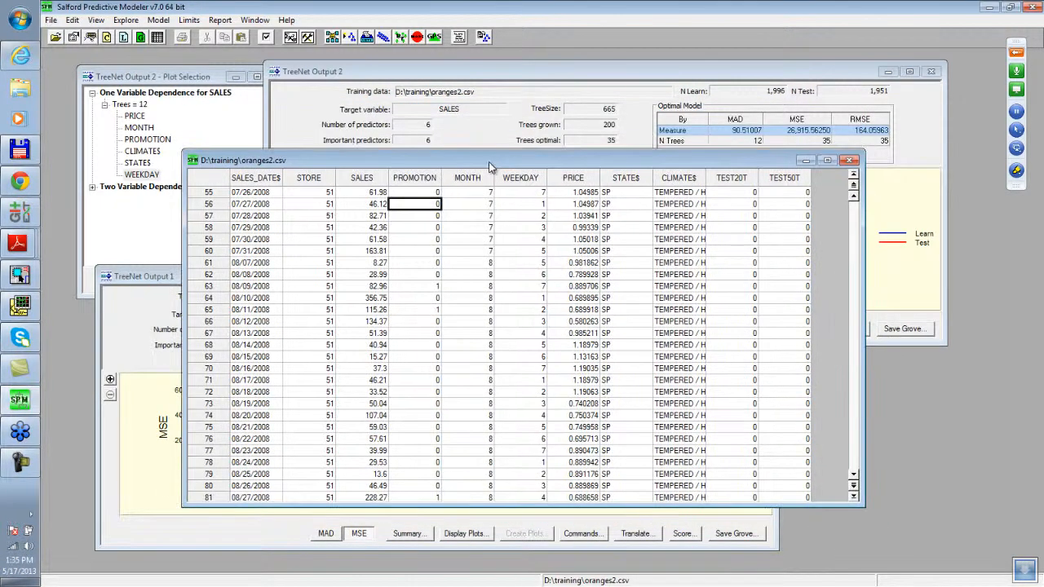
click(853, 162)
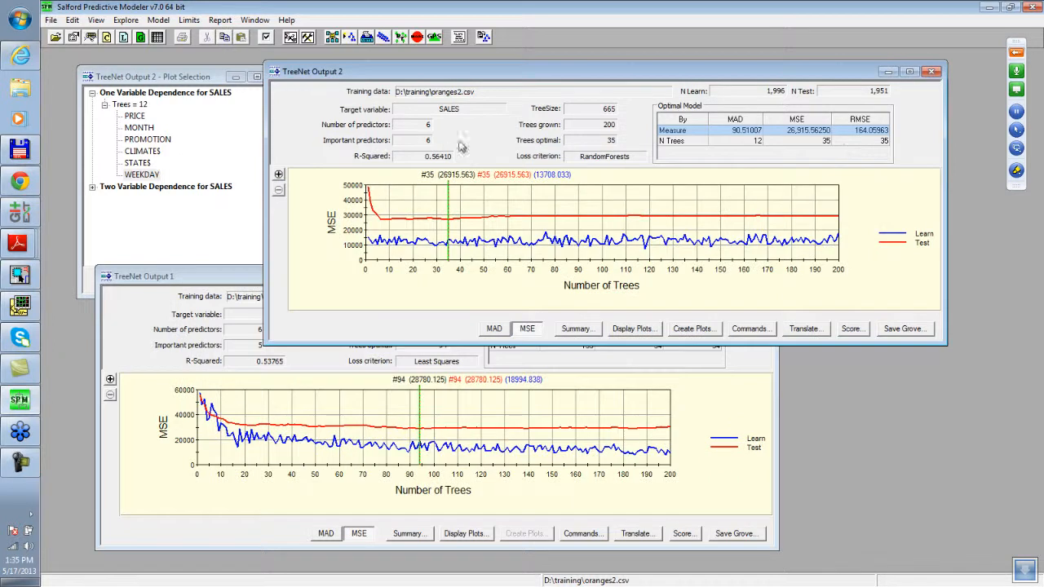
drag(488, 76, 411, 173)
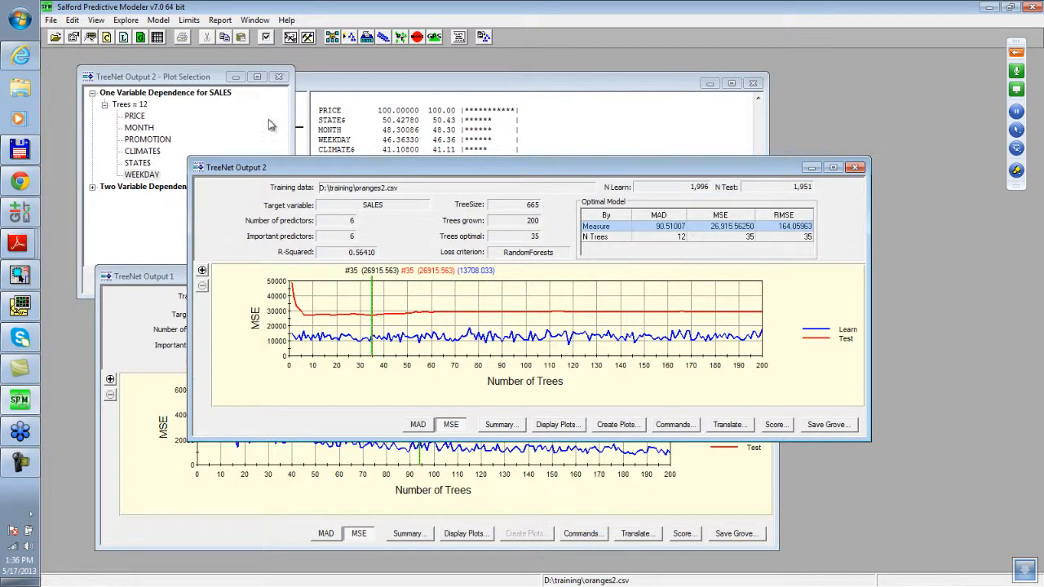
Step: Open the model setup, review the TreeNet options, and mark STORE and MONTH as block variables for the lags
click(333, 37)
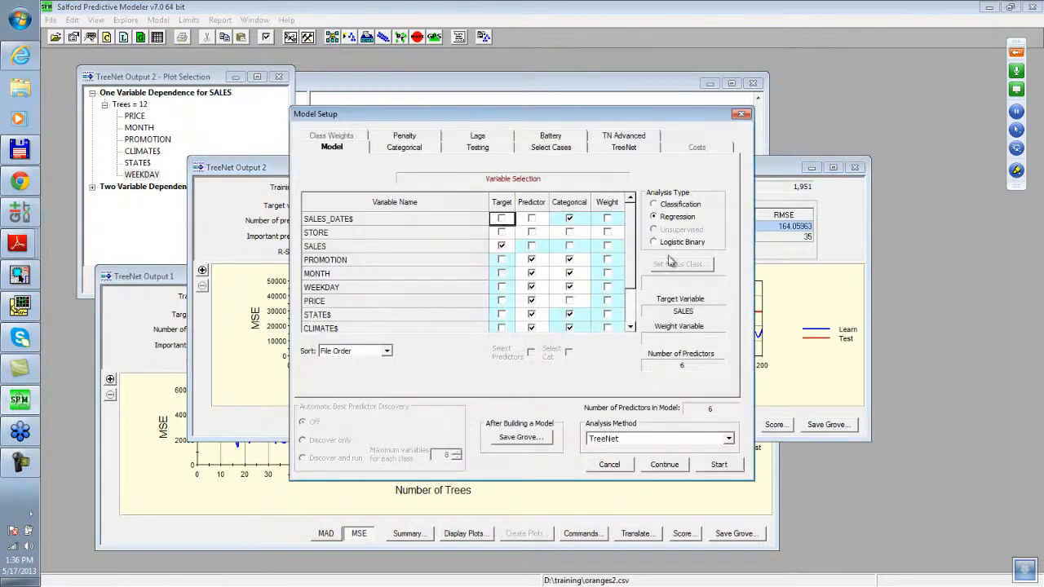
click(622, 149)
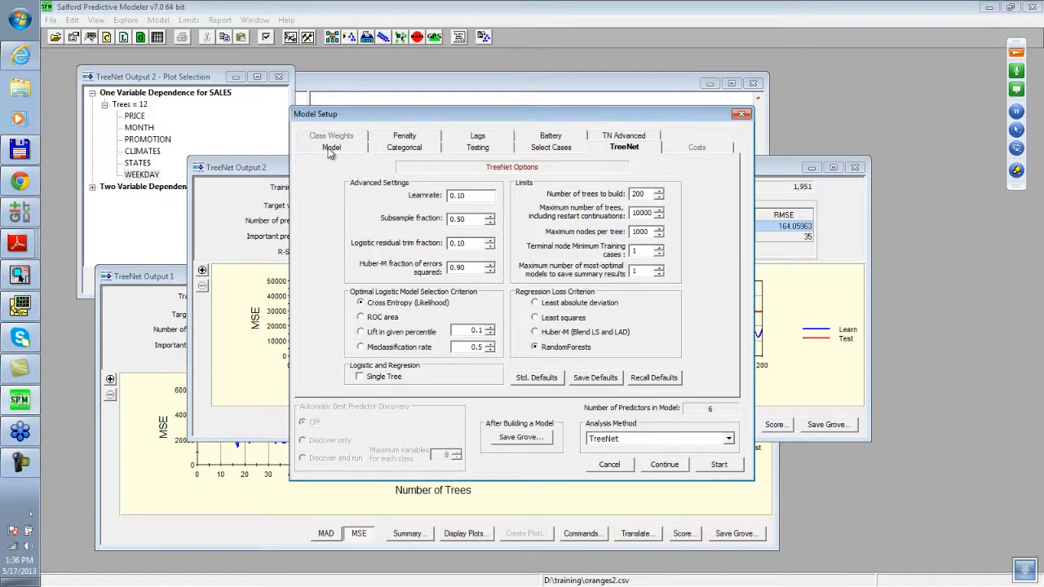
click(478, 137)
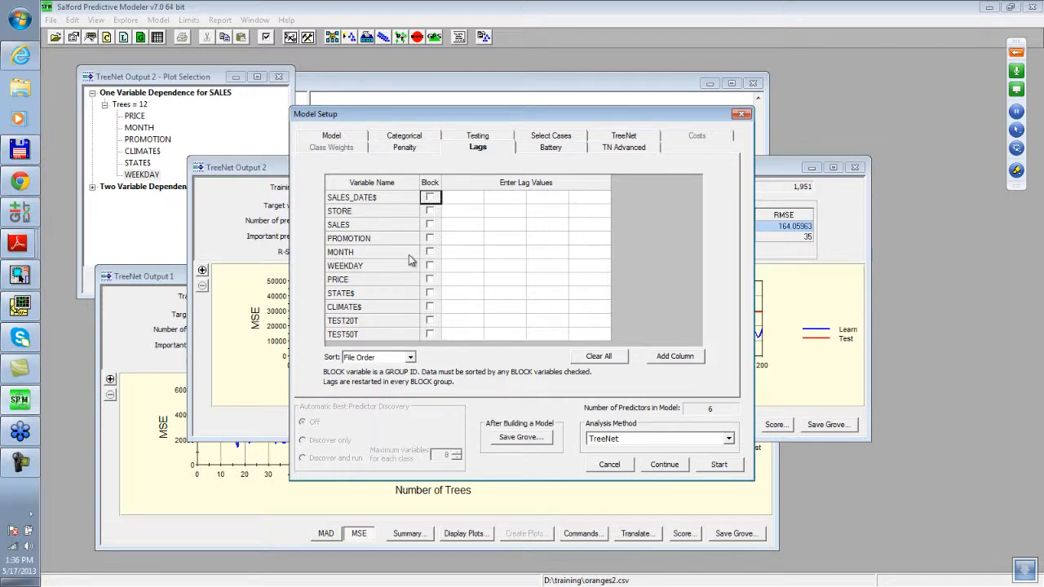
click(430, 210)
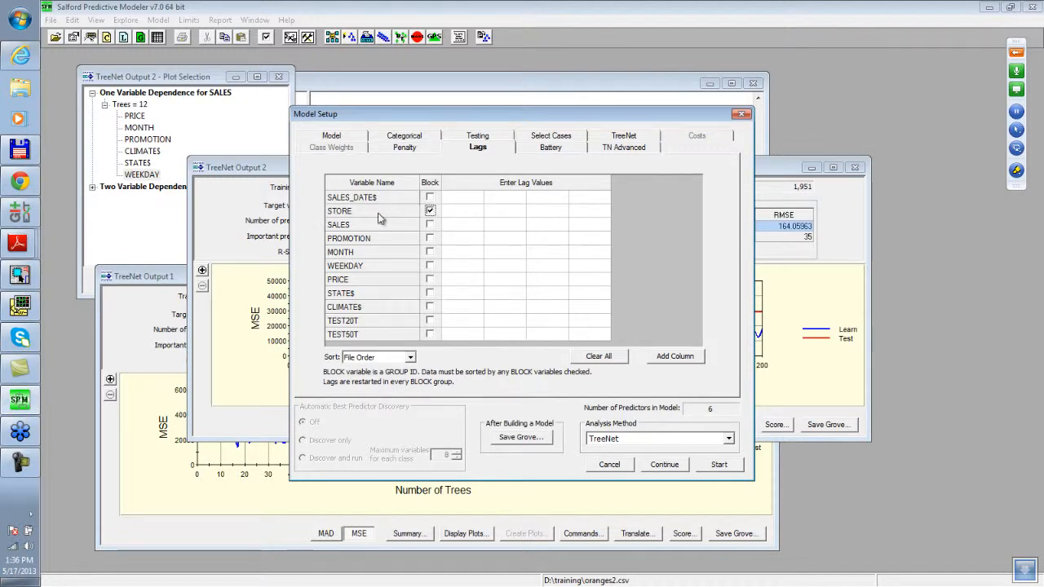
click(430, 252)
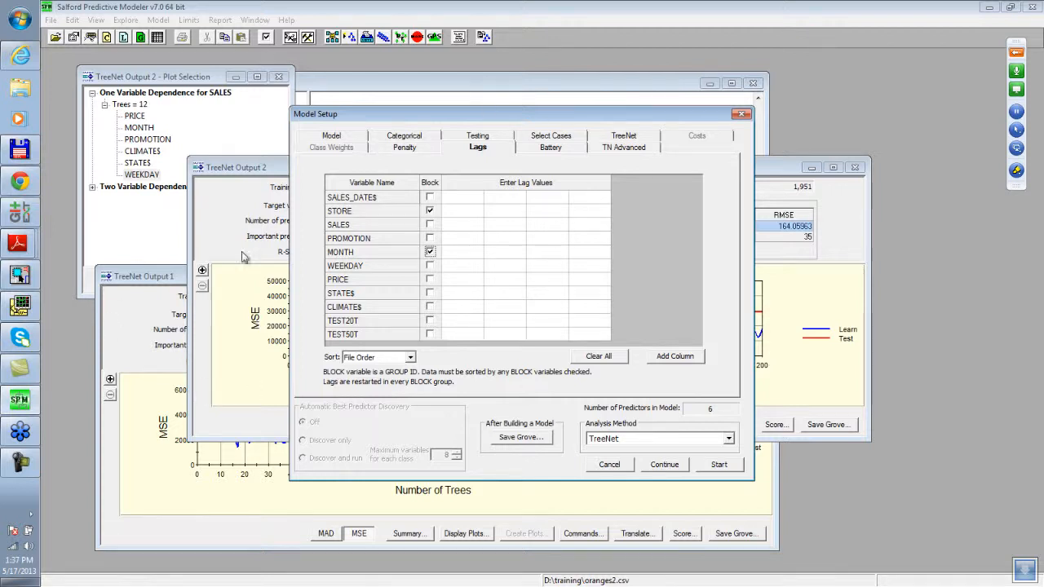
Step: Enter a lag value of 1 for SALES and for PROMOTION, checking the variable selection in between
click(460, 225)
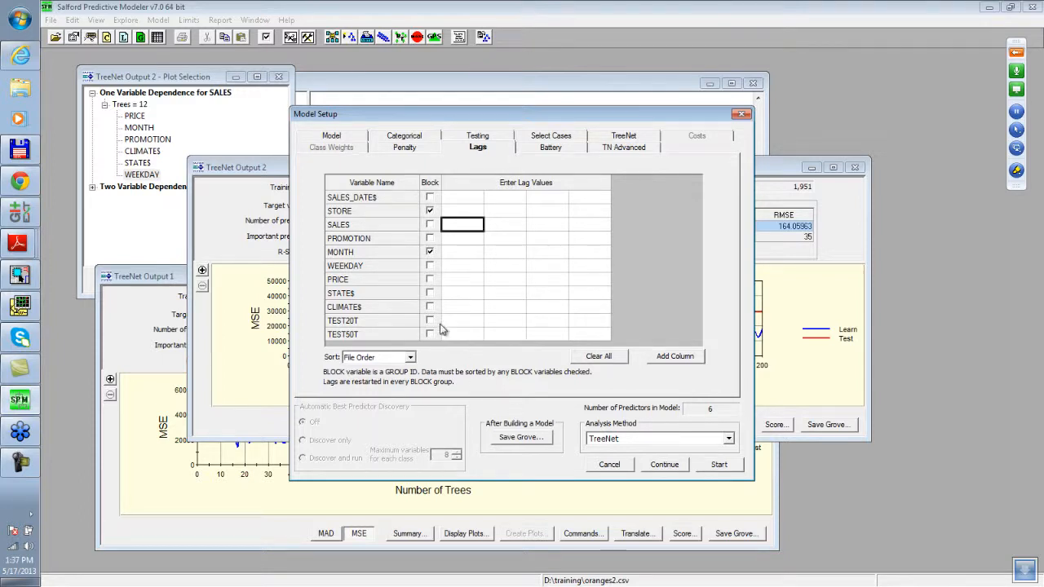
text(1)
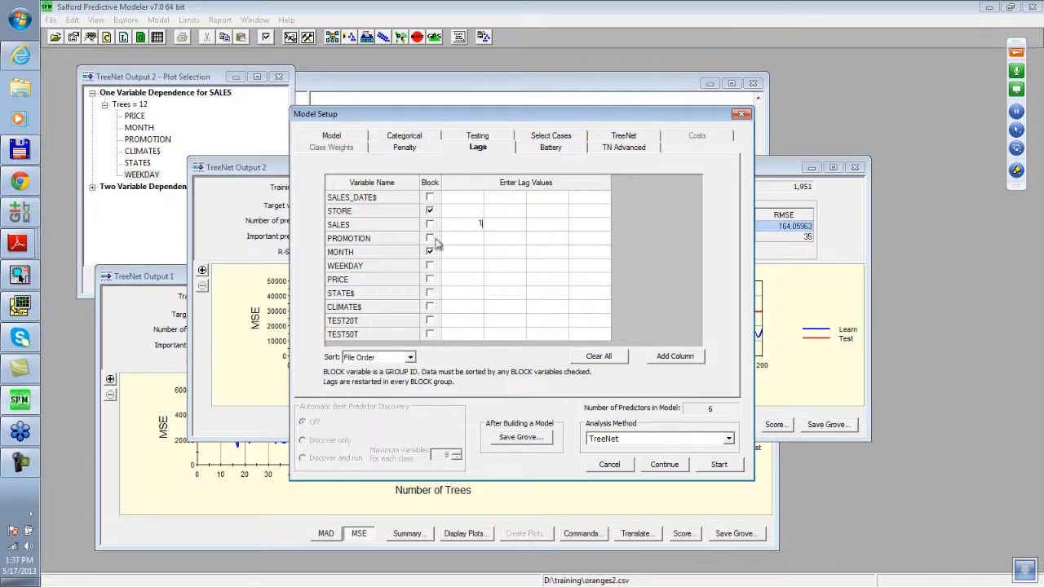
click(332, 136)
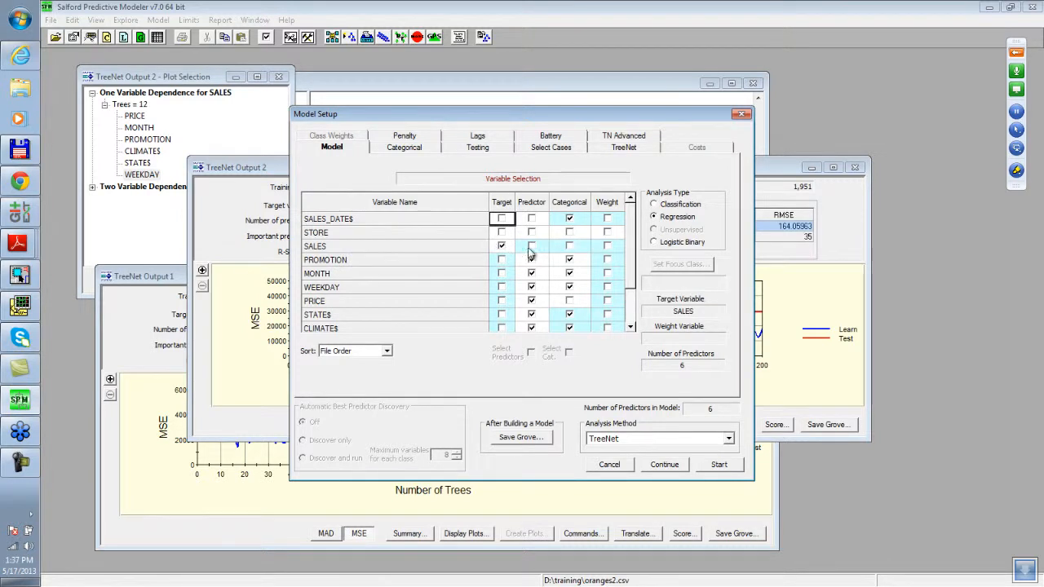
click(451, 137)
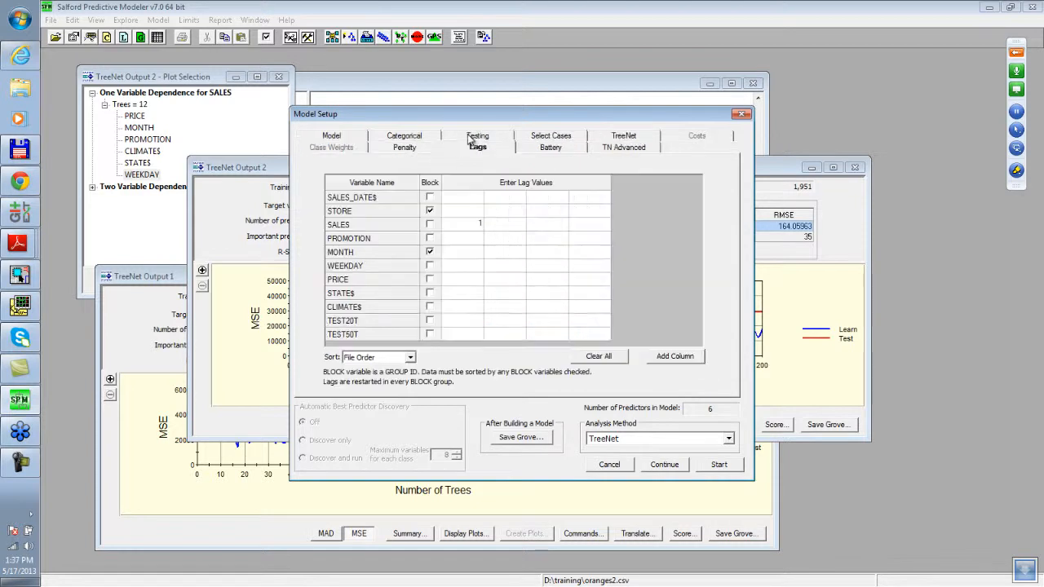
click(472, 224)
click(471, 237)
text(1)
key(Return)
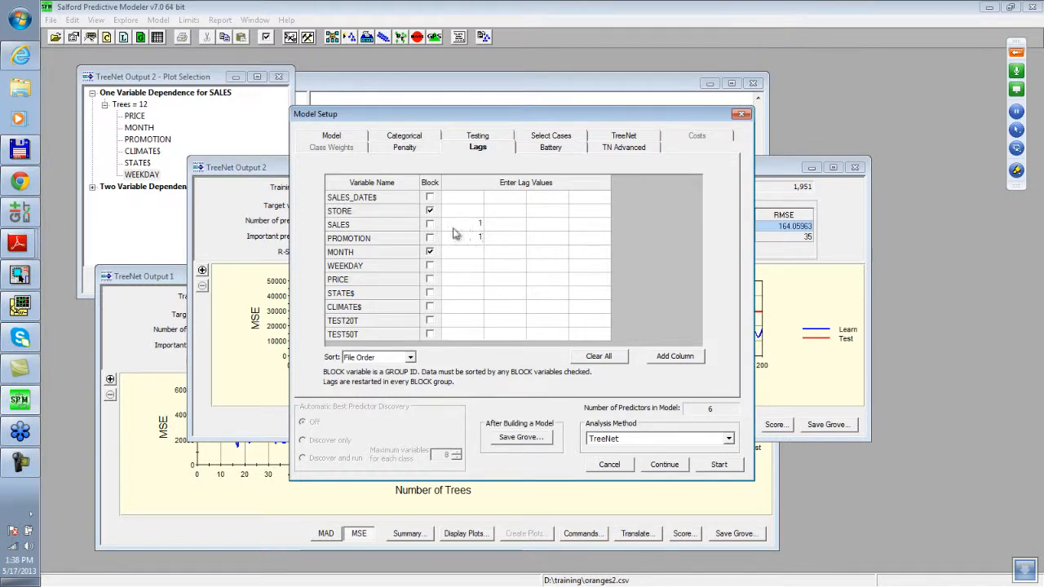
Step: Review PROMOTION in the variable selection, and add a lag value of 1 for PRICE
click(331, 137)
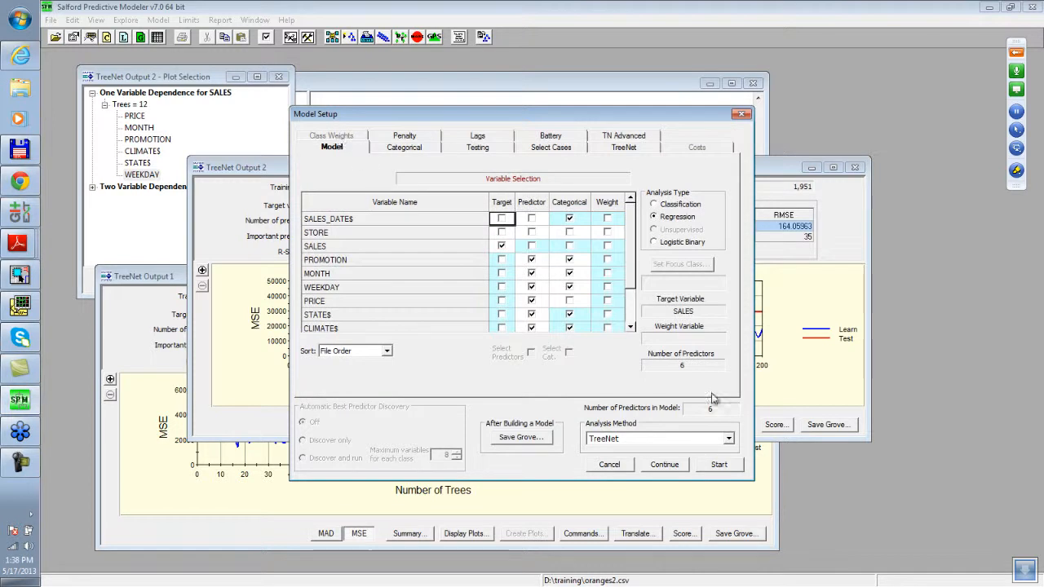
click(413, 260)
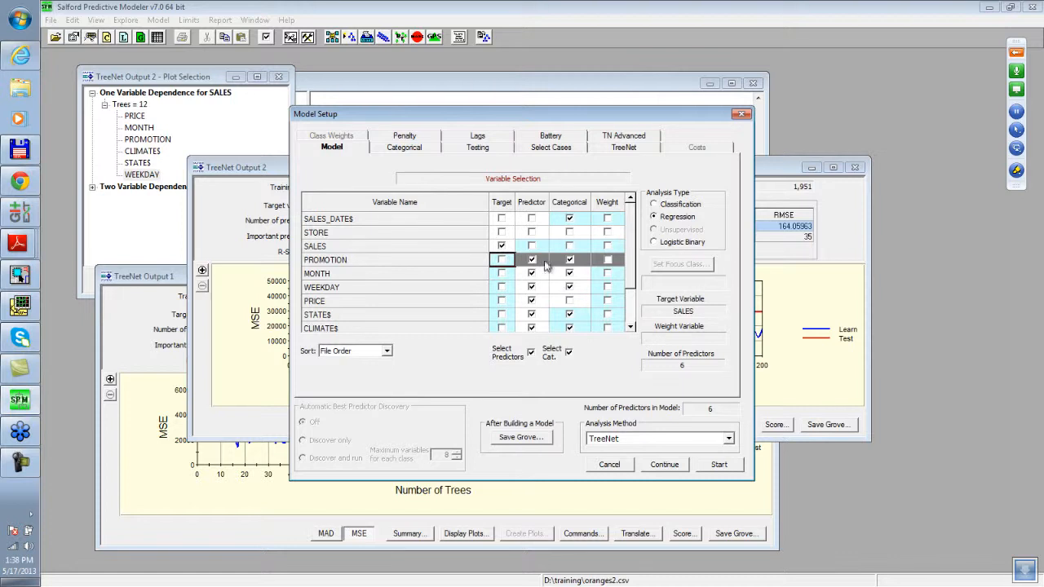
click(461, 137)
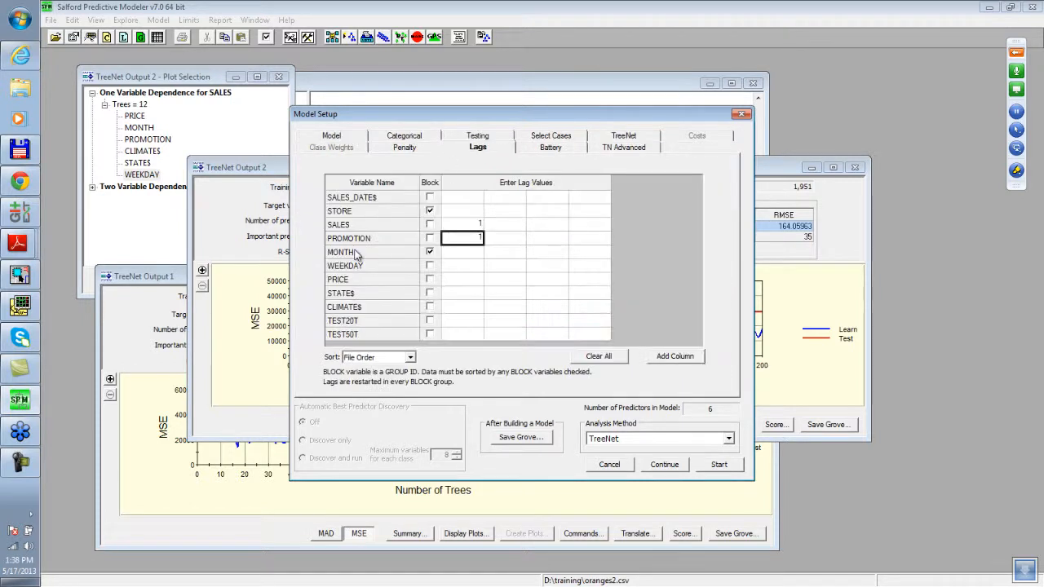
click(463, 254)
click(465, 264)
click(463, 280)
text(1)
key(Return)
click(463, 295)
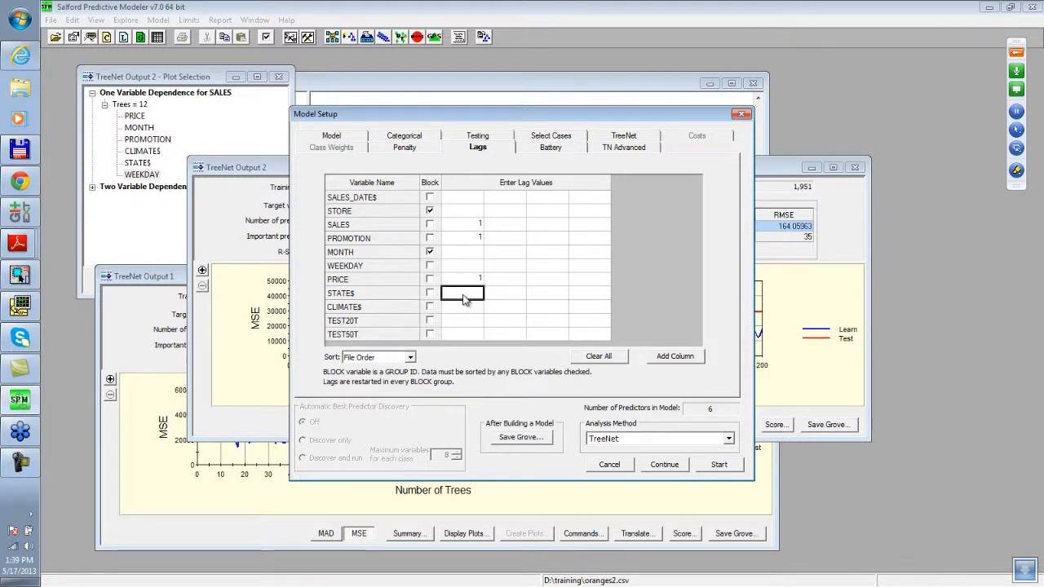
click(463, 309)
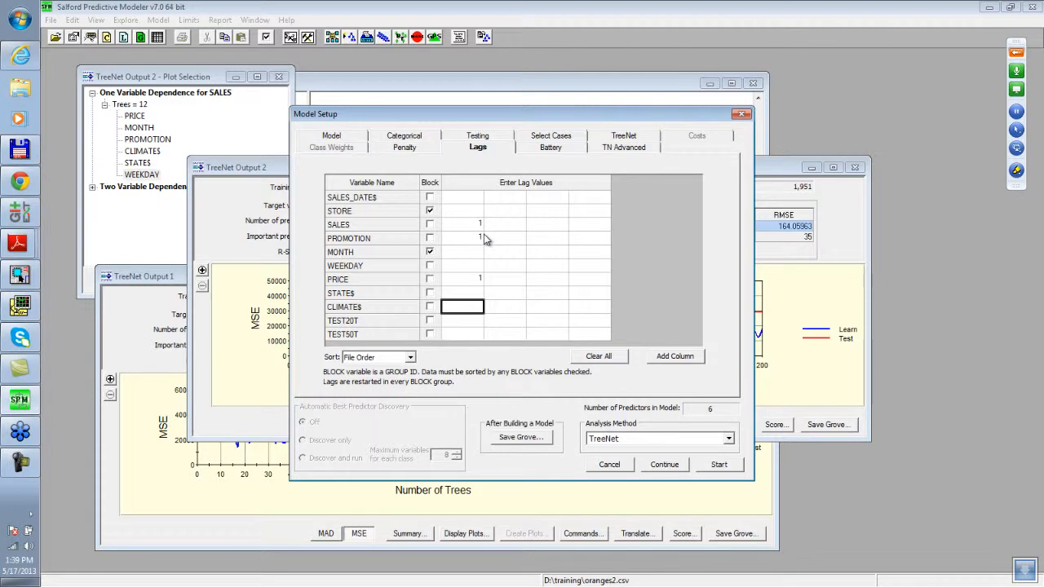
Step: Check the variable selection and lag settings, and build the TreeNet model with the lagged variables
click(331, 139)
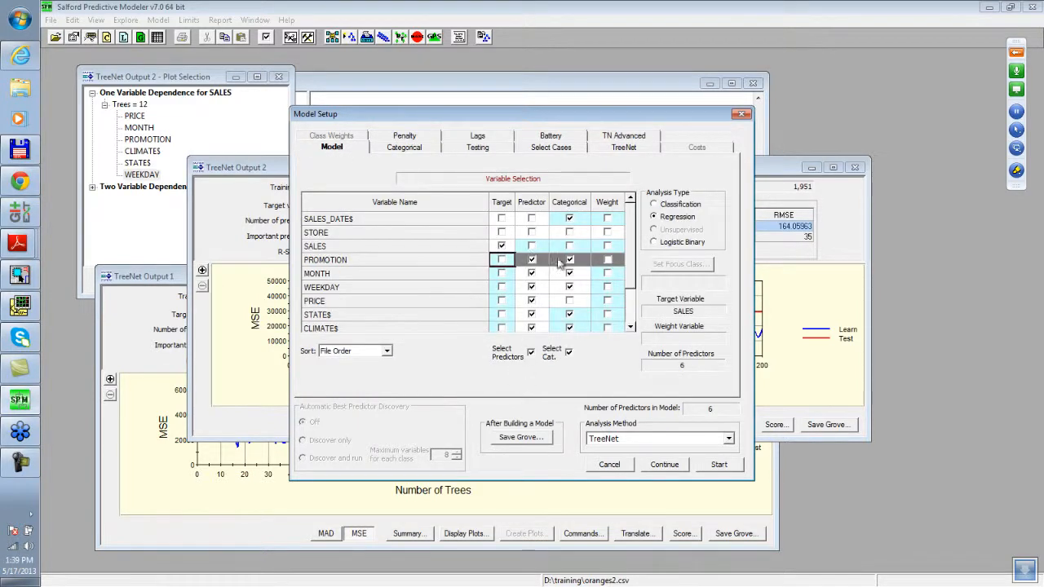
click(476, 137)
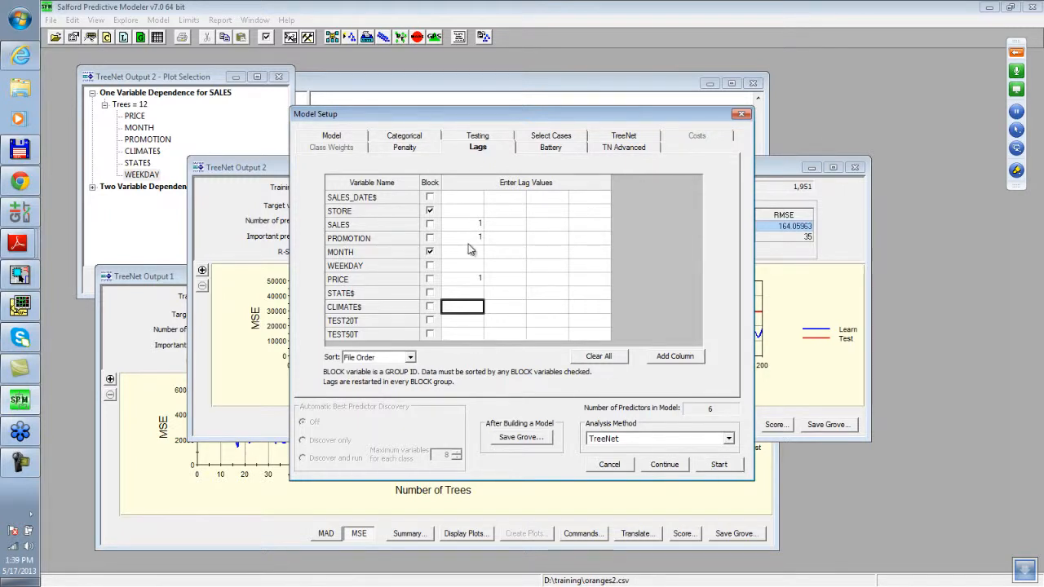
click(721, 467)
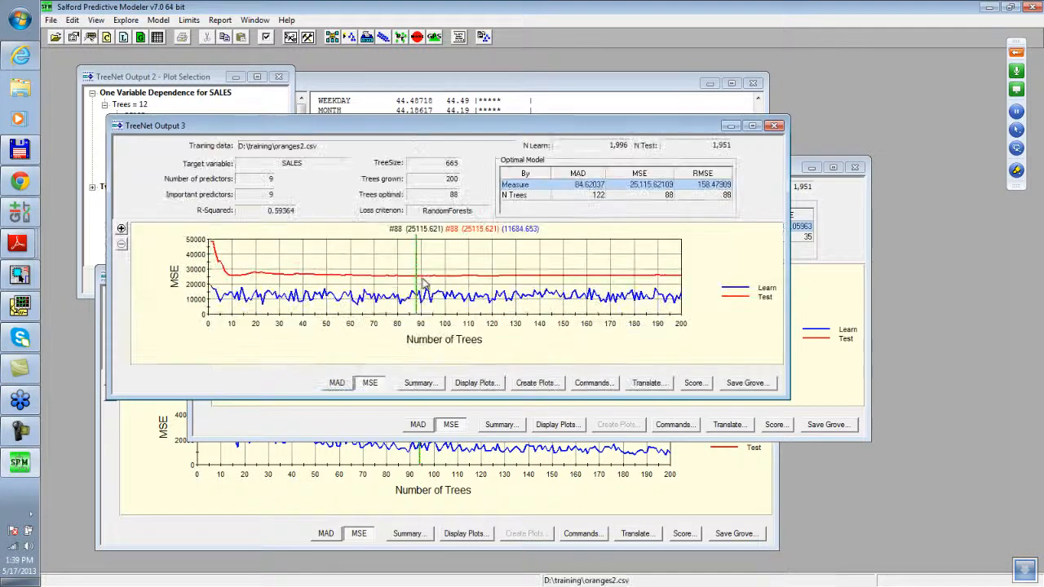
Step: Arrange the TreeNet Output 3 and Output 2 windows to compare their R-Squared values, with Output 3 in front
drag(413, 134, 651, 86)
drag(263, 169, 236, 265)
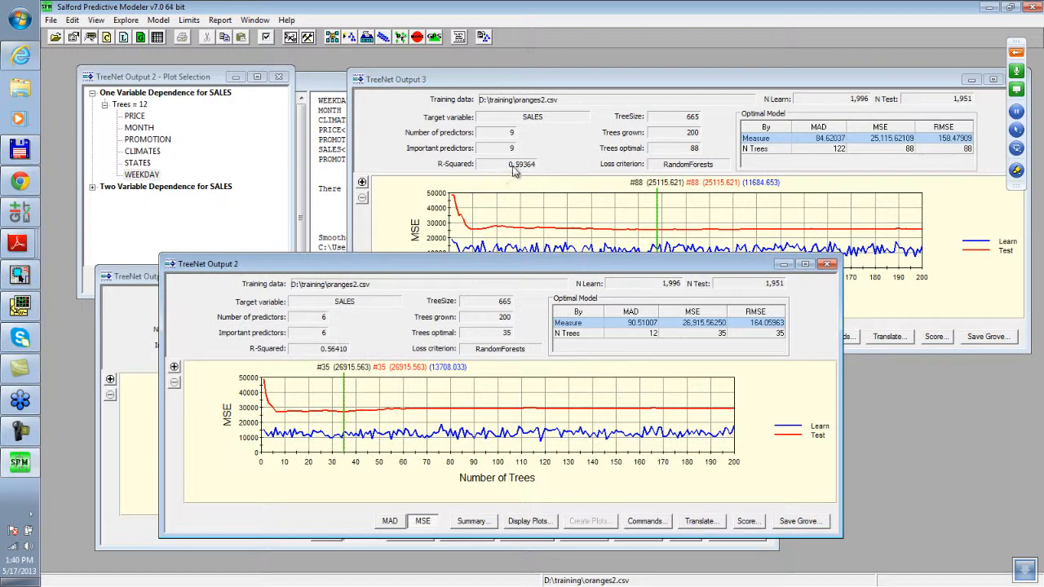
click(594, 168)
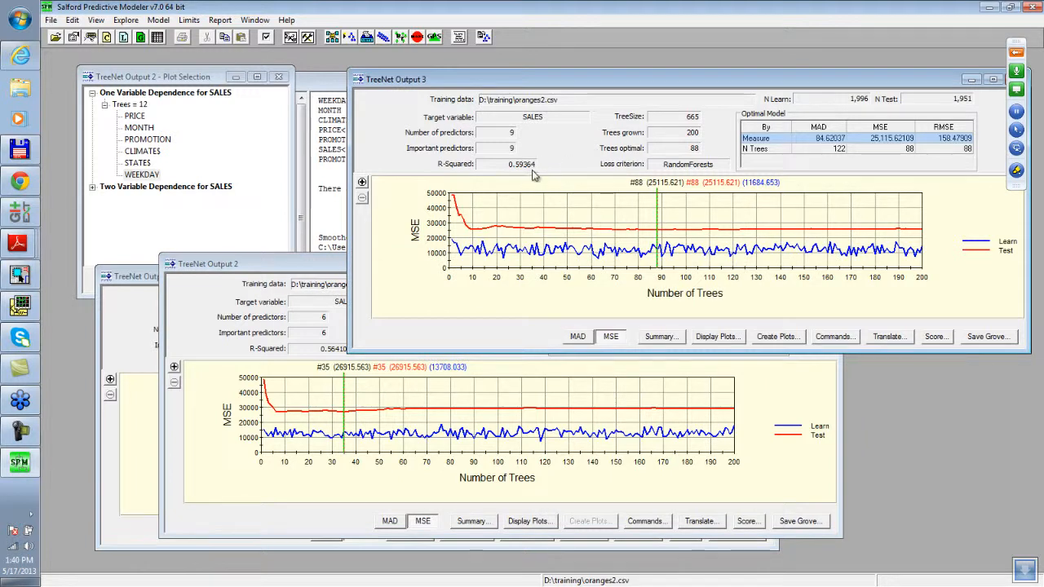
Step: Reposition the TreeNet Output 3 window and show the variable importance ranking in its model summary
drag(633, 83, 560, 84)
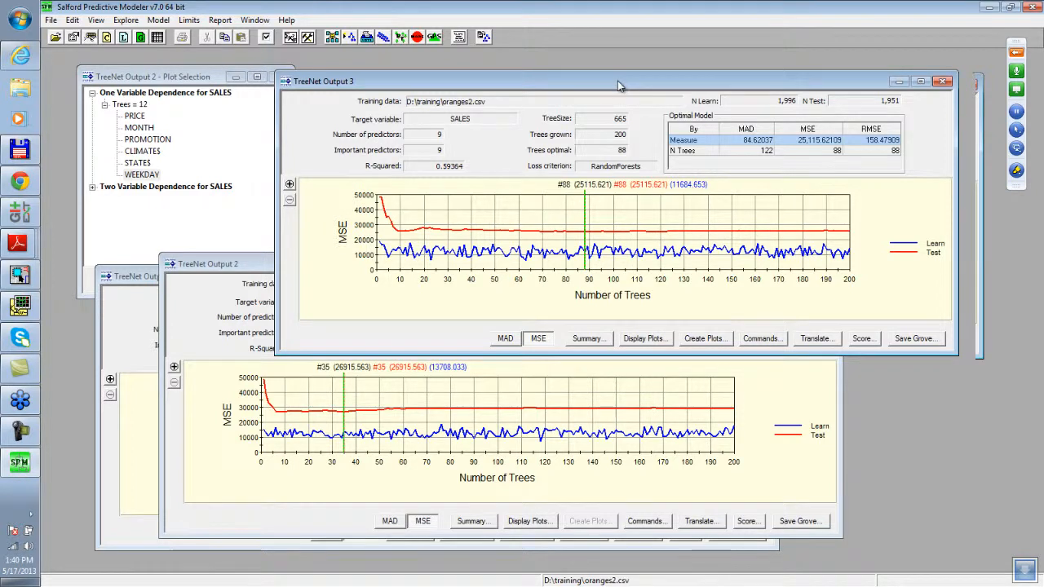
drag(618, 85, 460, 69)
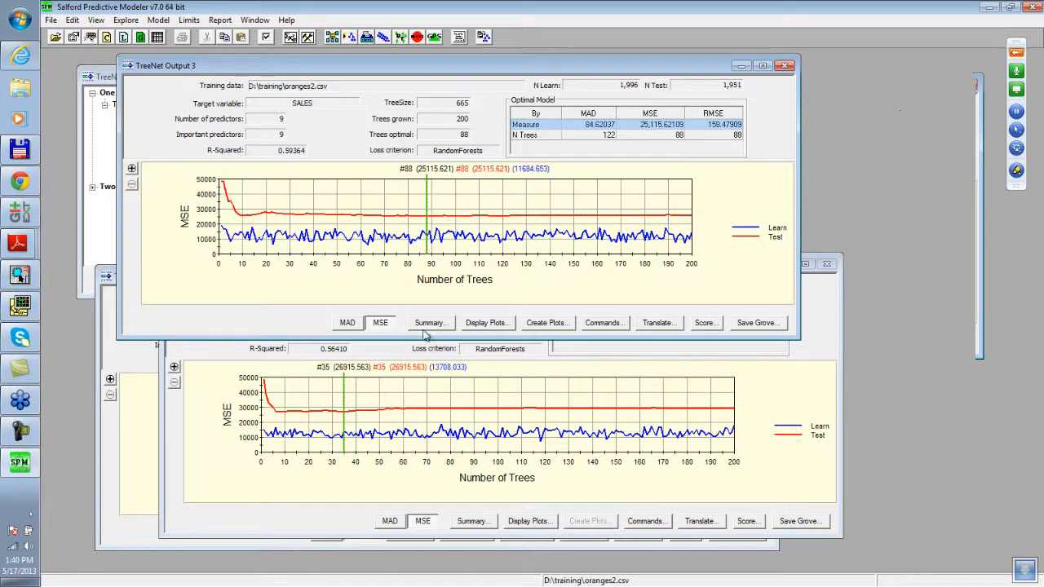
click(430, 323)
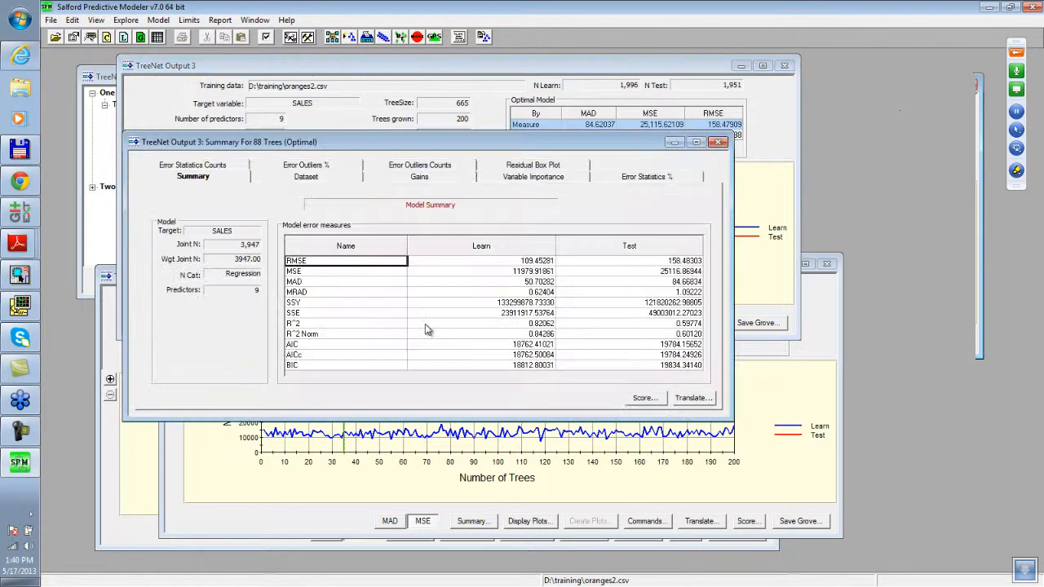
click(514, 178)
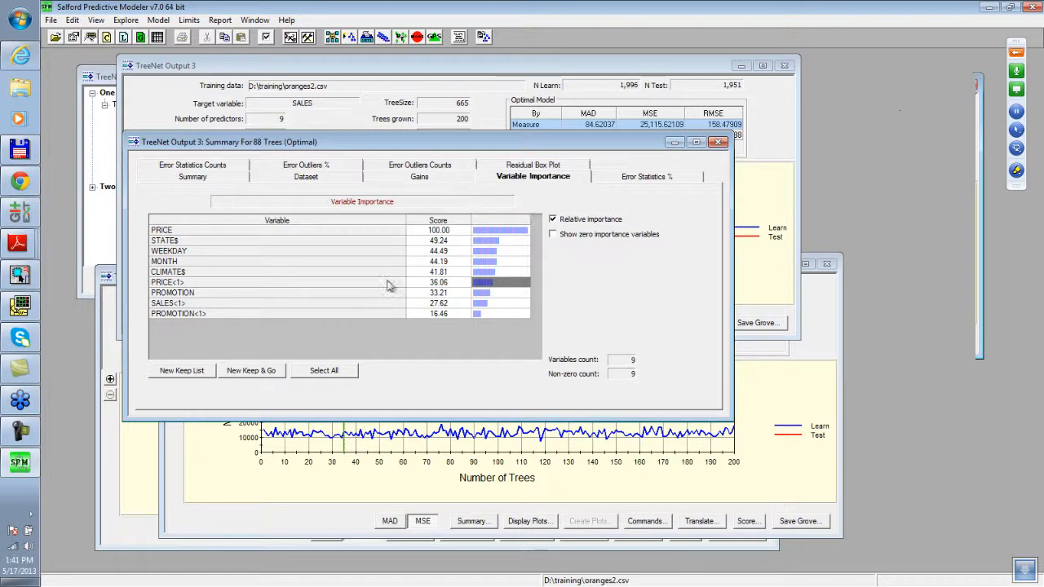
Step: Examine the importance of SALES<1>, PROMOTION, PROMOTION<1> and PRICE<1>, and close the Output 3 summary
click(167, 305)
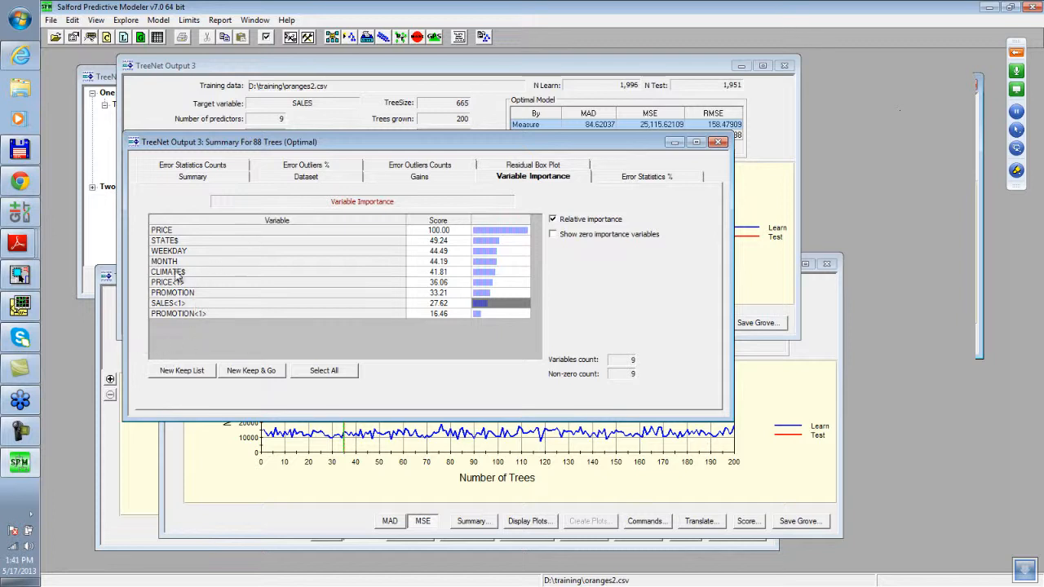
click(191, 295)
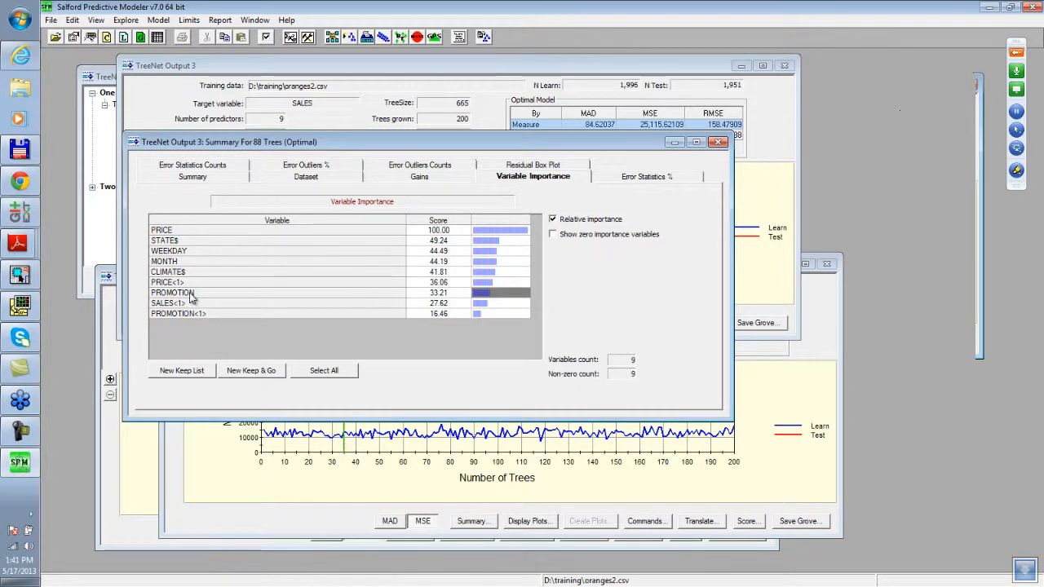
click(191, 314)
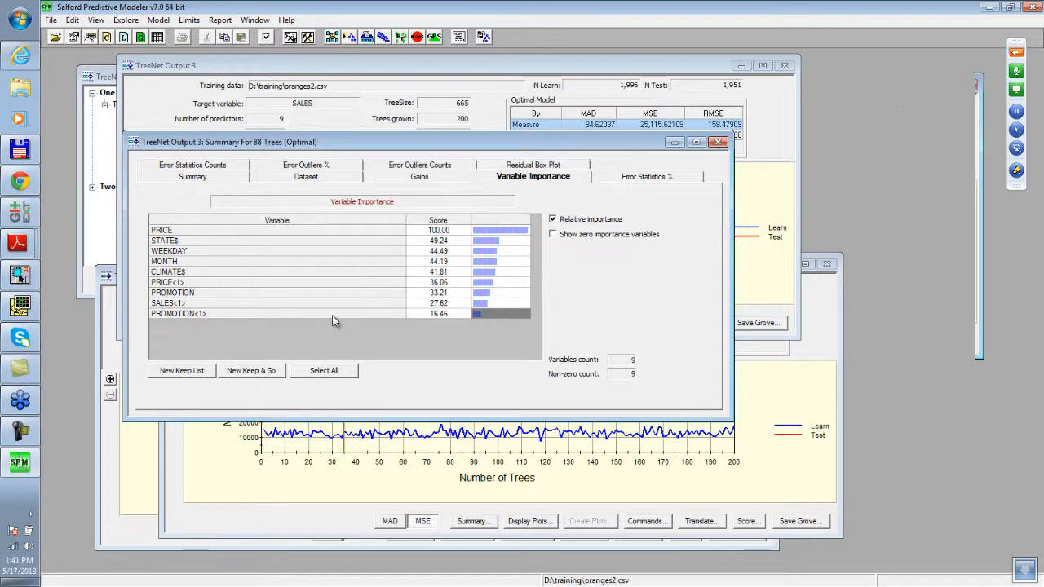
click(180, 282)
click(181, 303)
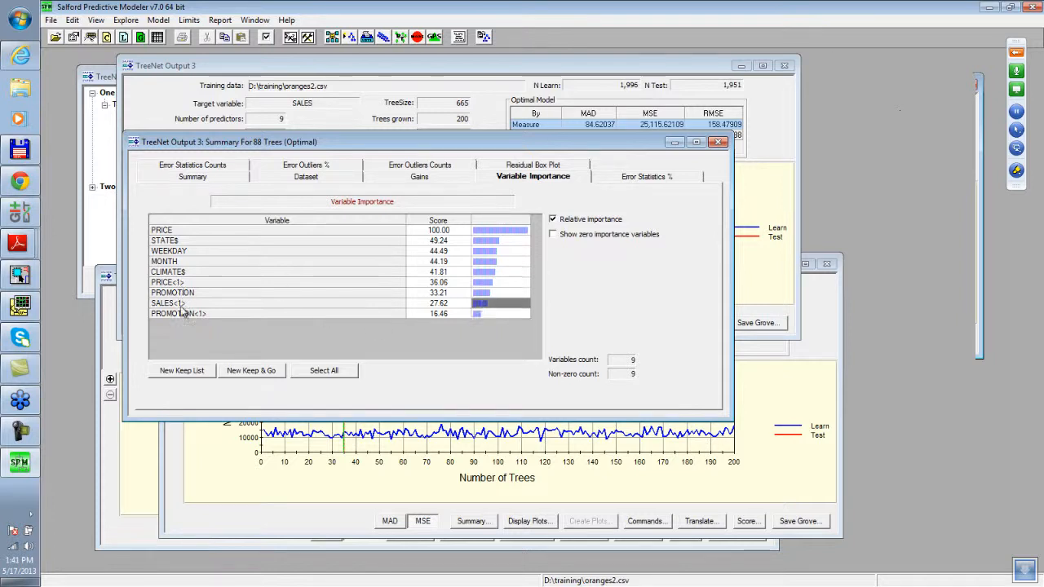
click(184, 315)
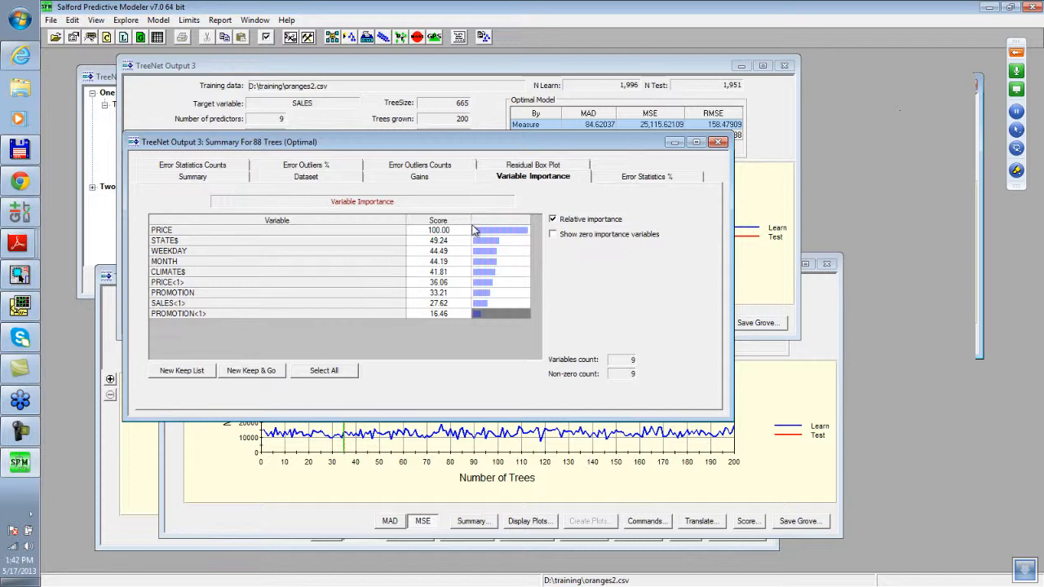
drag(434, 147, 392, 160)
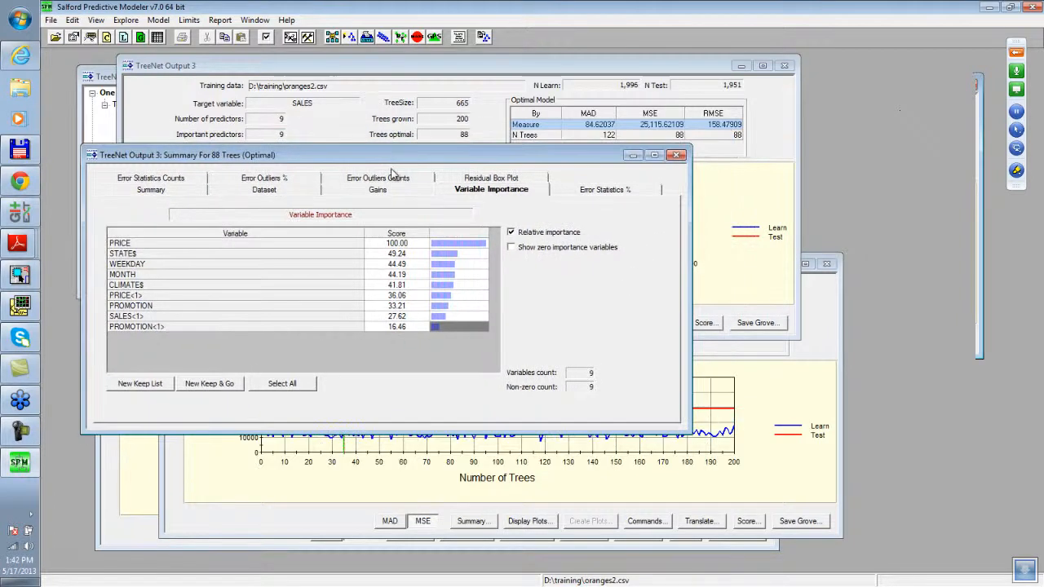
click(676, 155)
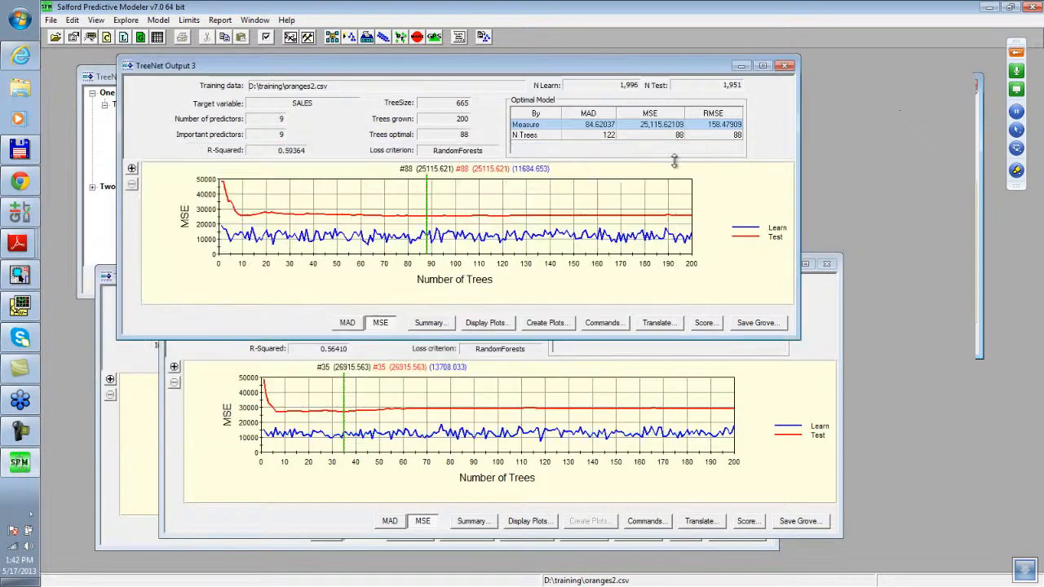
Step: Display the one-variable dependence plot of SALES on PROMOTION from the 122-tree model in TreeNet Output 3
click(487, 322)
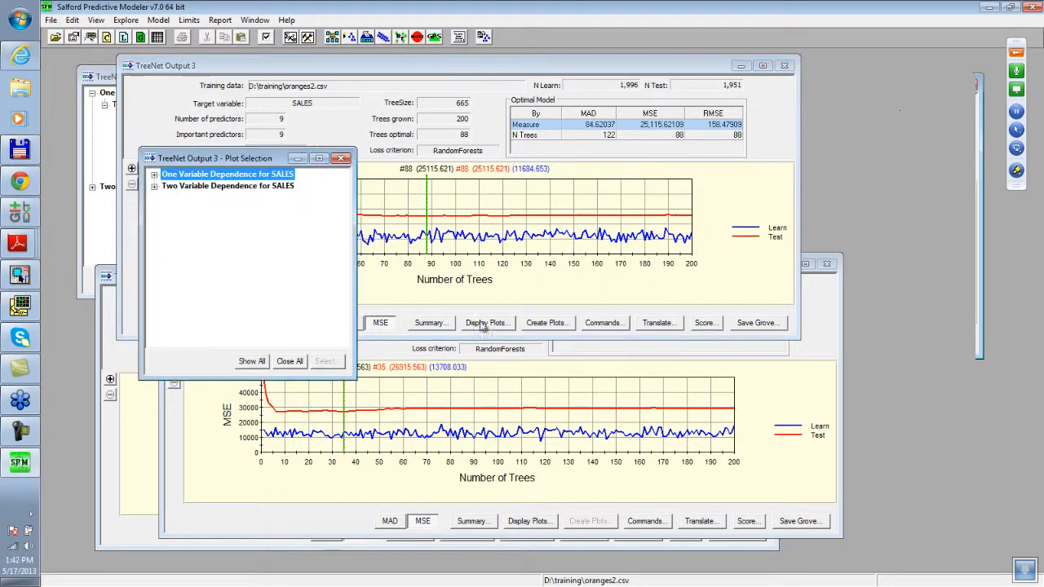
click(154, 174)
click(166, 187)
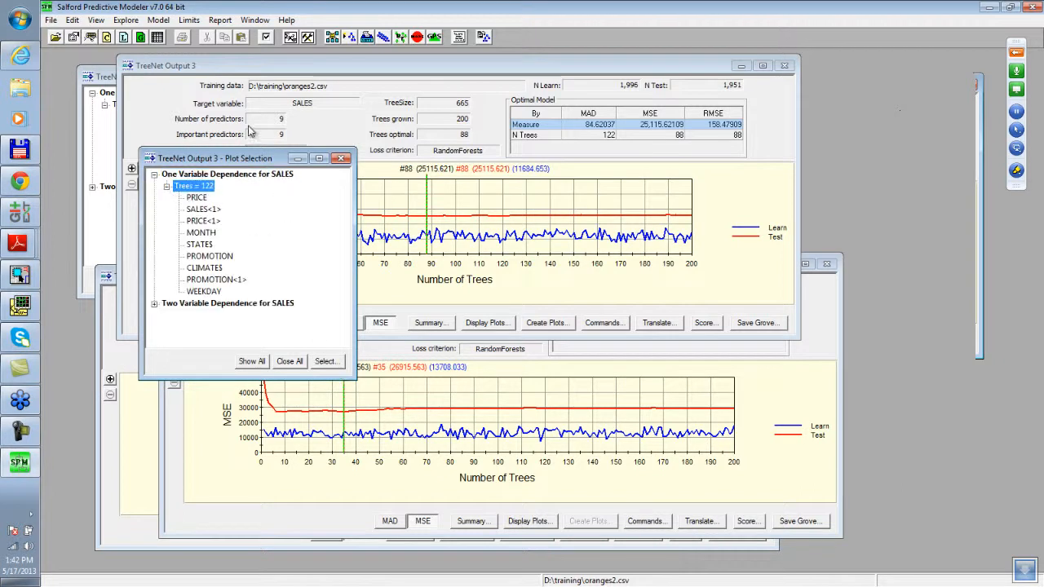
drag(241, 162, 214, 141)
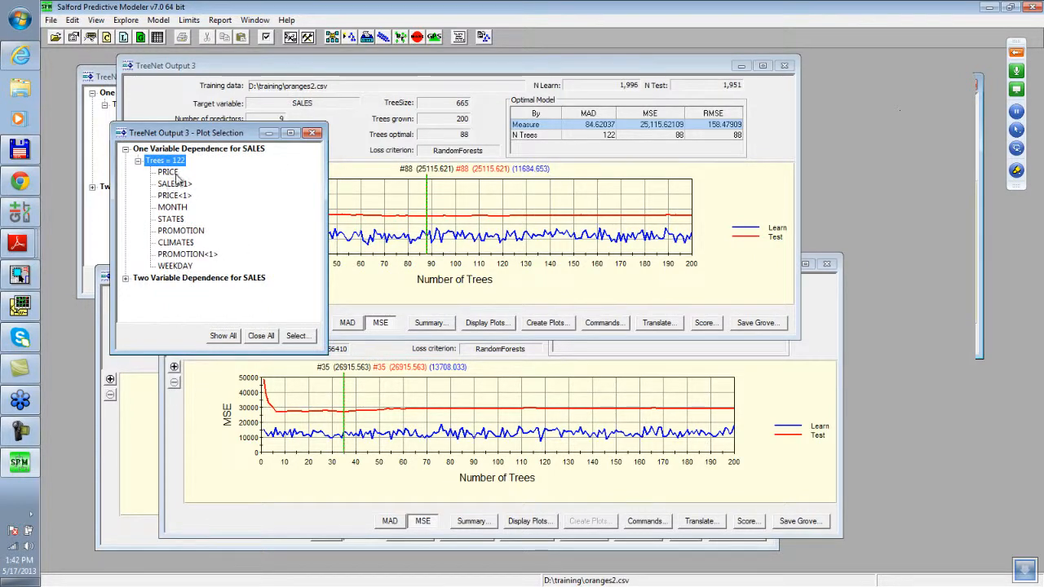
double_click(183, 232)
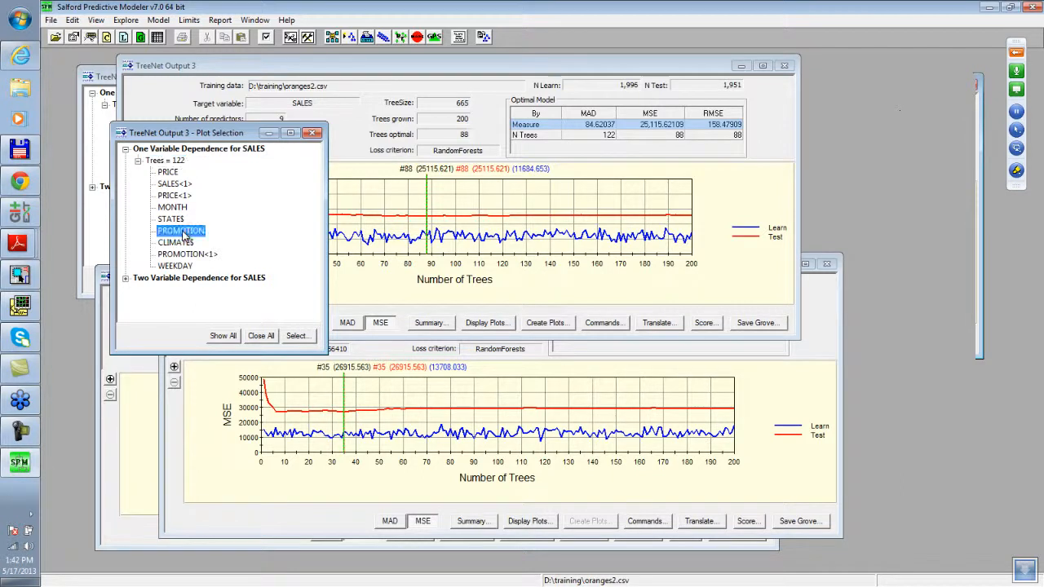
drag(500, 177, 711, 92)
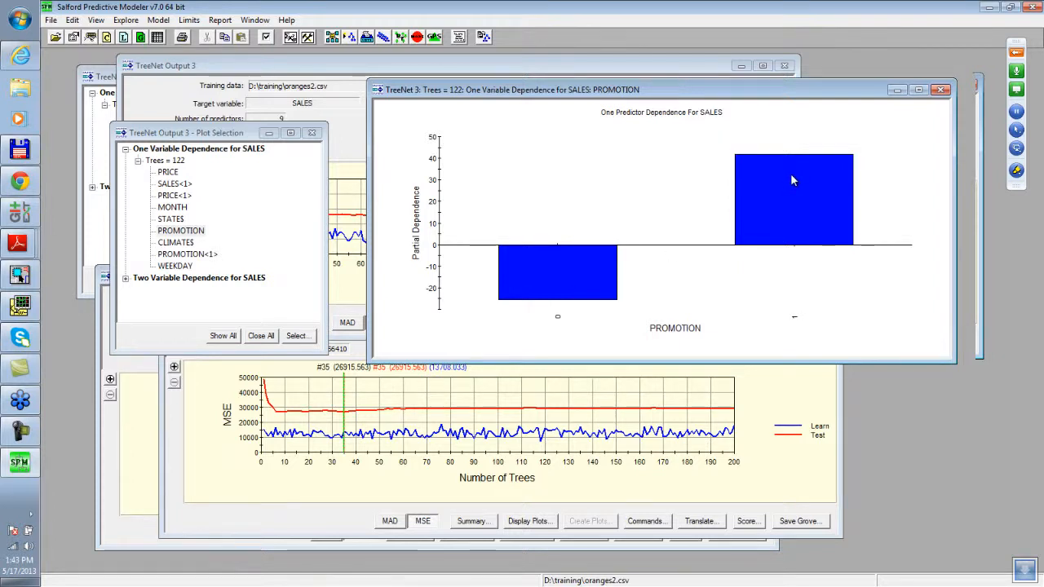
Step: Show the PROMOTION<1> dependence plot below the PROMOTION plot, compare the two, and close both
click(190, 255)
double_click(190, 254)
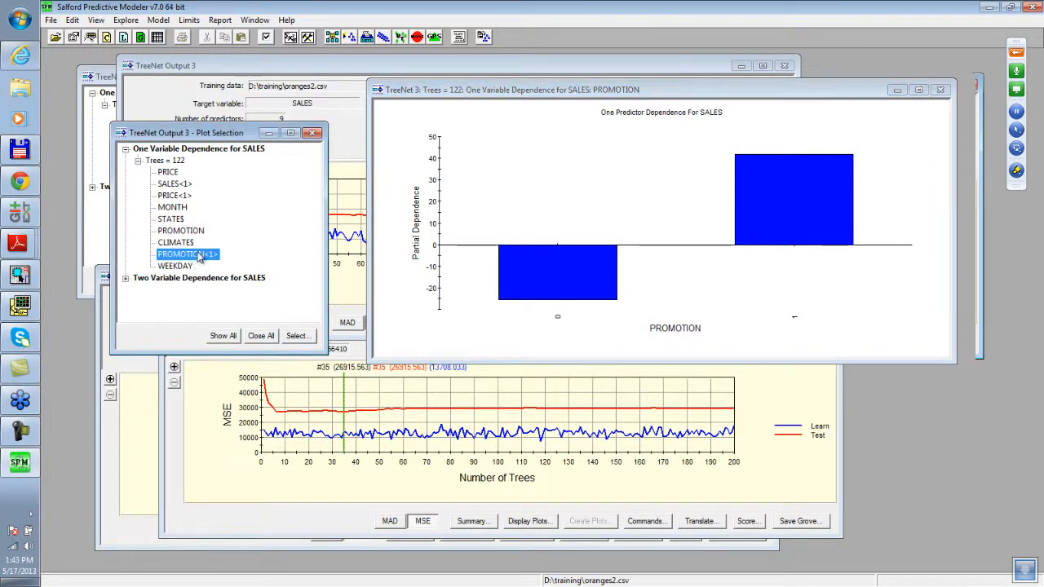
drag(601, 201, 808, 310)
drag(627, 89, 631, 65)
click(448, 388)
click(461, 181)
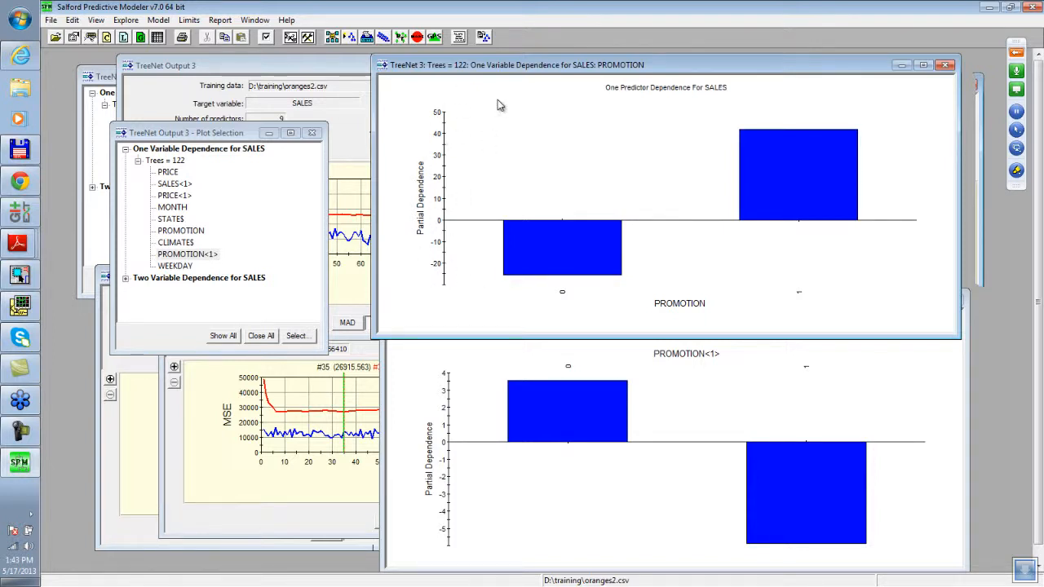
click(703, 420)
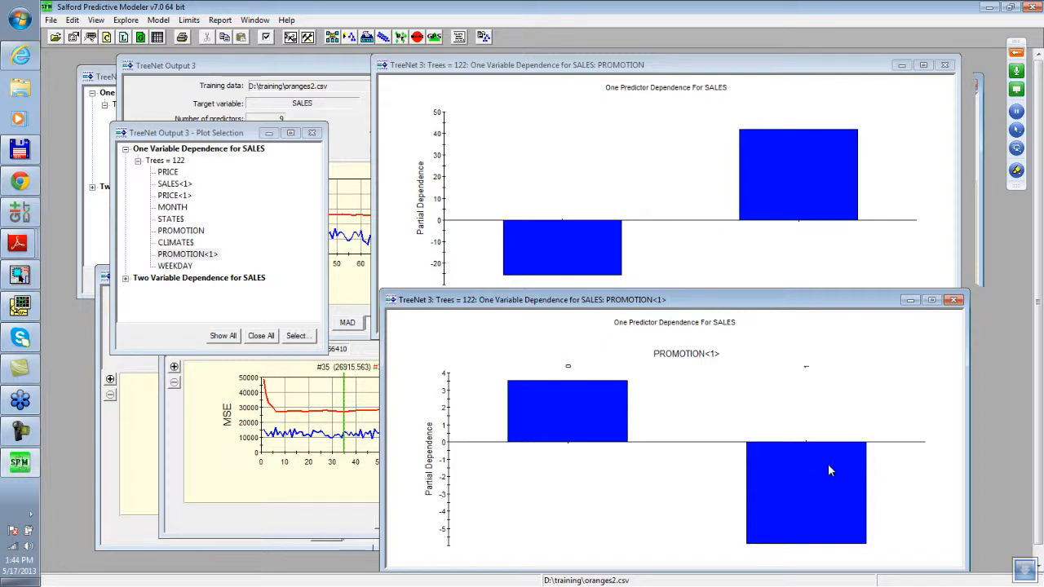
click(954, 300)
click(944, 64)
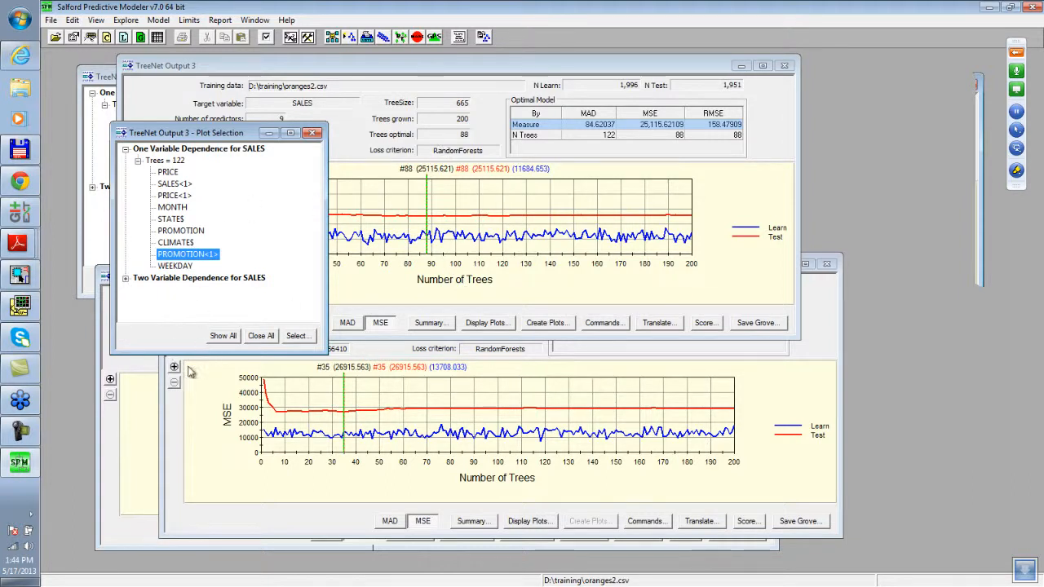
Step: Display the PRICE and PRICE<1> dependence plots one above the other, compare them, and close both
click(174, 197)
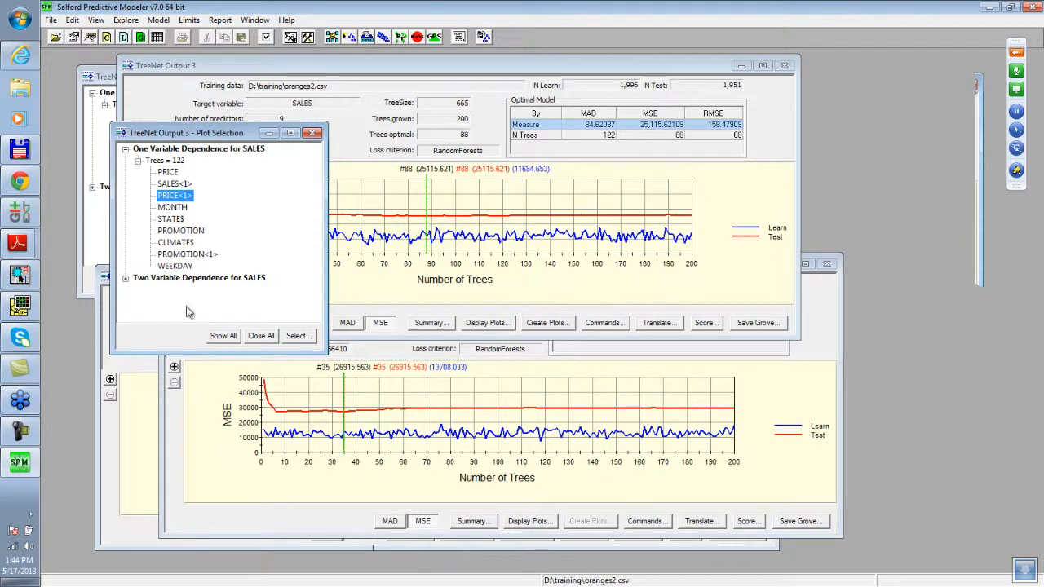
double_click(168, 172)
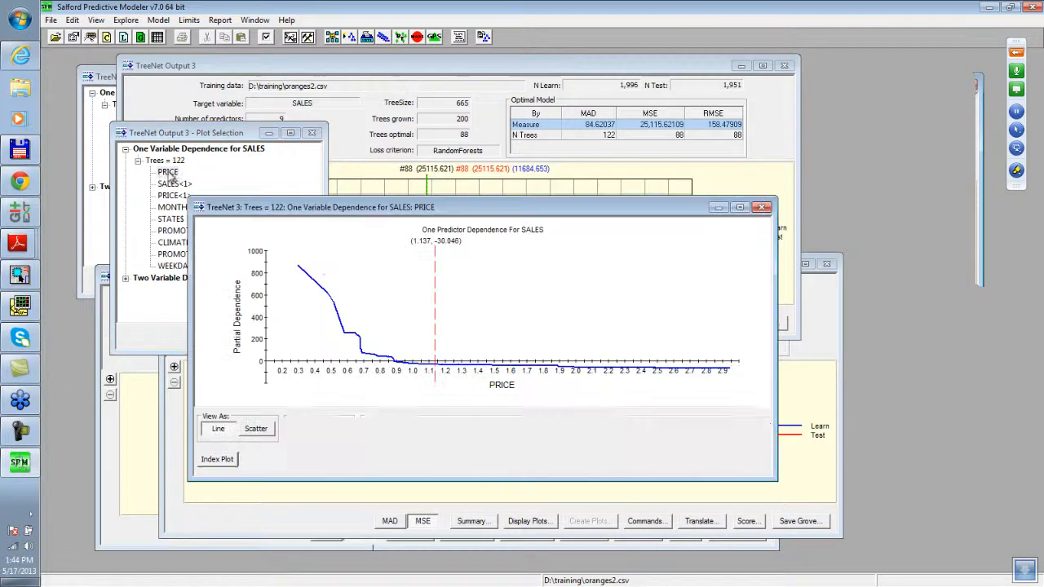
drag(430, 207, 598, 73)
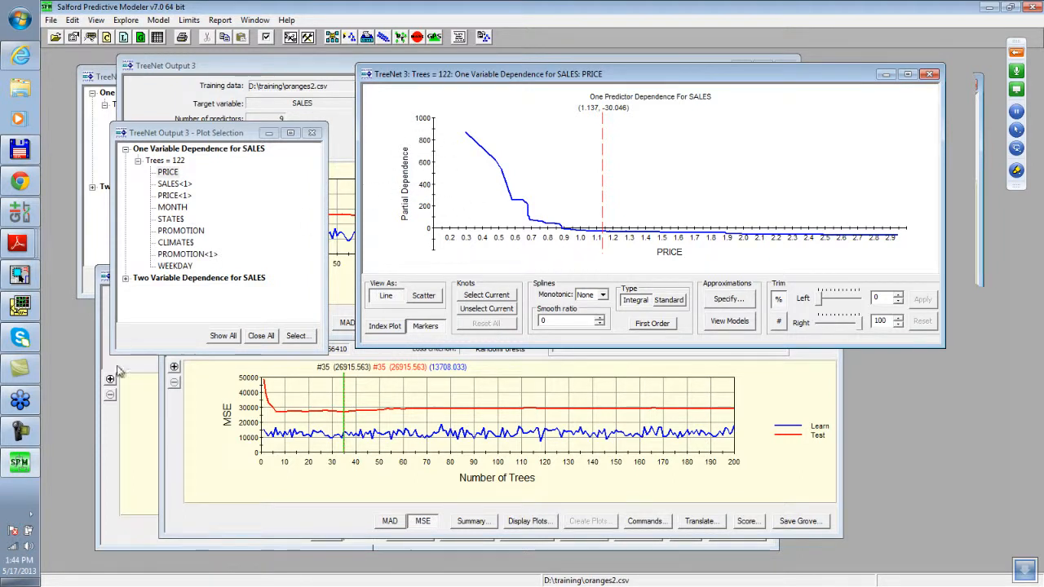
double_click(169, 197)
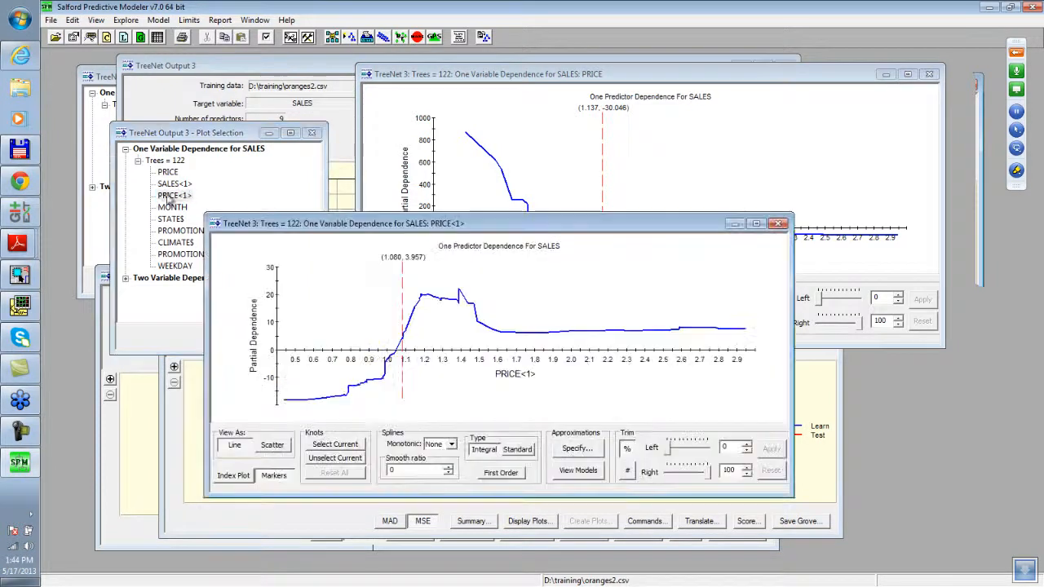
drag(614, 226, 630, 344)
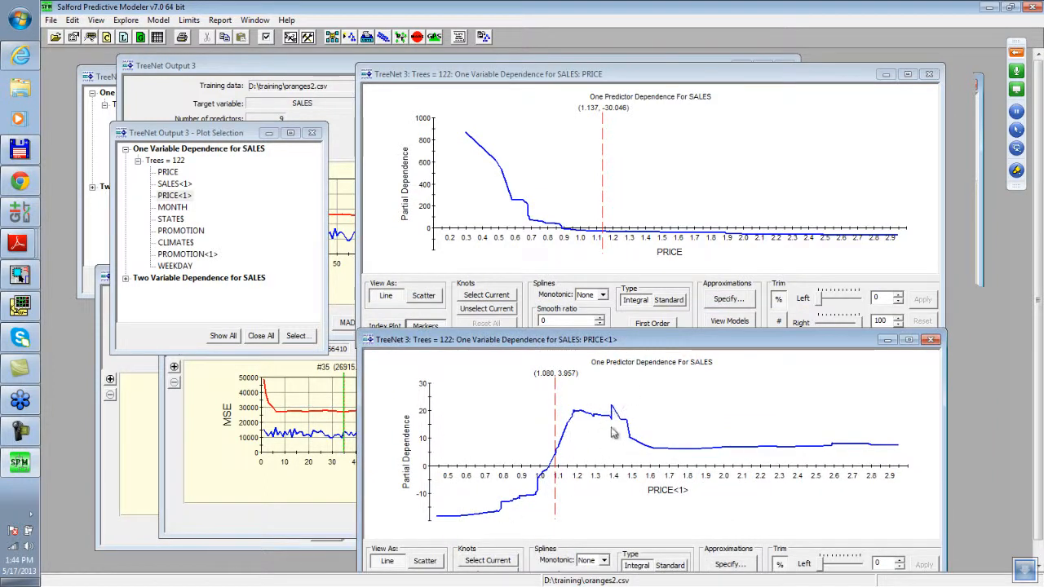
drag(595, 344, 634, 319)
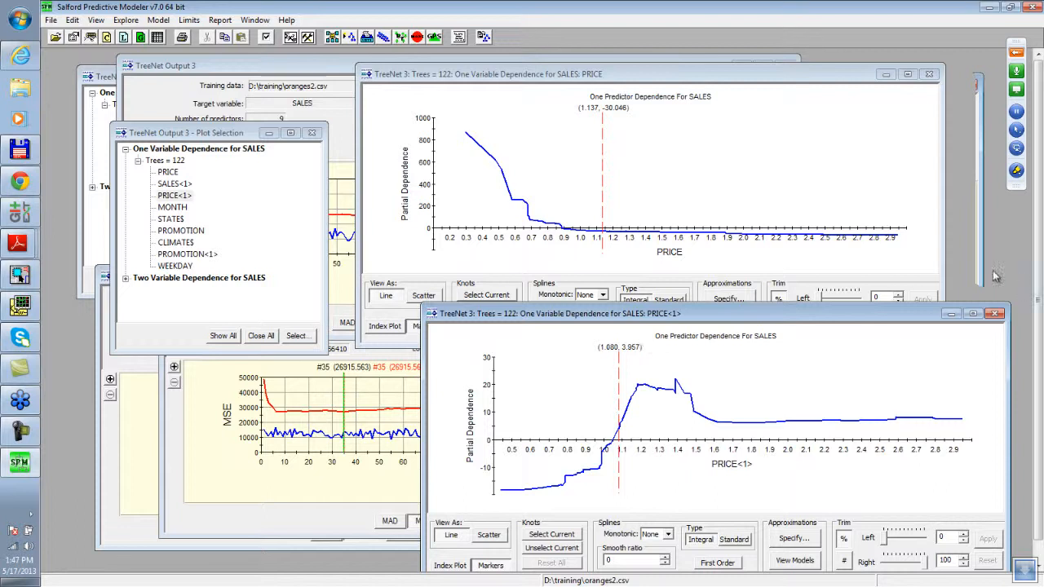
click(996, 315)
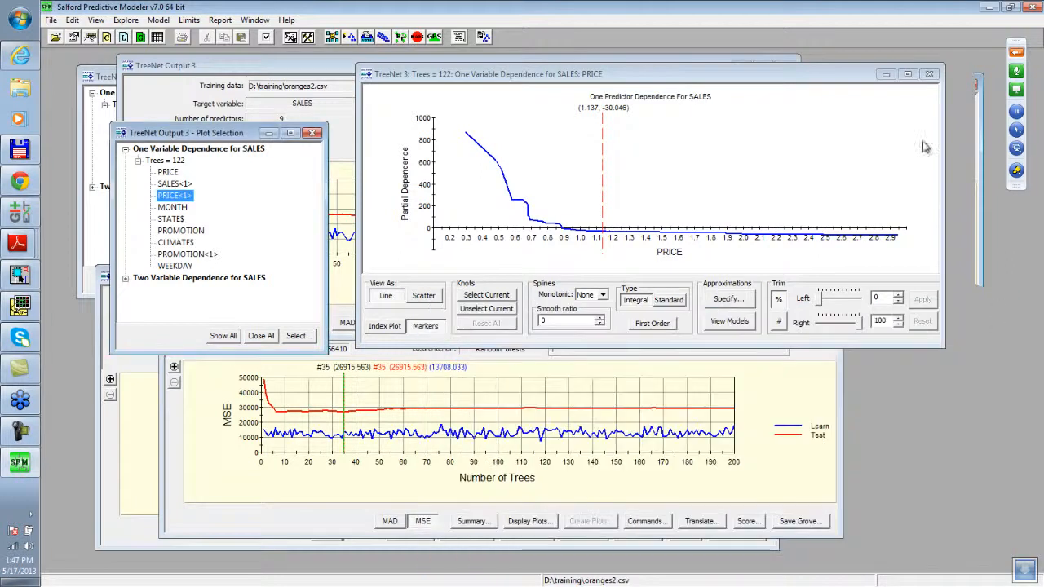
click(929, 73)
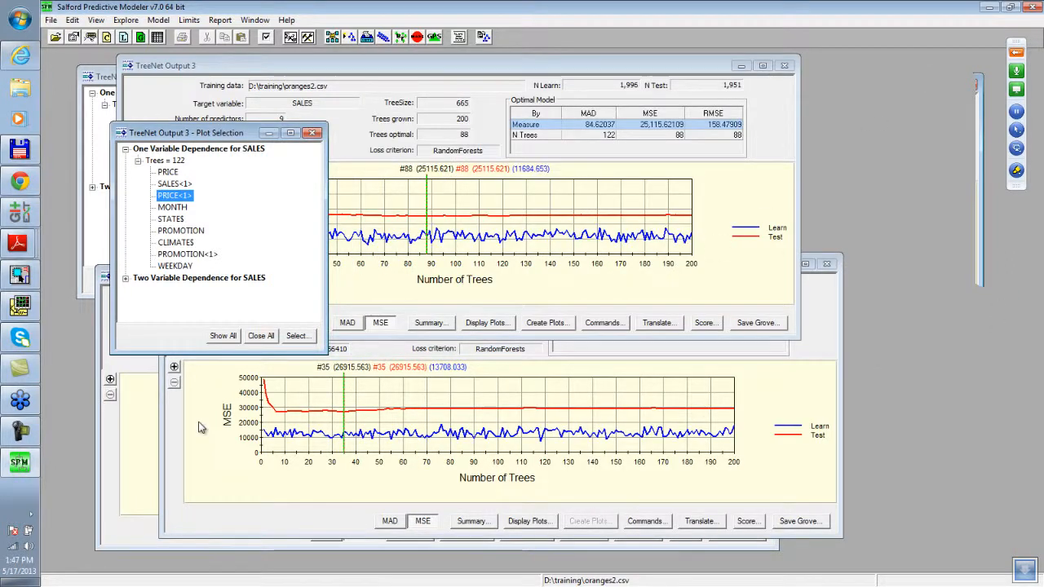
Step: Examine the dependence plot of SALES on SALES<1>, and close it along with the Output 3 plot selection
click(173, 187)
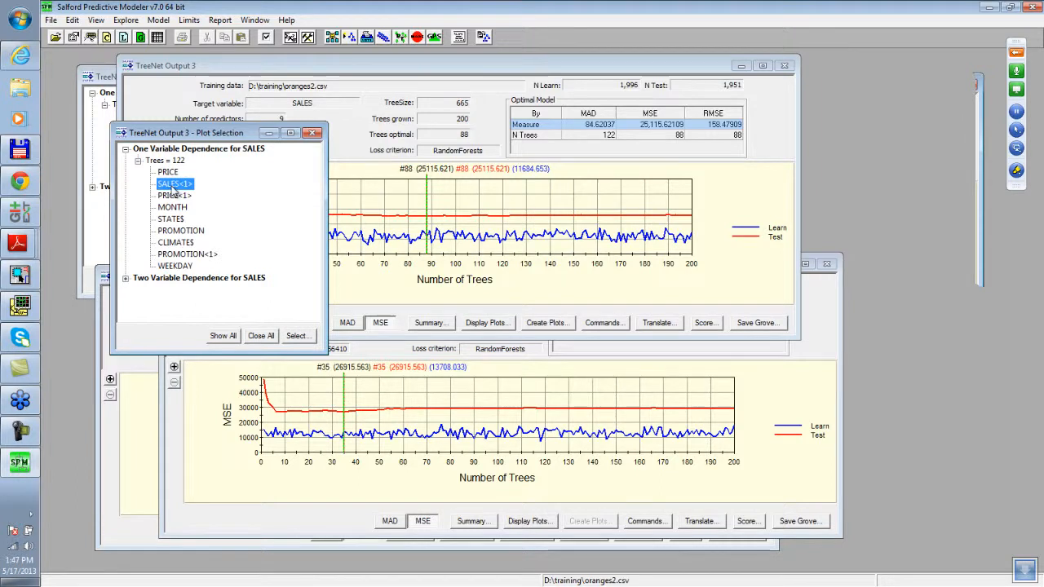
double_click(173, 184)
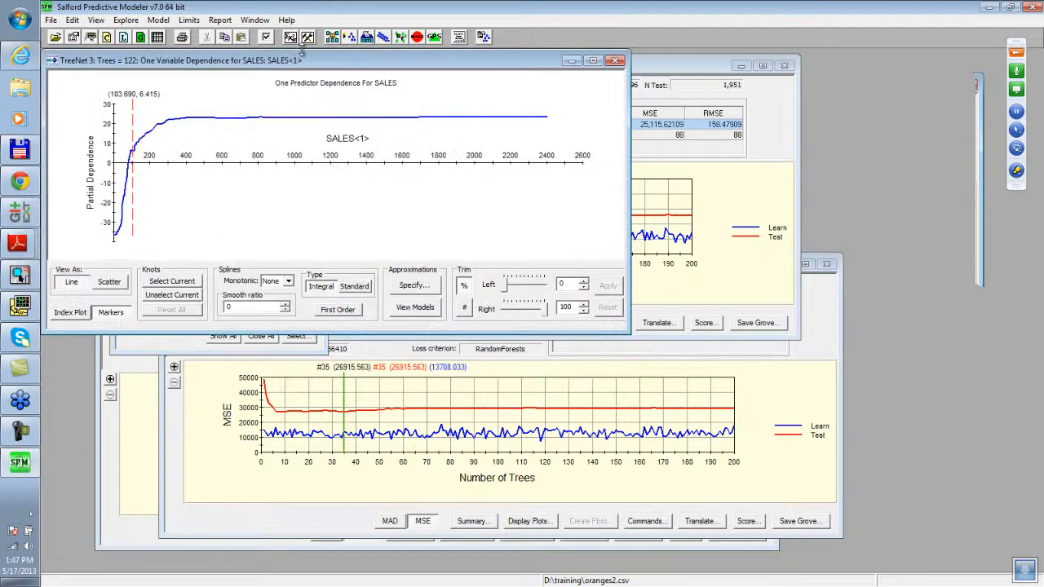
drag(273, 63, 605, 186)
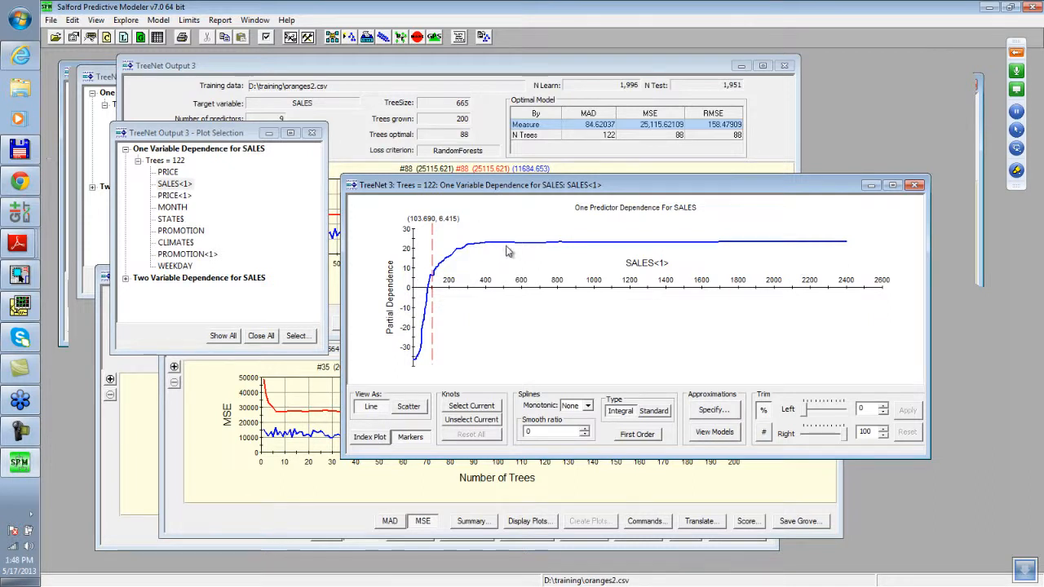
click(916, 188)
drag(210, 138, 308, 177)
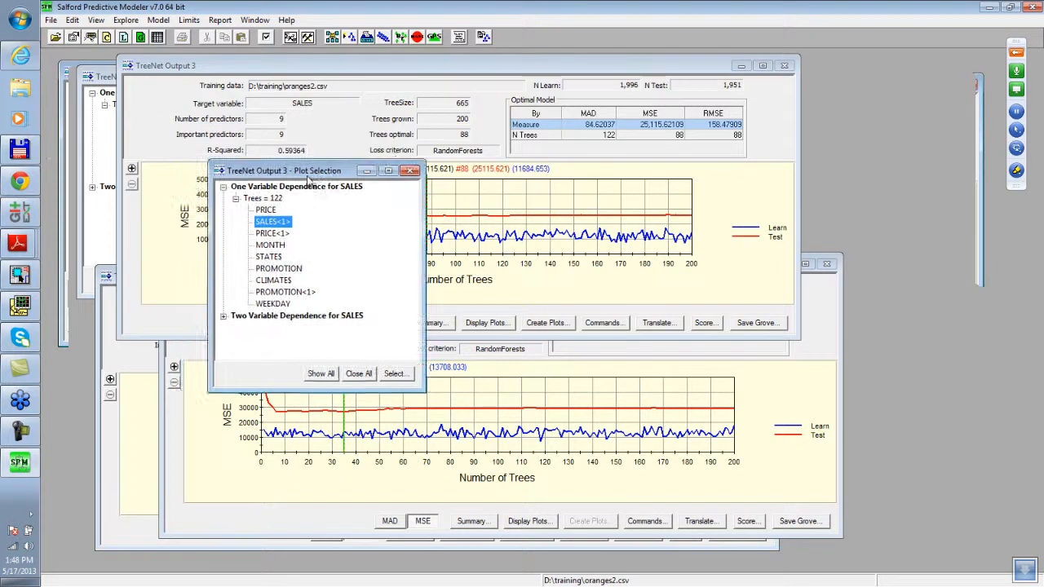
click(410, 170)
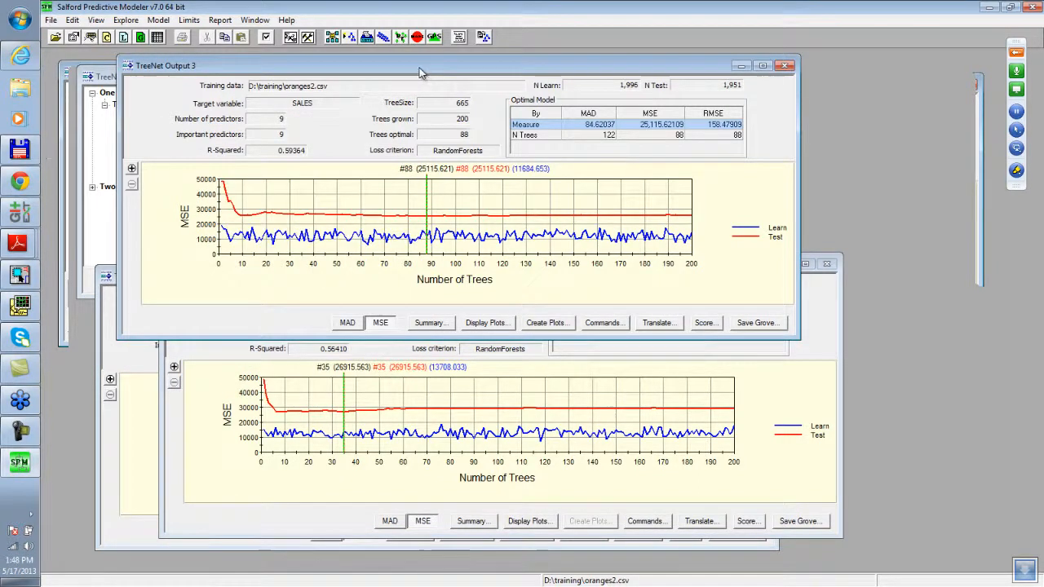
Step: Add a lag value of 2 for both PROMOTION and PRICE in the model setup
drag(420, 73, 538, 96)
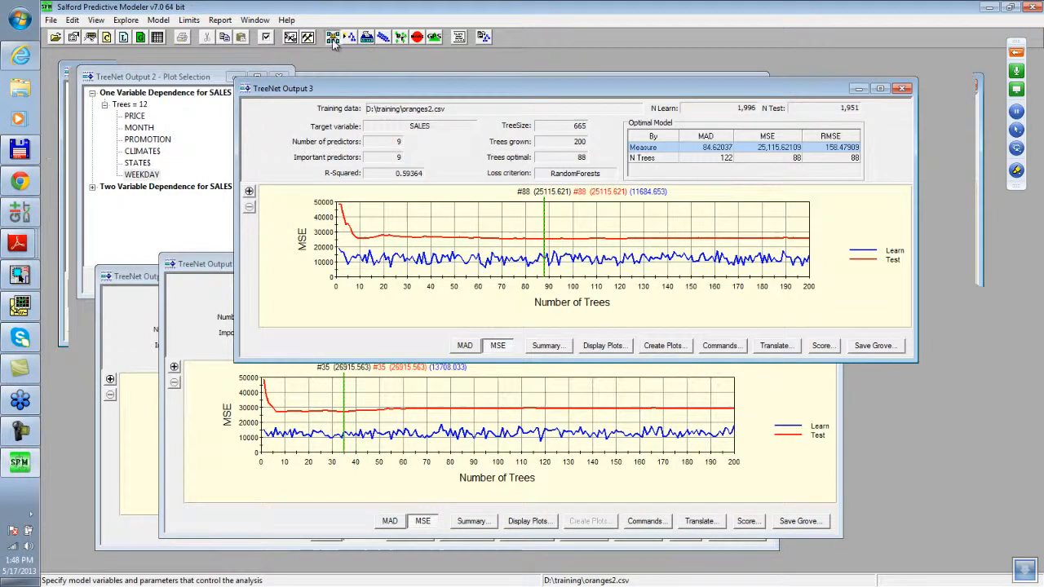
click(333, 38)
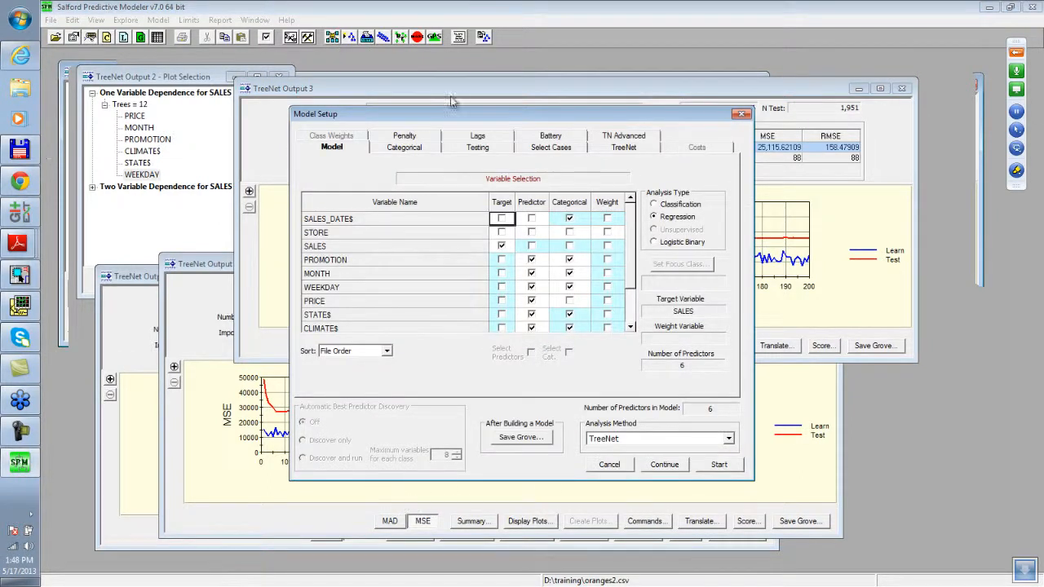
click(465, 137)
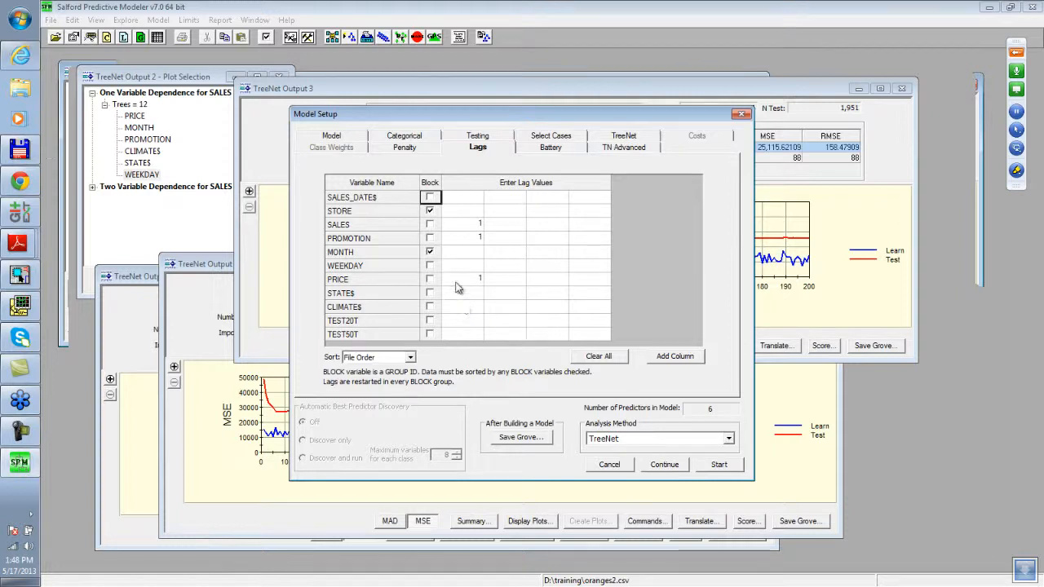
click(506, 240)
text(2)
key(Return)
click(512, 280)
text(2)
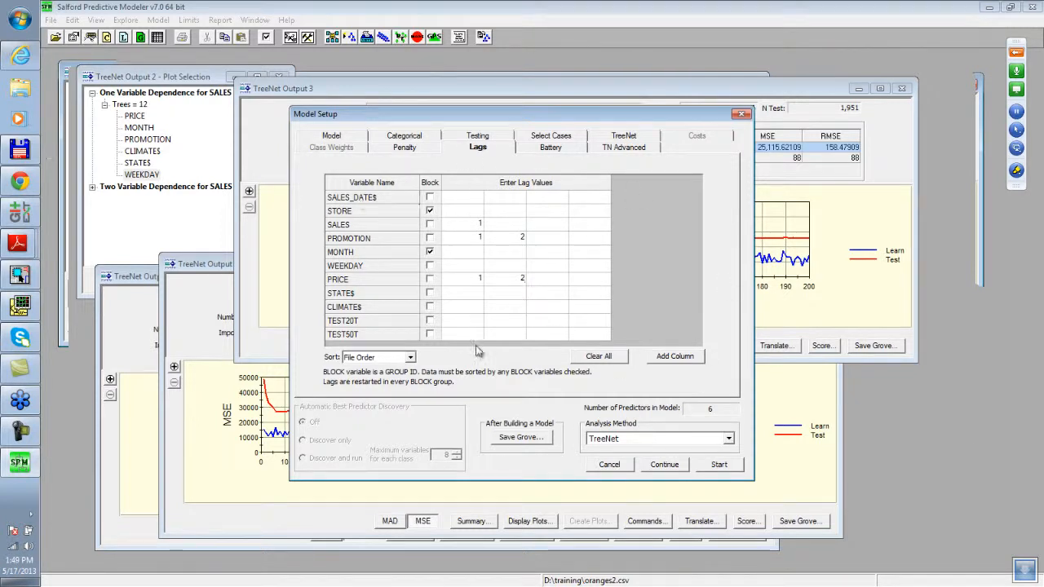
Step: Check the predictor selection and lag settings, build the TreeNet model, and compare its output with TreeNet Output 3
click(328, 135)
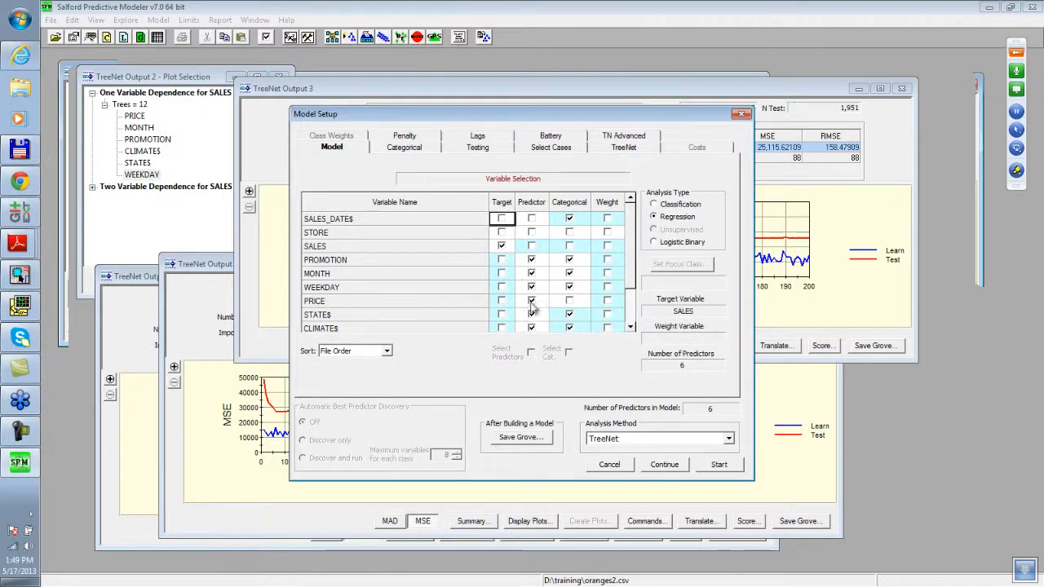
click(479, 137)
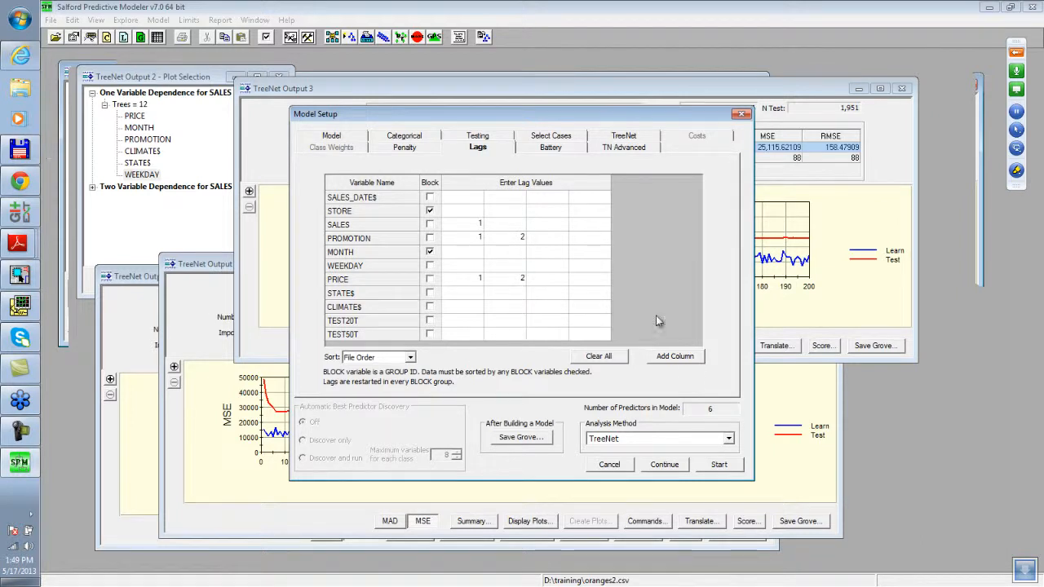
click(718, 466)
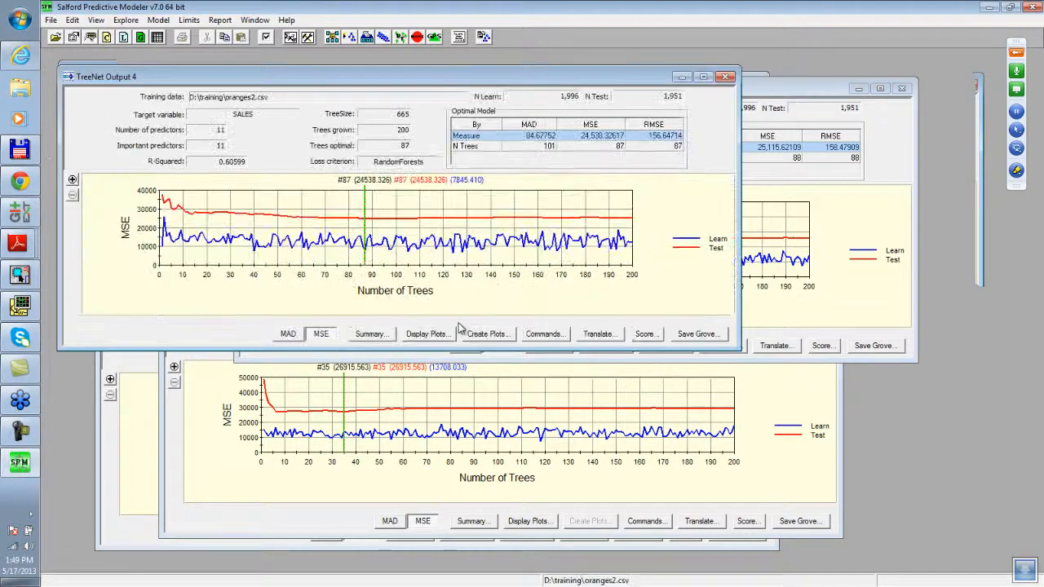
drag(387, 76, 593, 245)
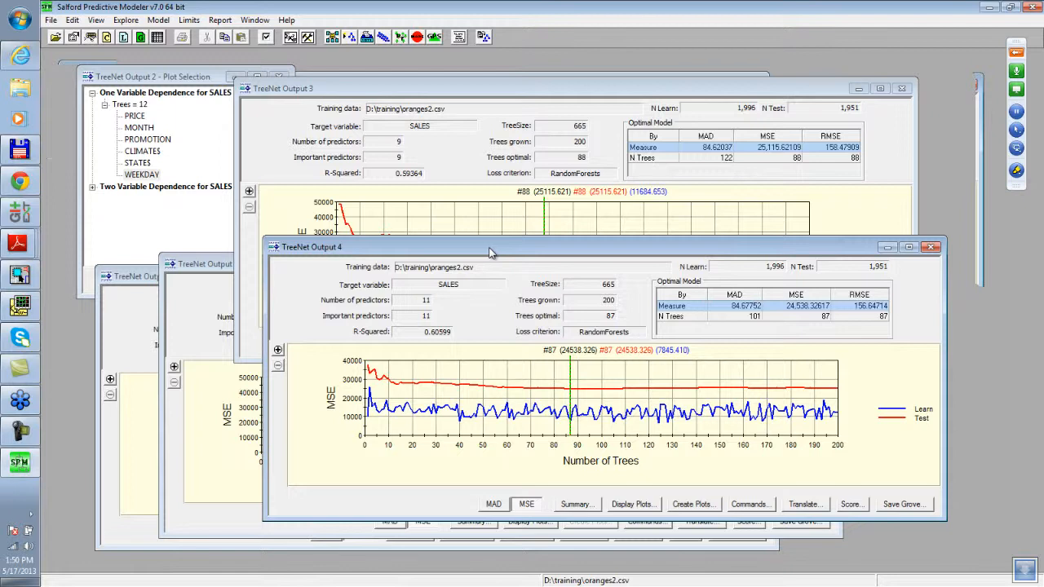
drag(489, 249, 424, 156)
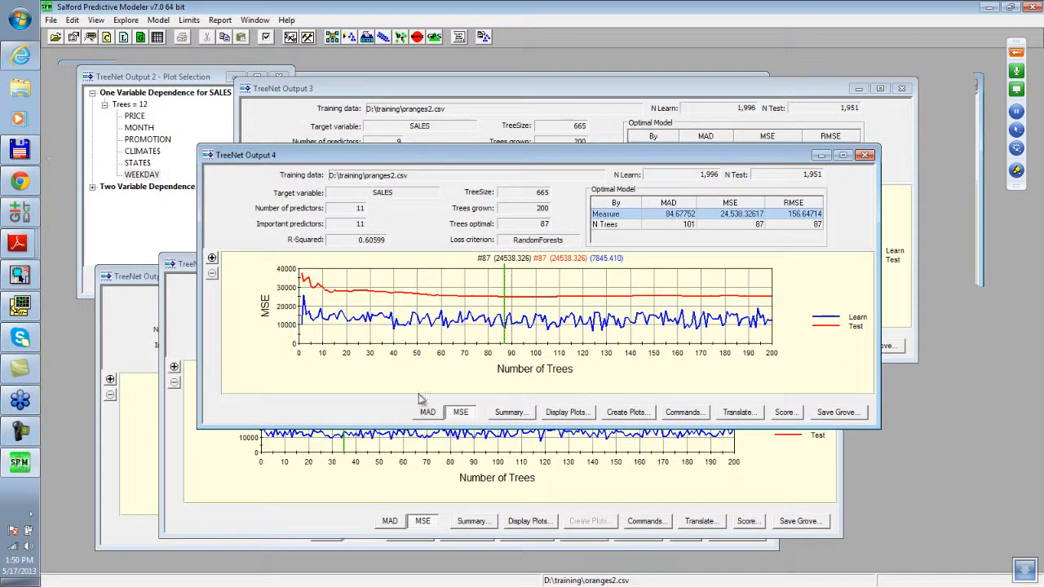
Step: Examine the variable importance of PRICE, PROMOTION and their lags in the TreeNet Output 4 summary, and close the summary
click(511, 412)
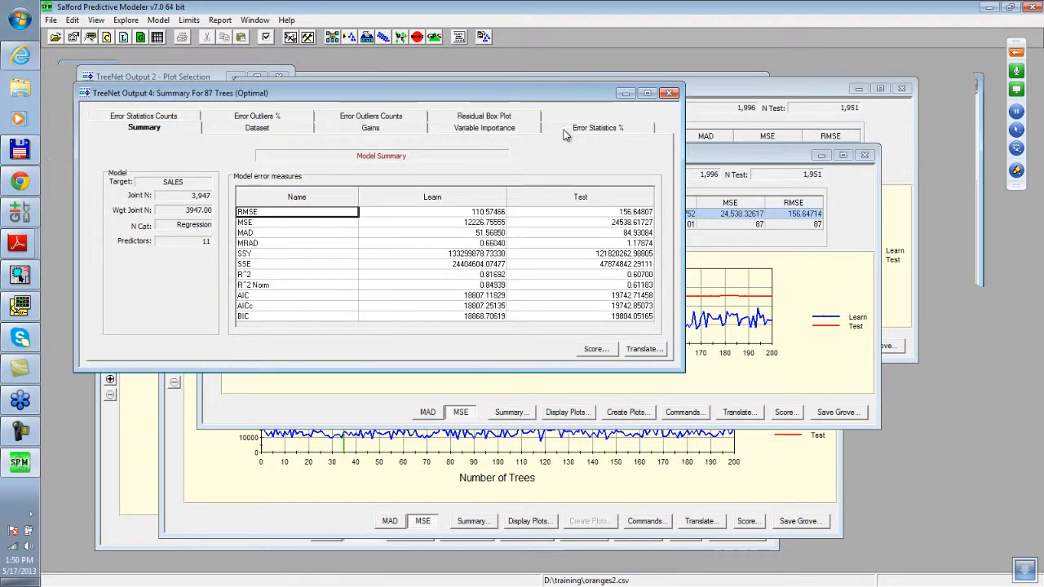
click(455, 131)
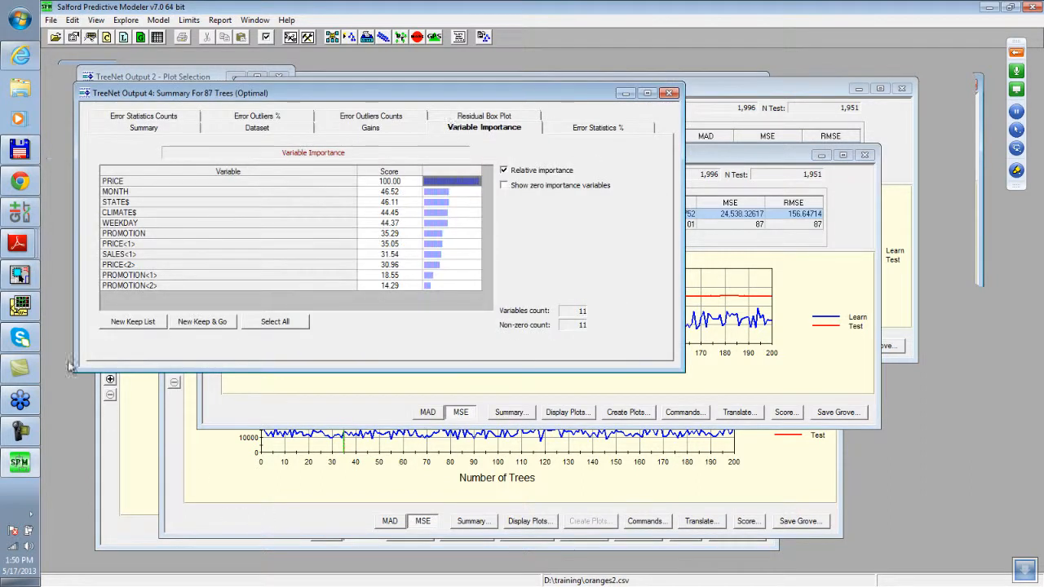
click(117, 269)
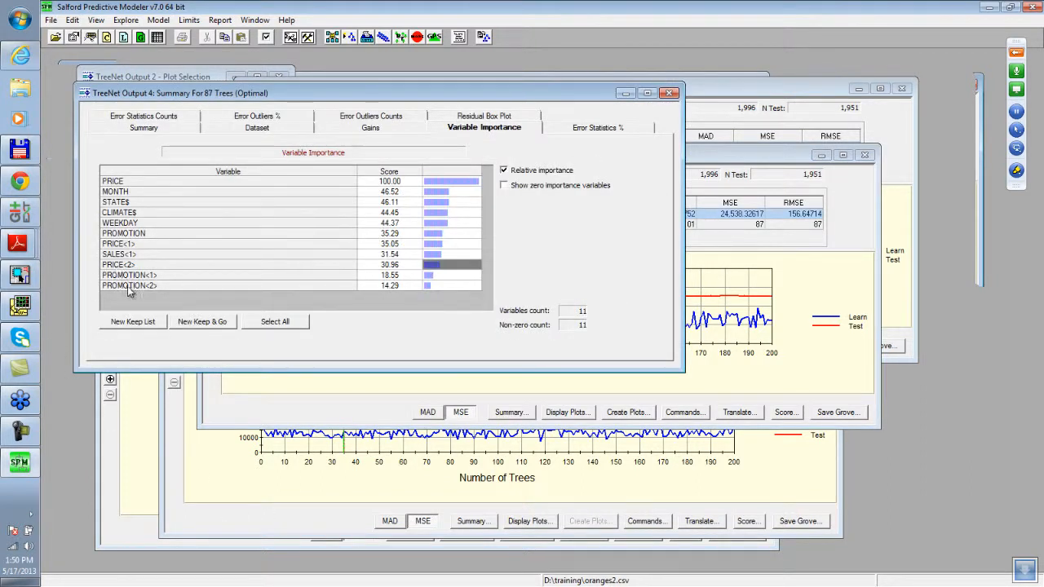
click(127, 287)
click(123, 266)
click(132, 183)
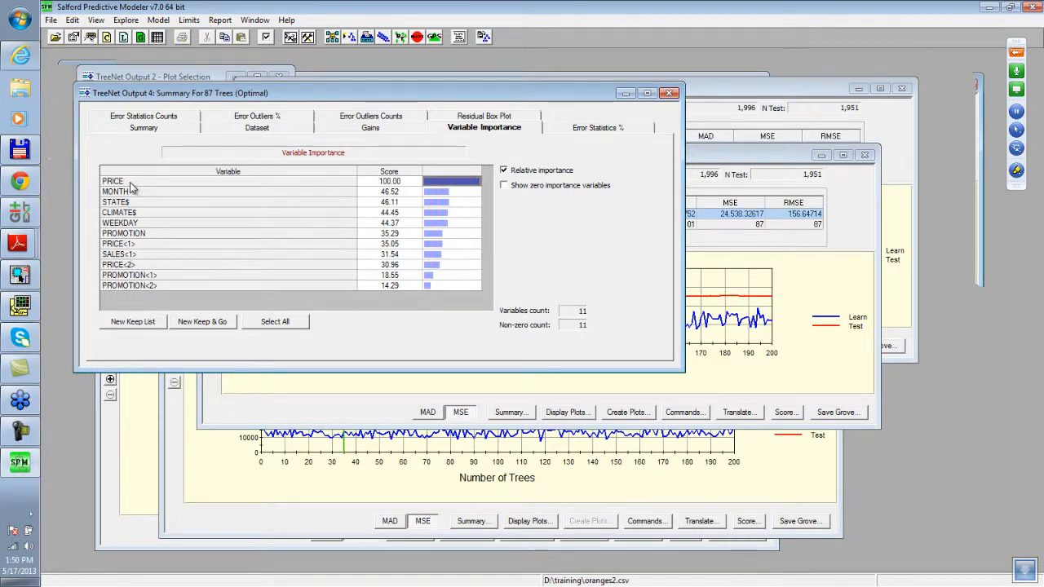
click(135, 249)
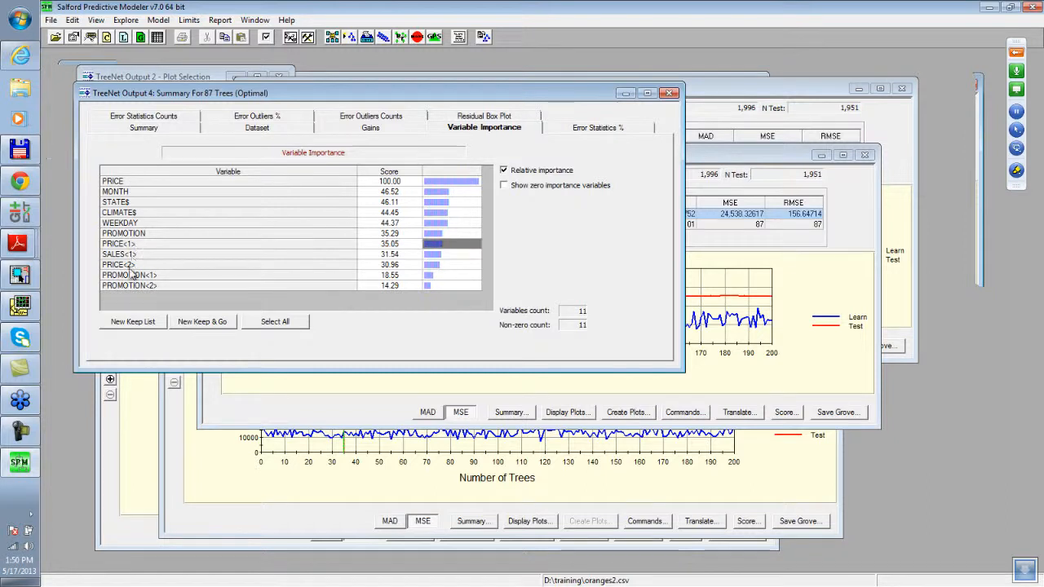
click(128, 266)
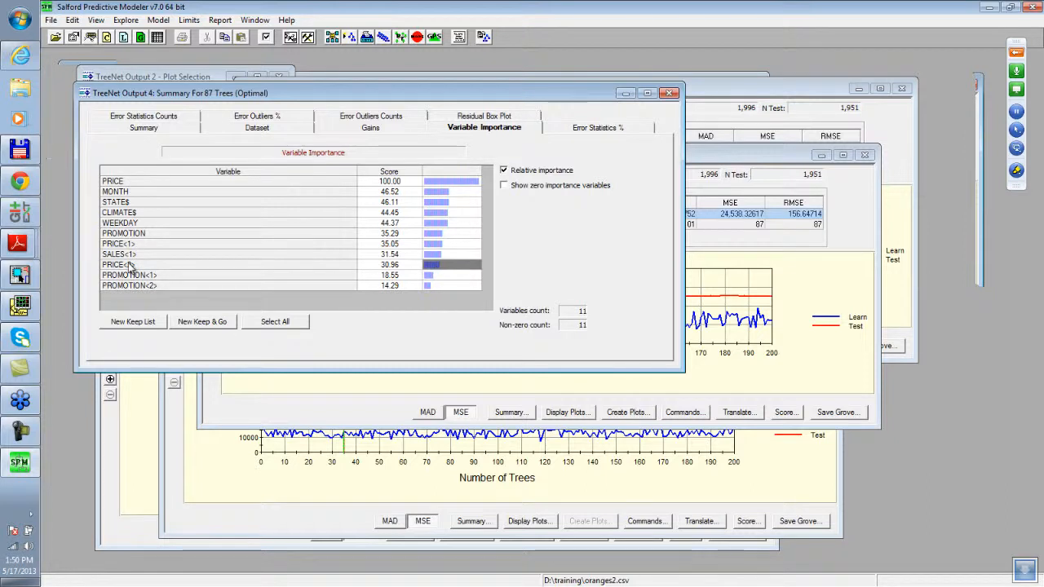
click(140, 235)
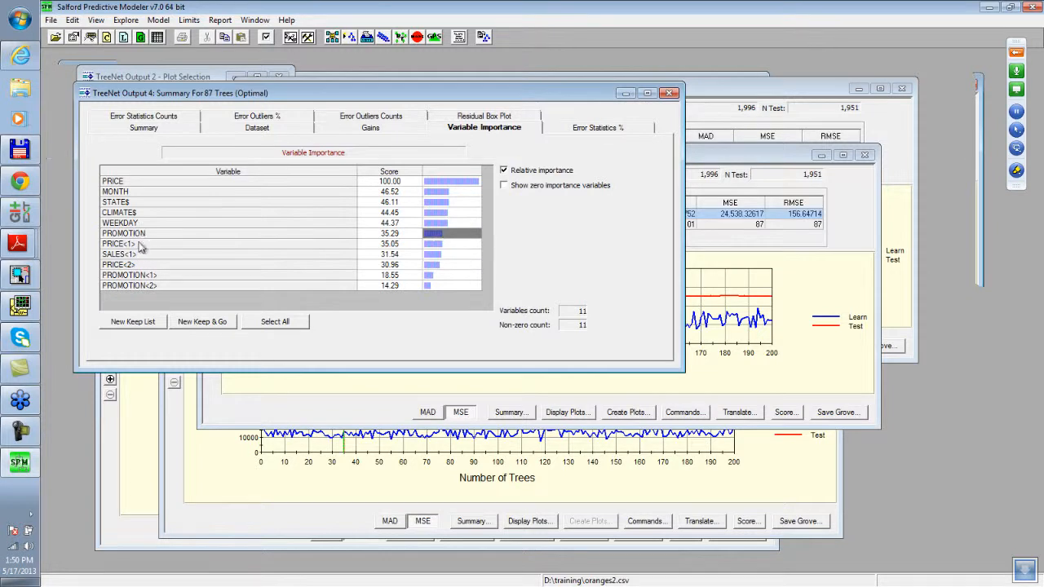
click(142, 277)
click(136, 288)
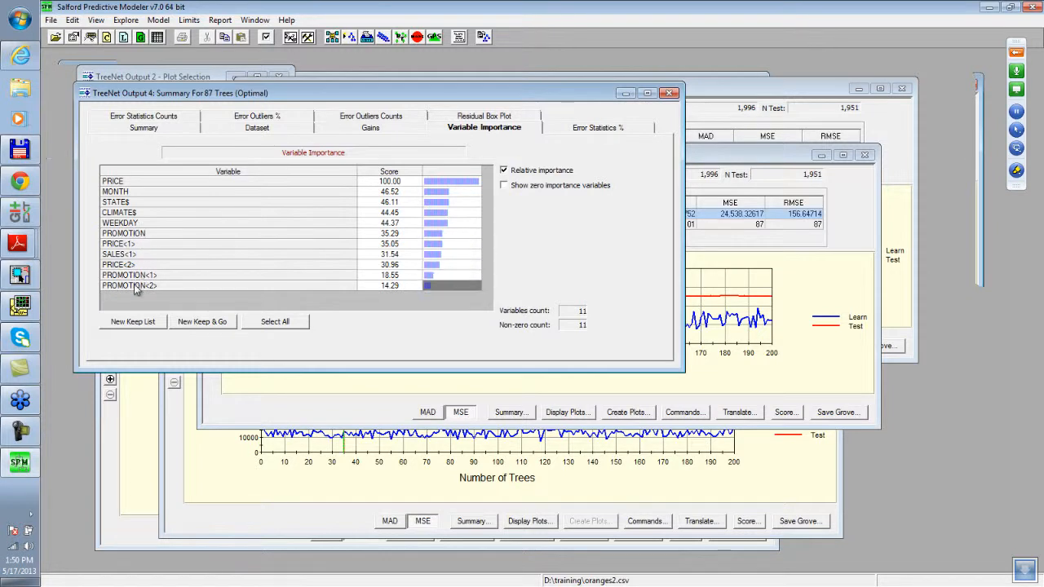
click(669, 93)
Step: Display the one-variable dependence plot of SALES on PROMOTION from the 101-tree model in TreeNet Output 4
click(562, 412)
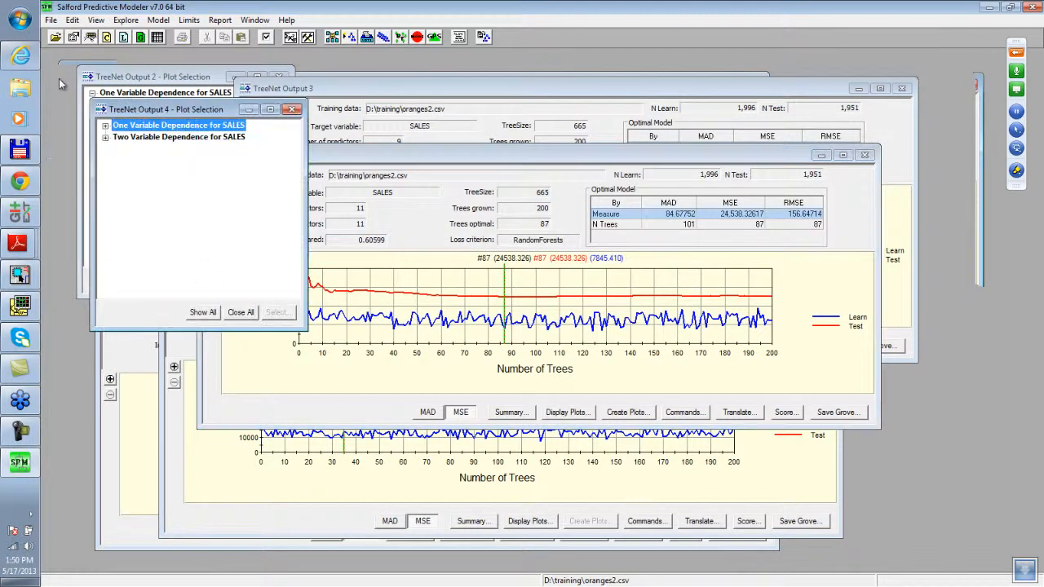
click(422, 162)
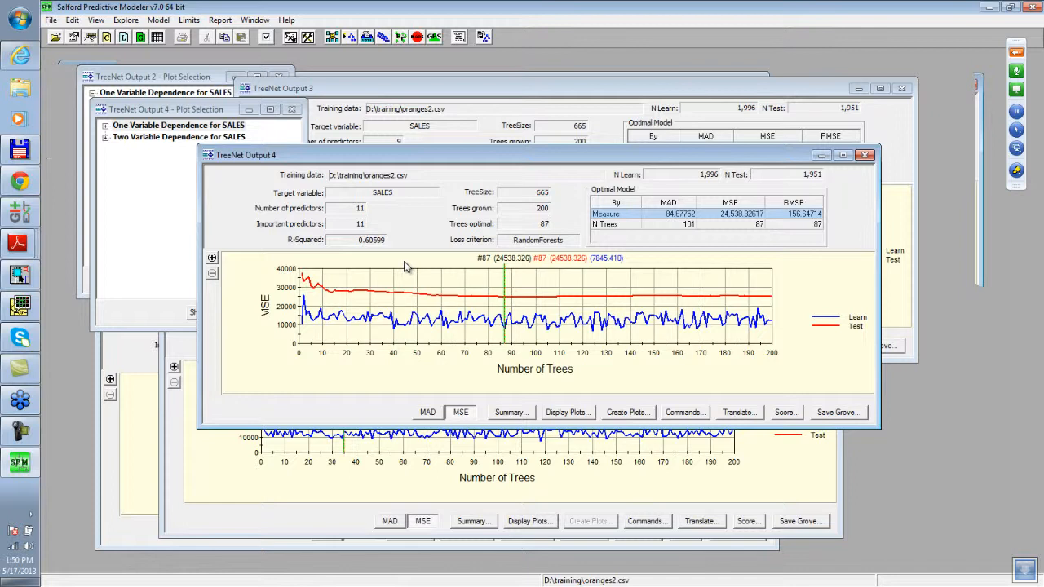
click(134, 206)
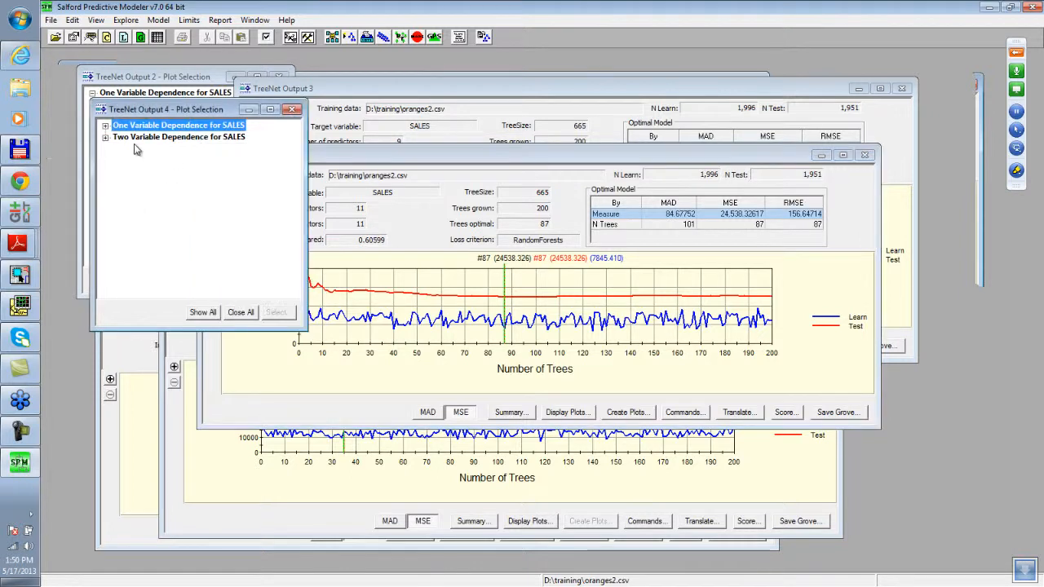
drag(162, 108, 227, 98)
click(171, 116)
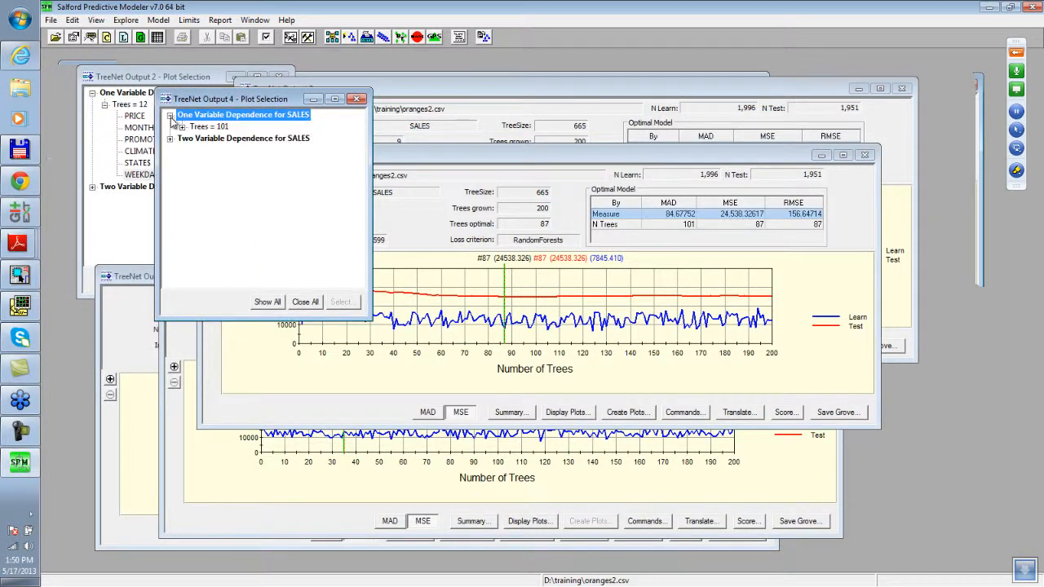
click(182, 126)
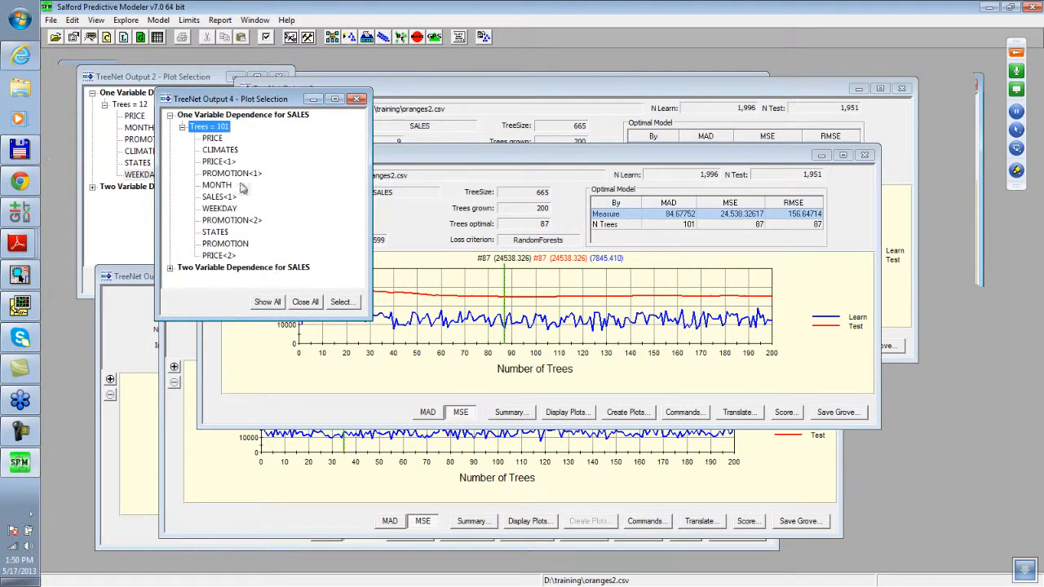
double_click(217, 244)
drag(514, 127, 798, 70)
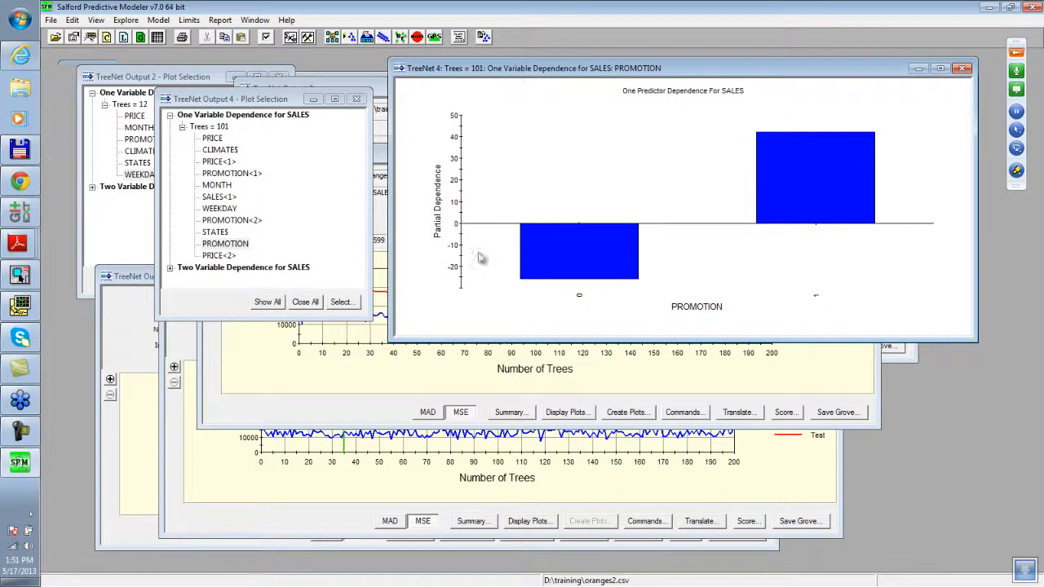
Step: Show the PROMOTION<1> and PROMOTION<2> dependence plots, compare them with the PROMOTION plot, and close all three
double_click(238, 177)
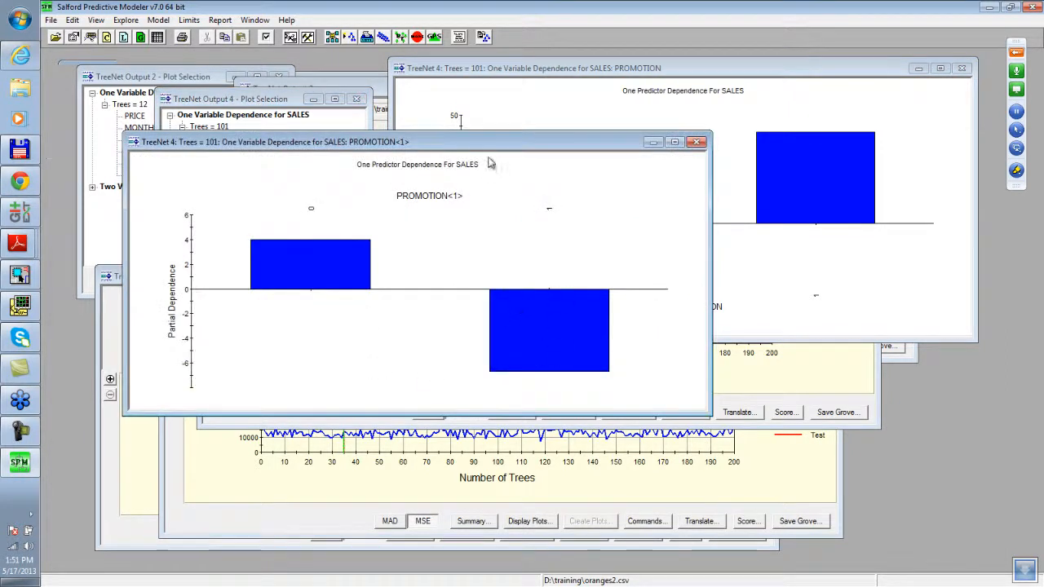
drag(545, 147, 802, 150)
click(237, 222)
double_click(237, 222)
drag(420, 149, 643, 251)
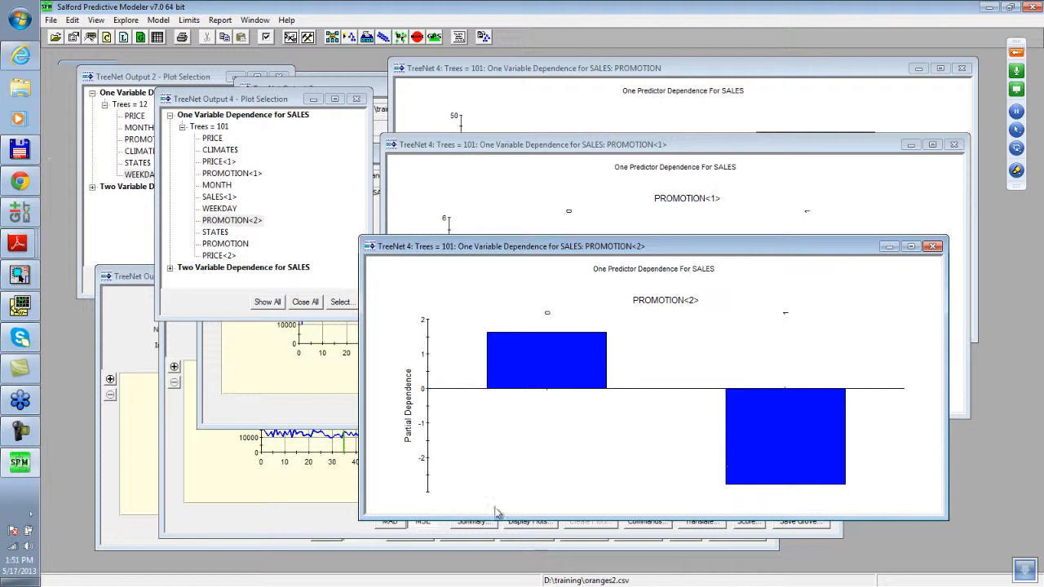
drag(511, 248, 361, 391)
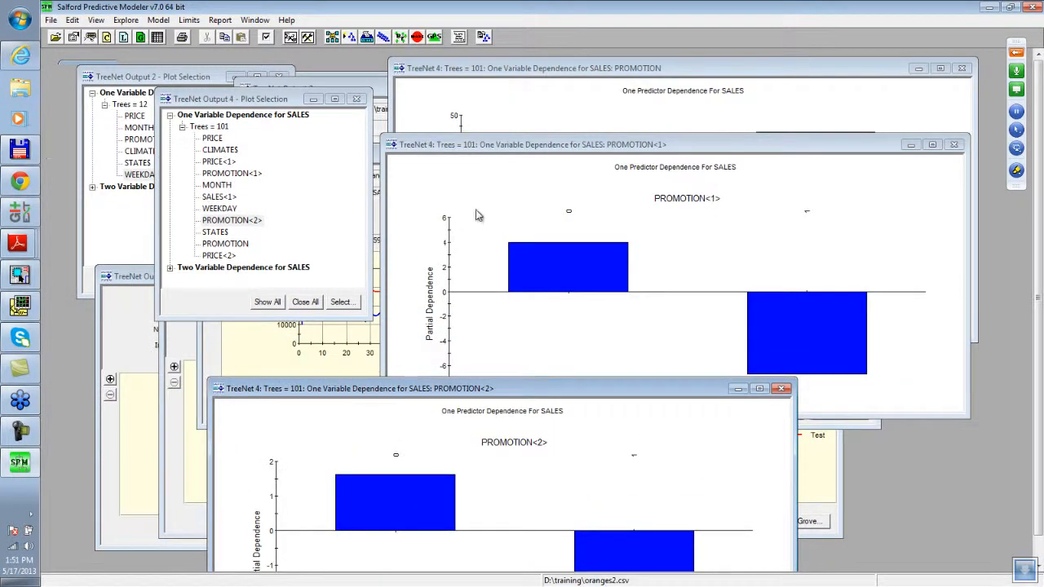
click(552, 91)
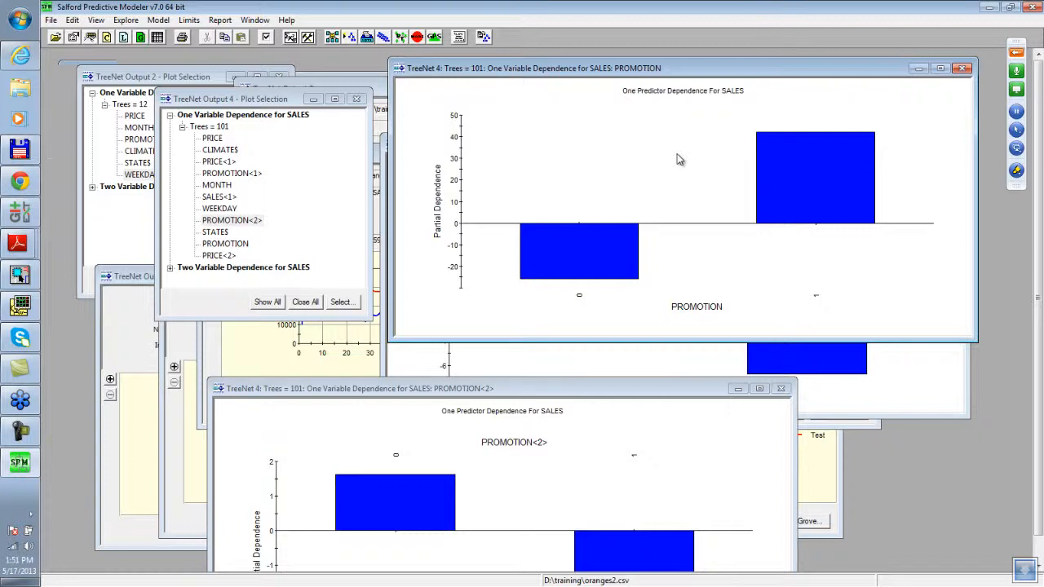
click(963, 67)
click(781, 388)
click(954, 145)
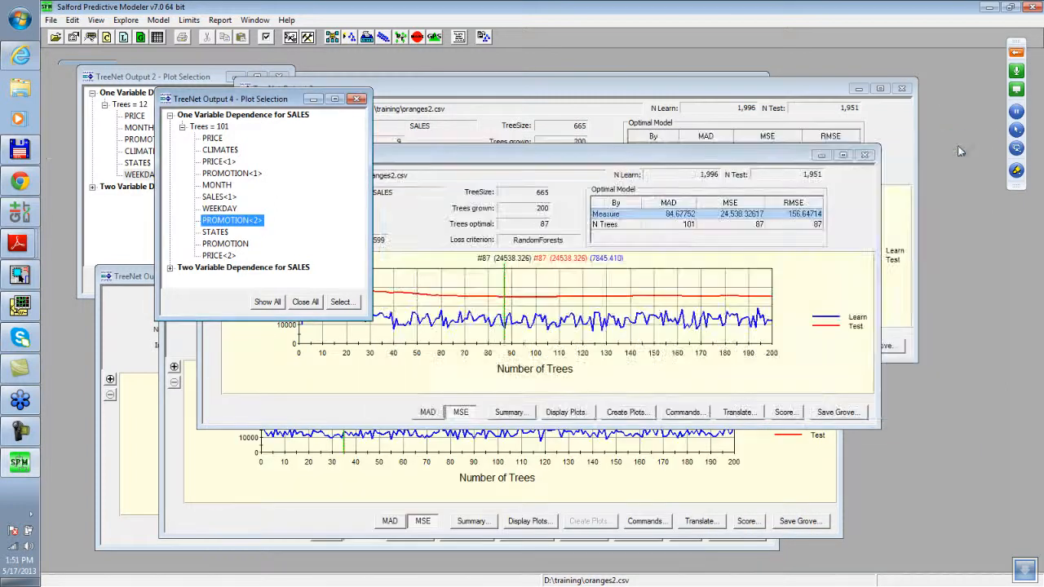
Step: Display the PRICE, PRICE<1> and PRICE<2> dependence plots one below the other for comparison
mouse_move(35, 380)
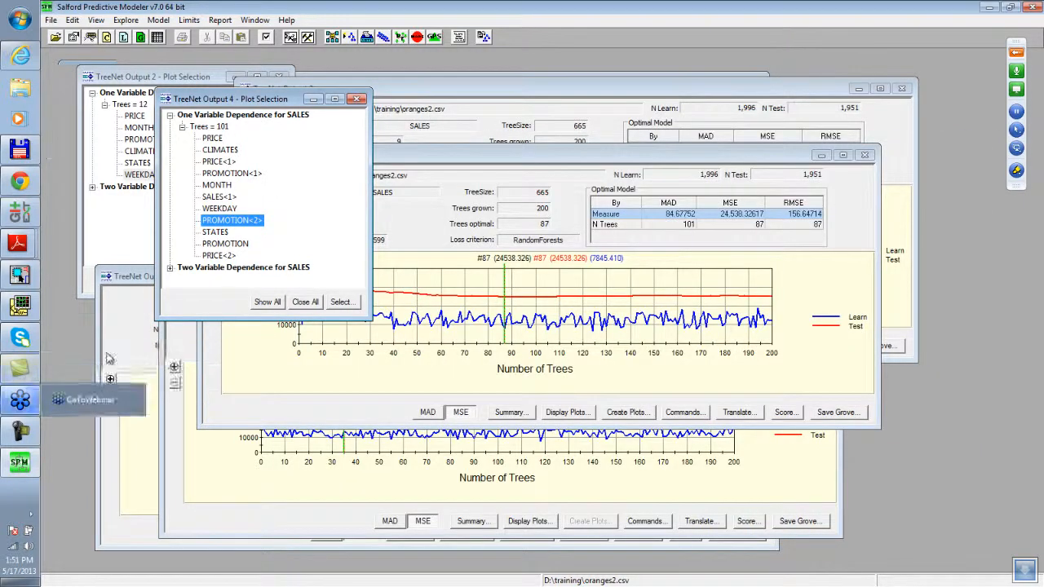
double_click(214, 139)
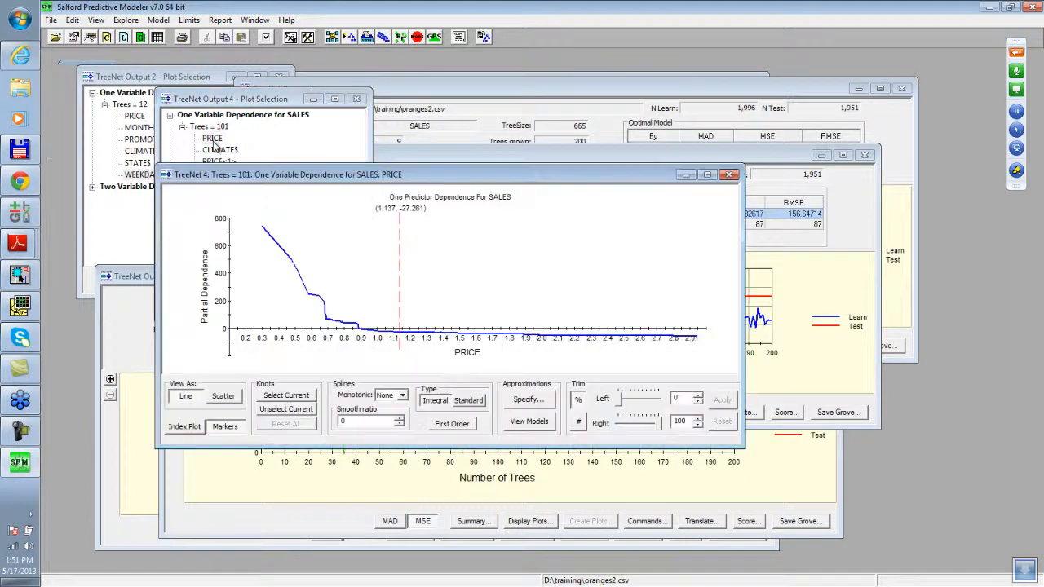
drag(412, 178, 682, 81)
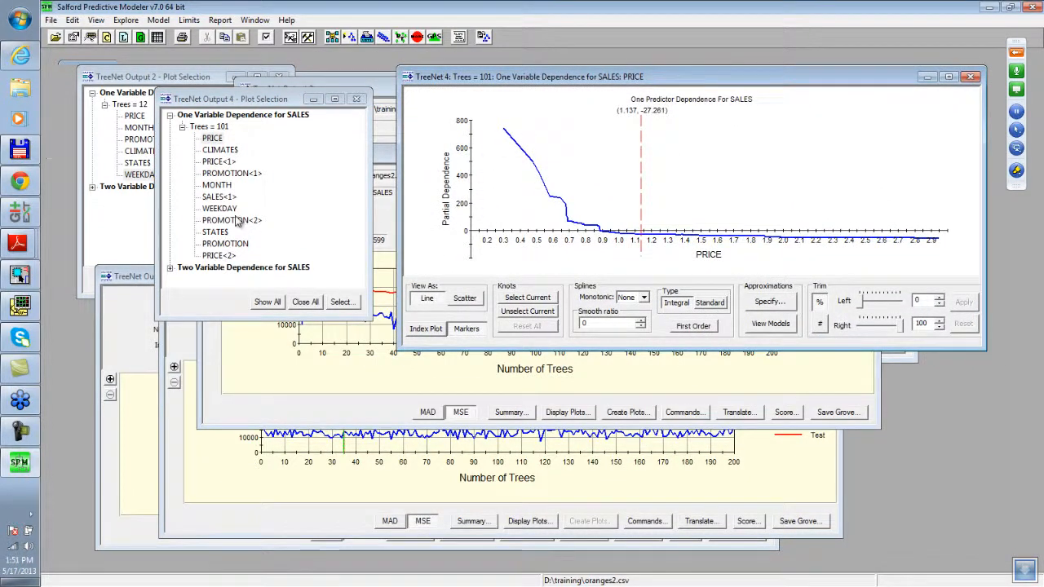
click(220, 162)
double_click(220, 163)
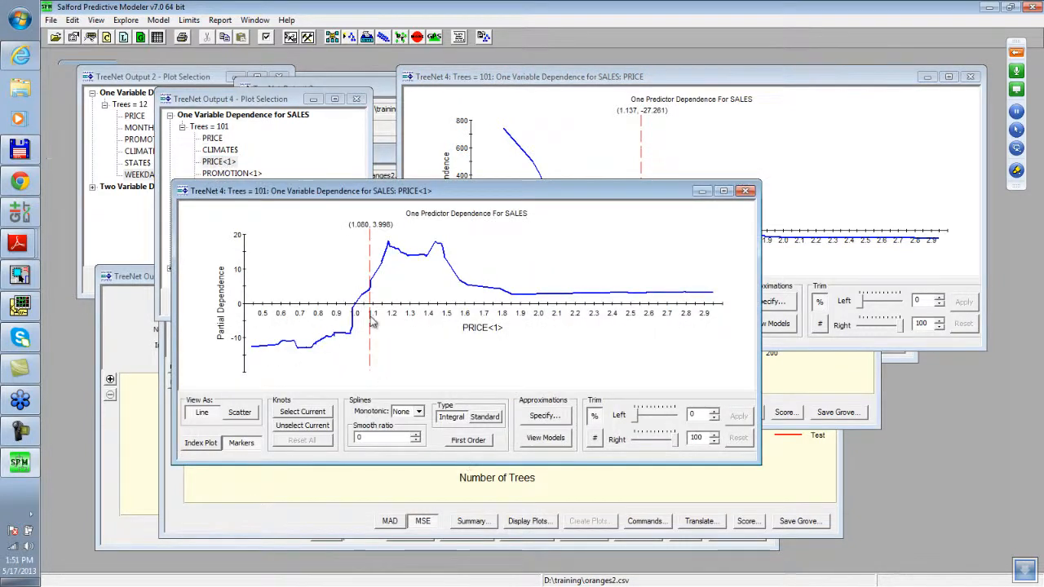
drag(454, 196, 684, 147)
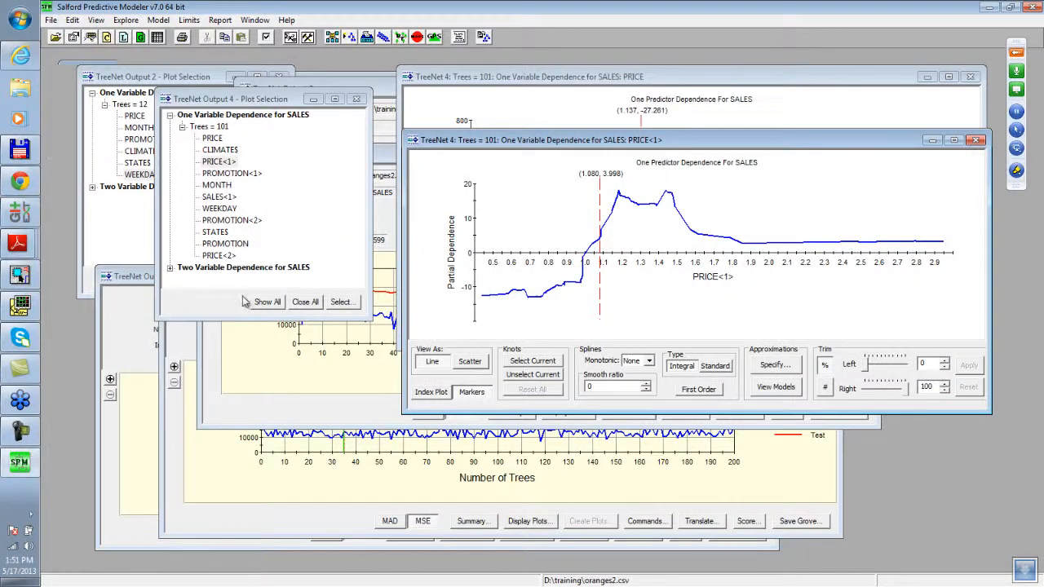
double_click(222, 256)
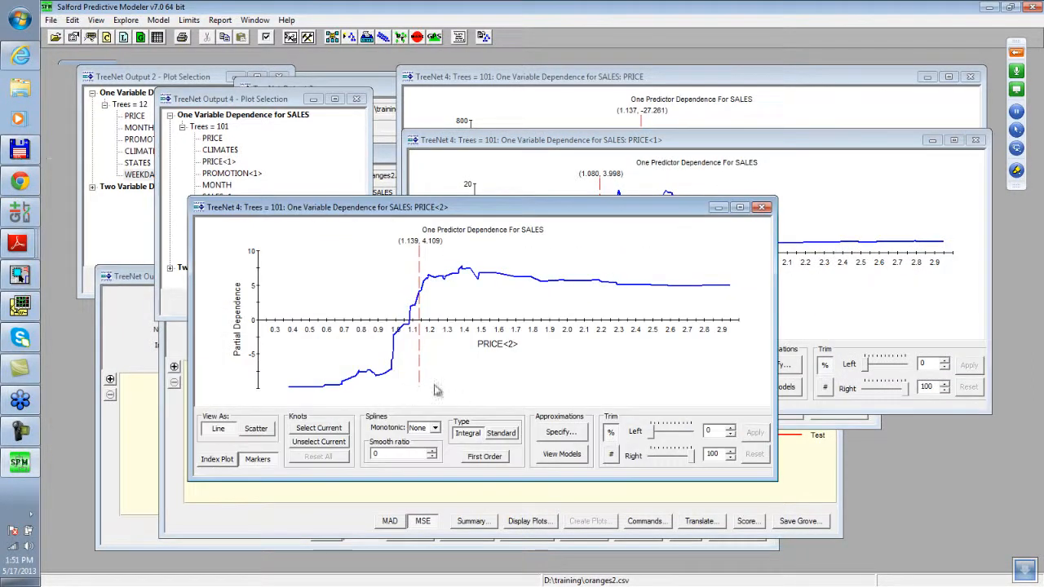
drag(461, 212, 667, 237)
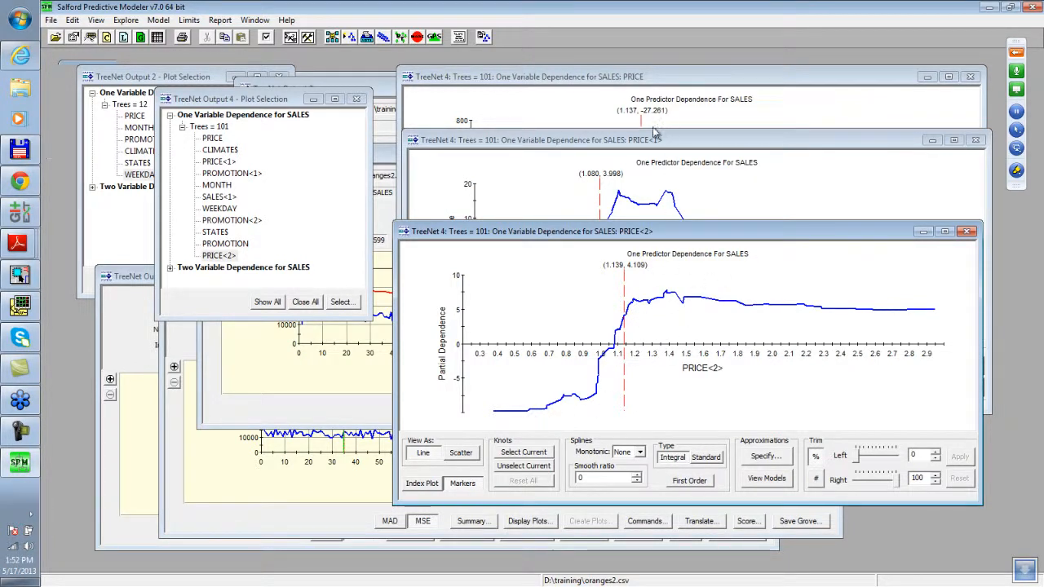
Step: Stack the PRICE<1> and PRICE<2> plots below the PRICE plot and inspect the PRICE curve at prices of about 1.0 and 0.48
drag(626, 237, 633, 356)
drag(656, 143, 660, 166)
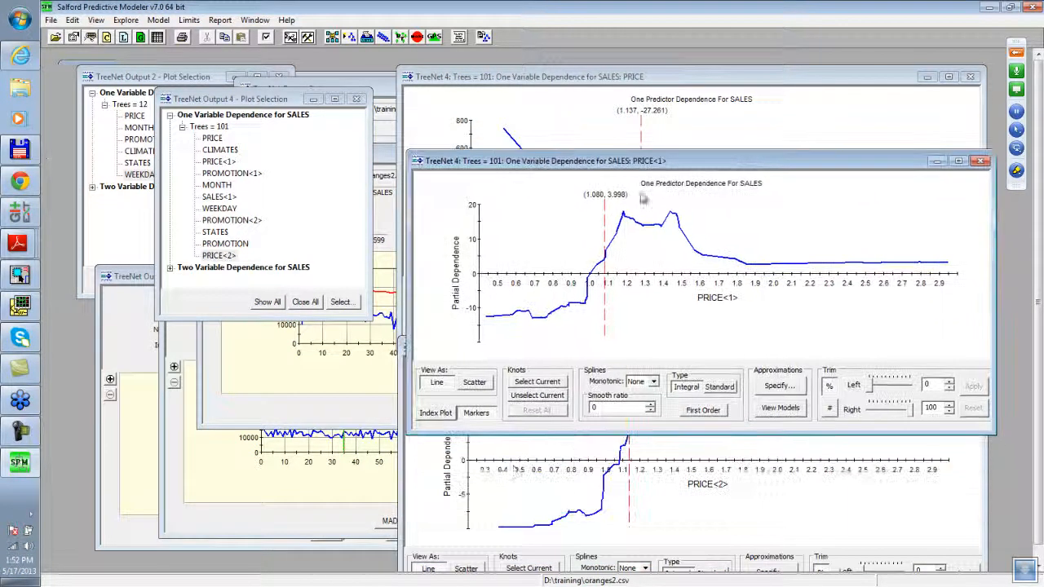
click(499, 489)
drag(571, 351, 574, 296)
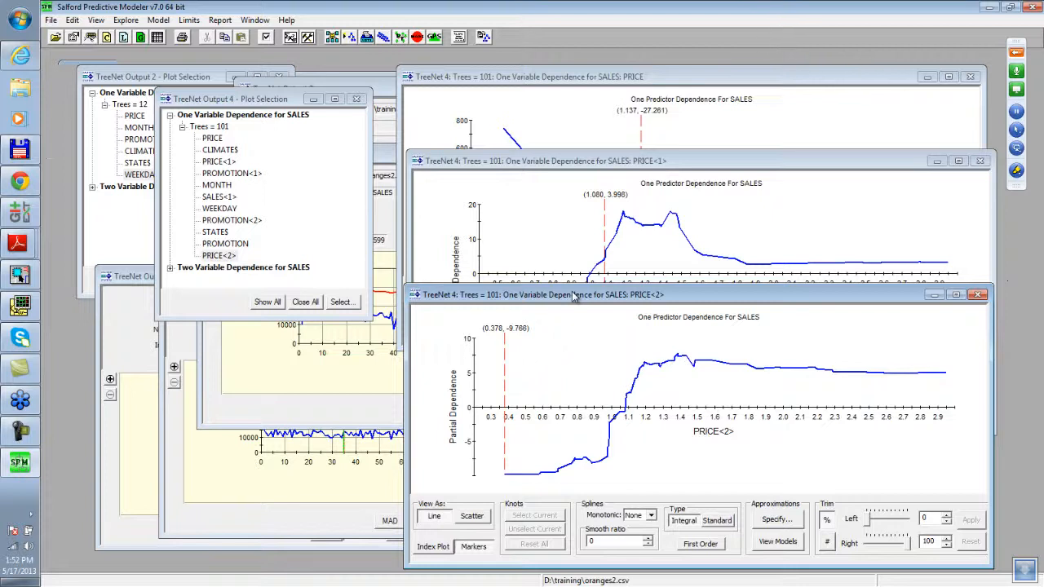
click(599, 94)
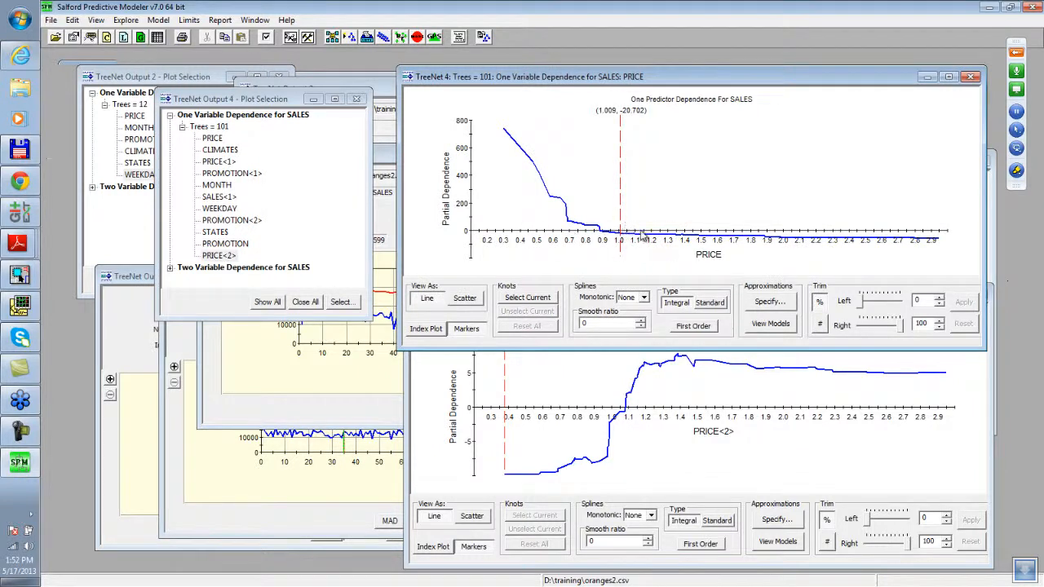
click(520, 232)
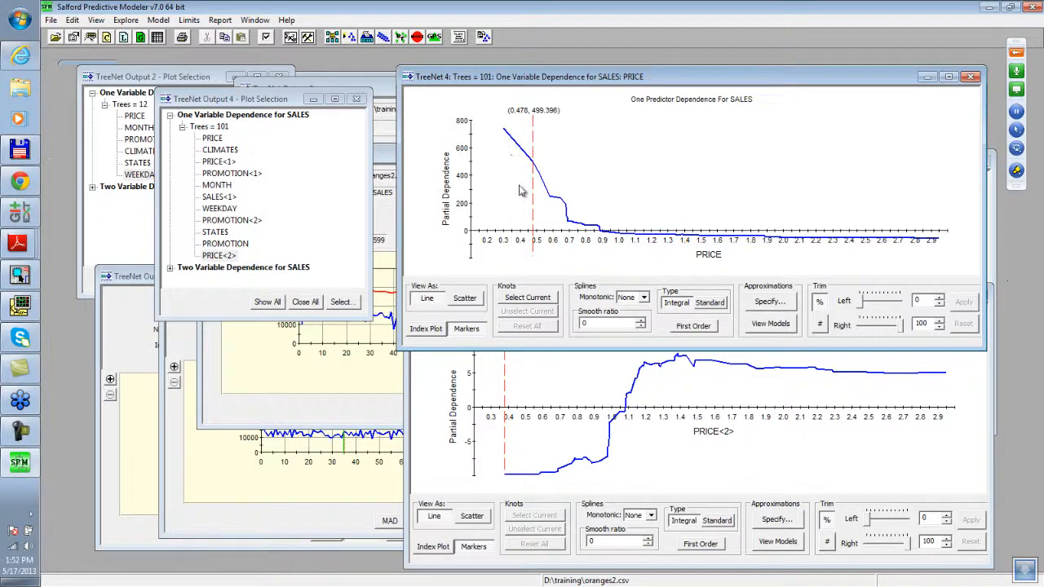
click(445, 408)
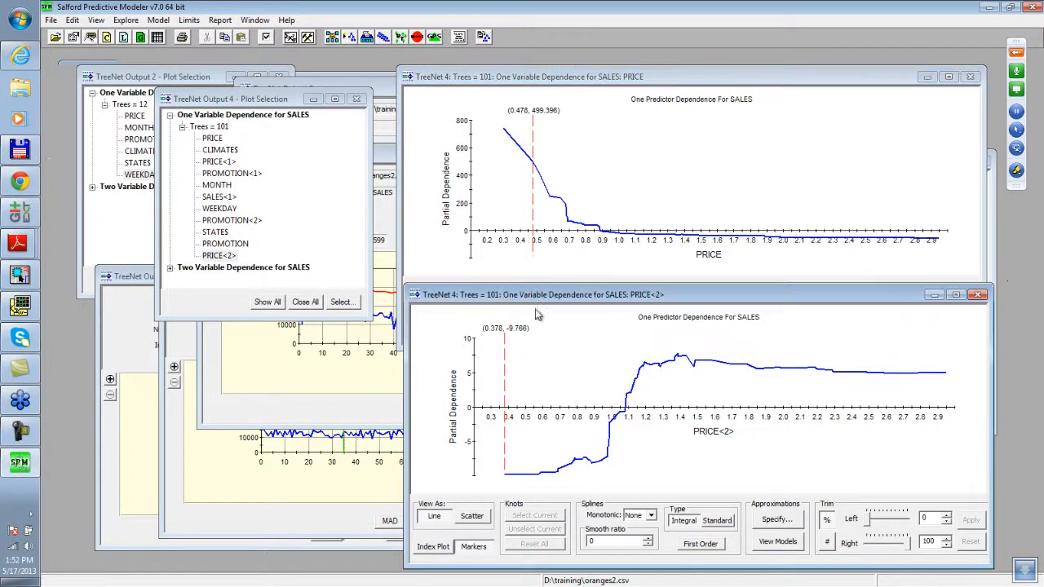
Step: Place the PRICE<2> plot beside the PRICE<1> plot and inspect both dependence curves at low lagged prices
drag(549, 295, 198, 213)
click(775, 365)
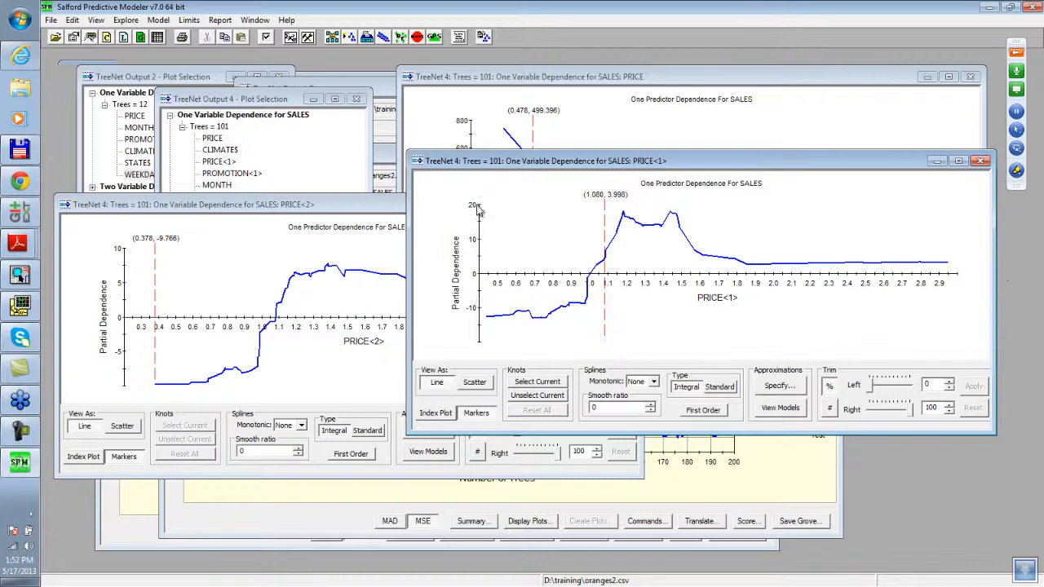
click(610, 279)
click(528, 281)
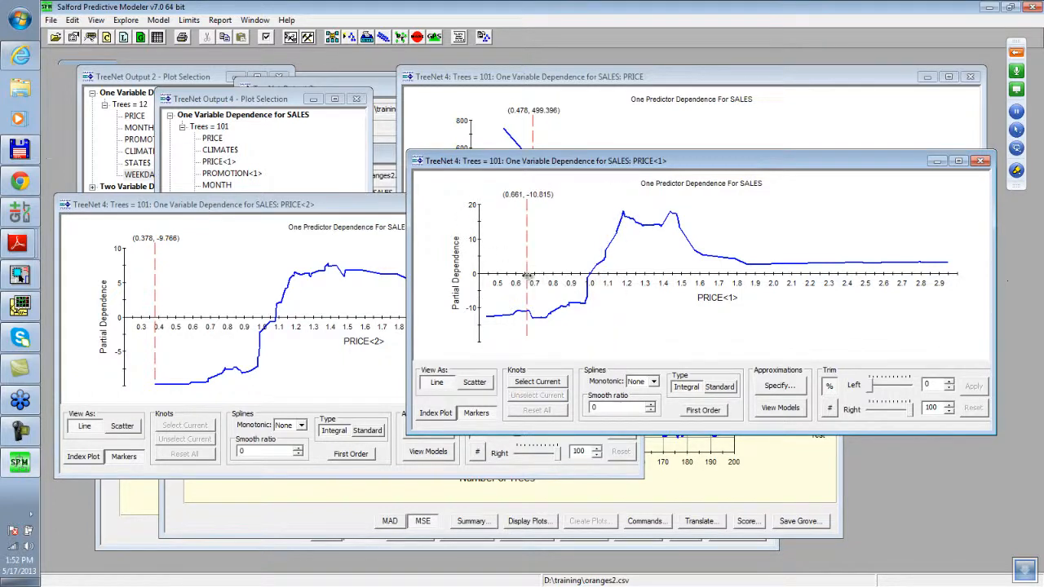
click(496, 282)
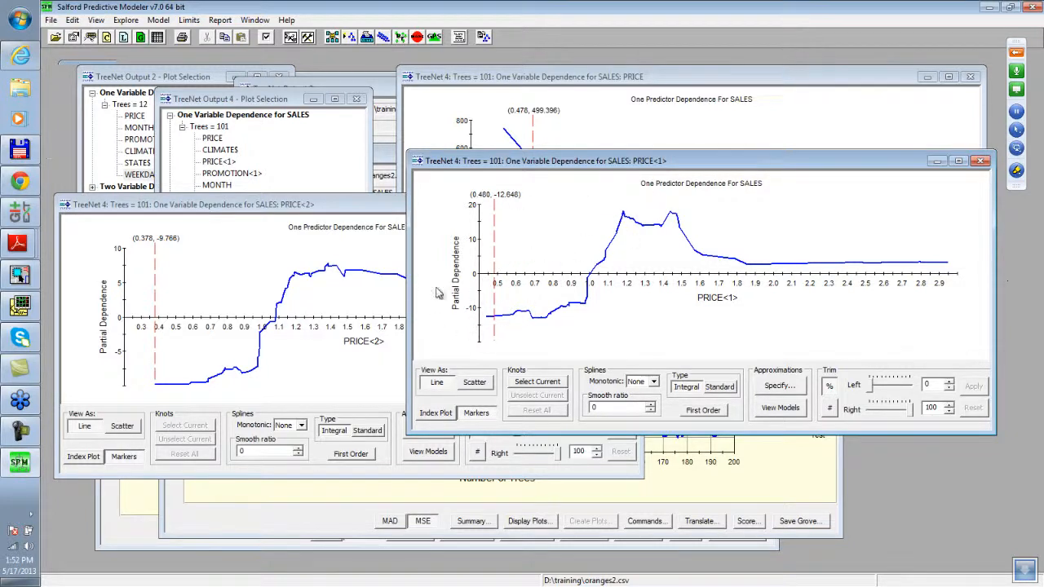
click(338, 219)
click(280, 323)
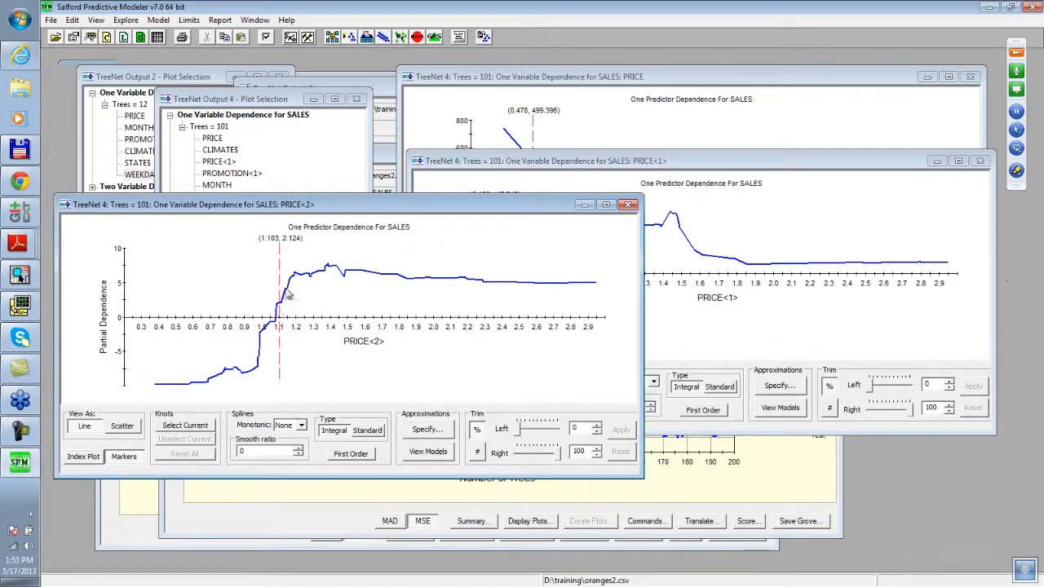
click(155, 336)
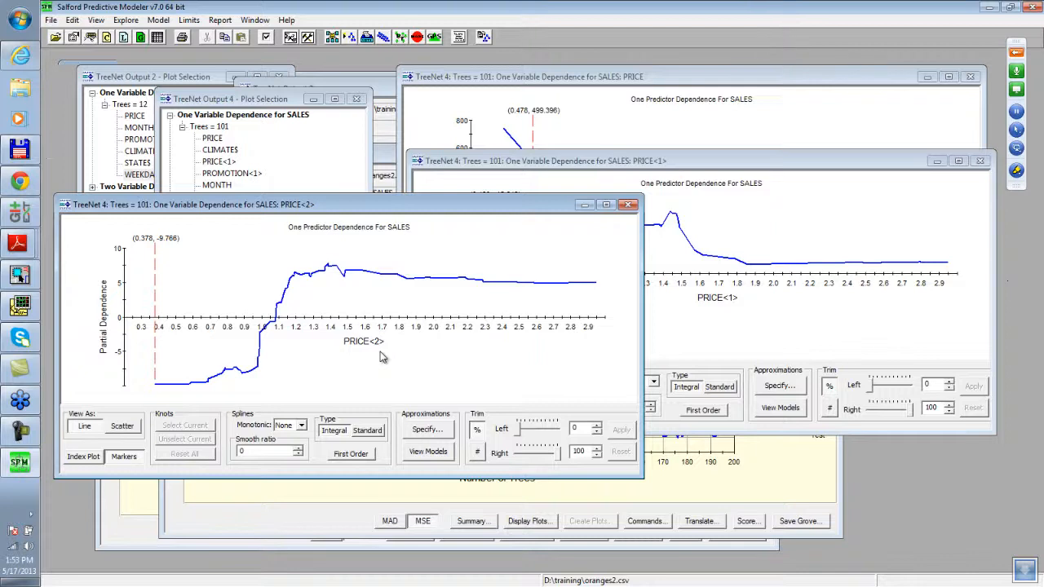
Step: Compare the PRICE plot once more with its lag plots, and close the PRICE, PRICE<1> and PRICE<2> plots
click(608, 89)
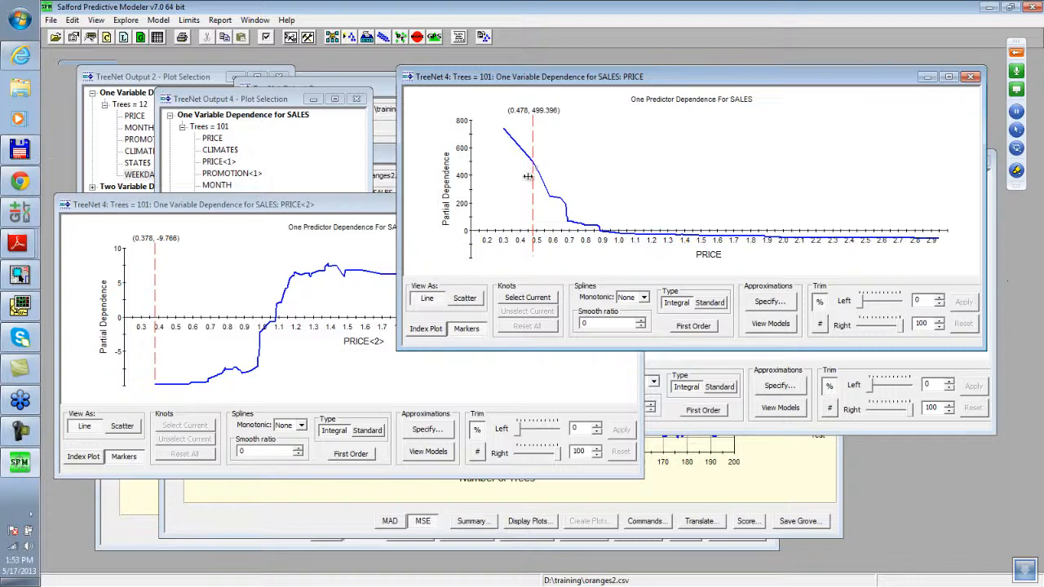
drag(498, 77, 605, 232)
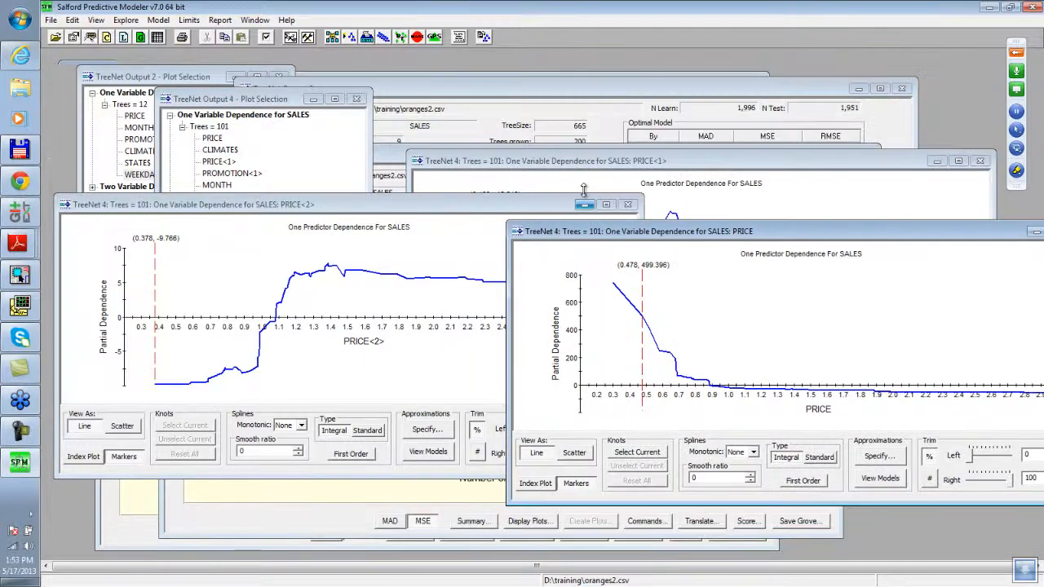
drag(618, 167, 601, 116)
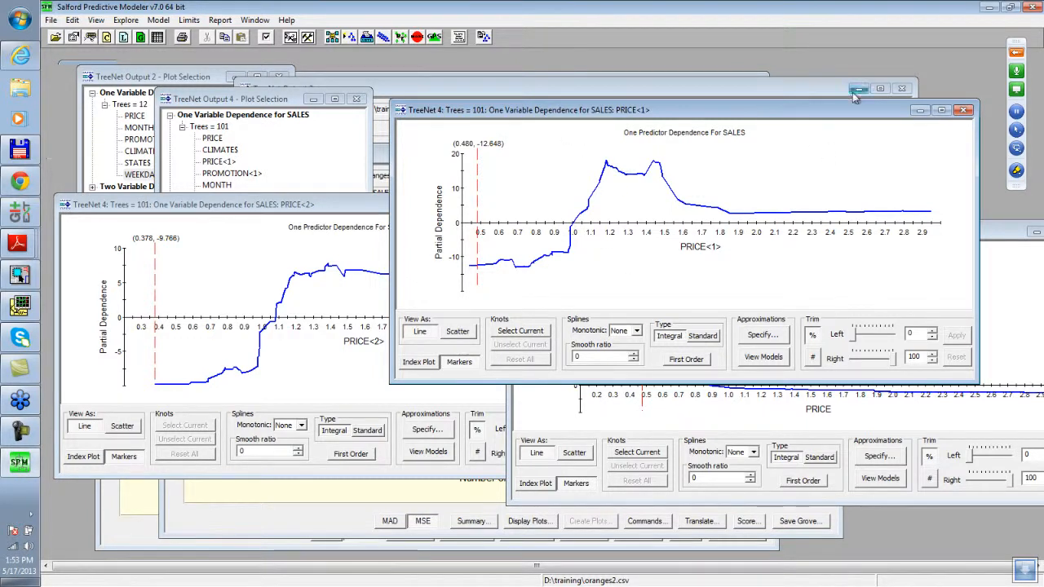
click(962, 111)
click(629, 204)
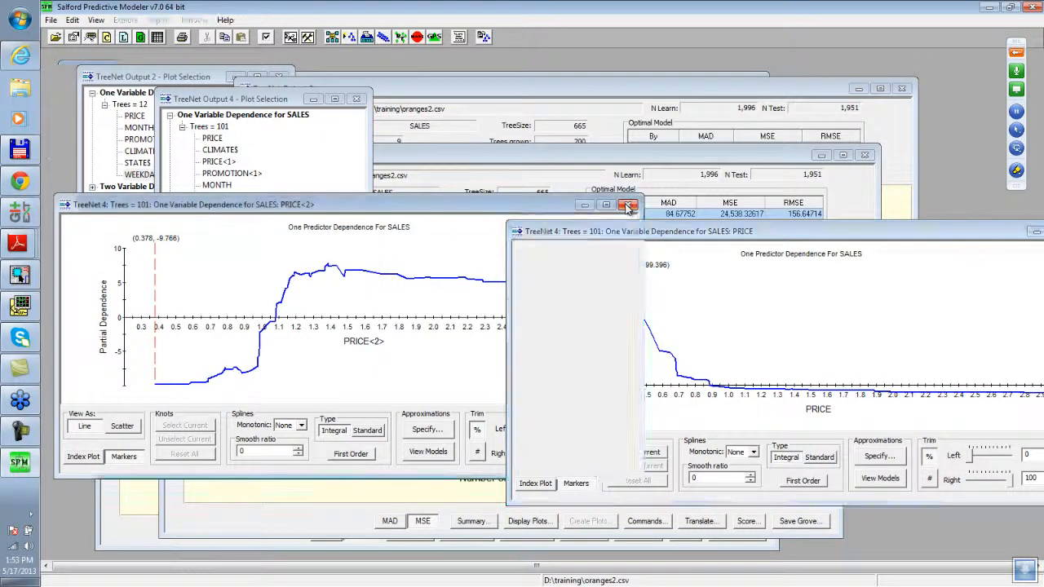
drag(702, 237, 393, 186)
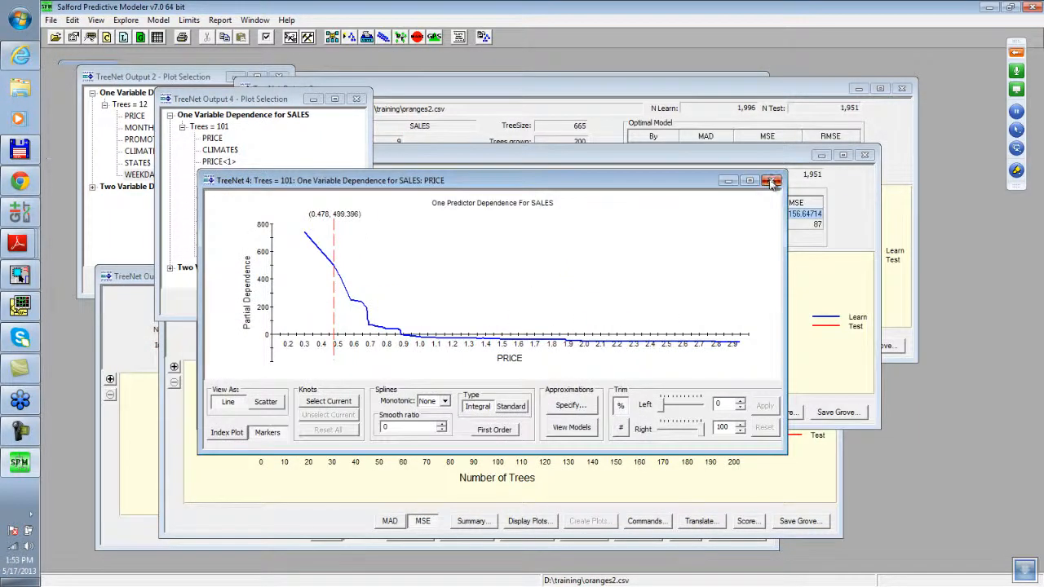
click(773, 182)
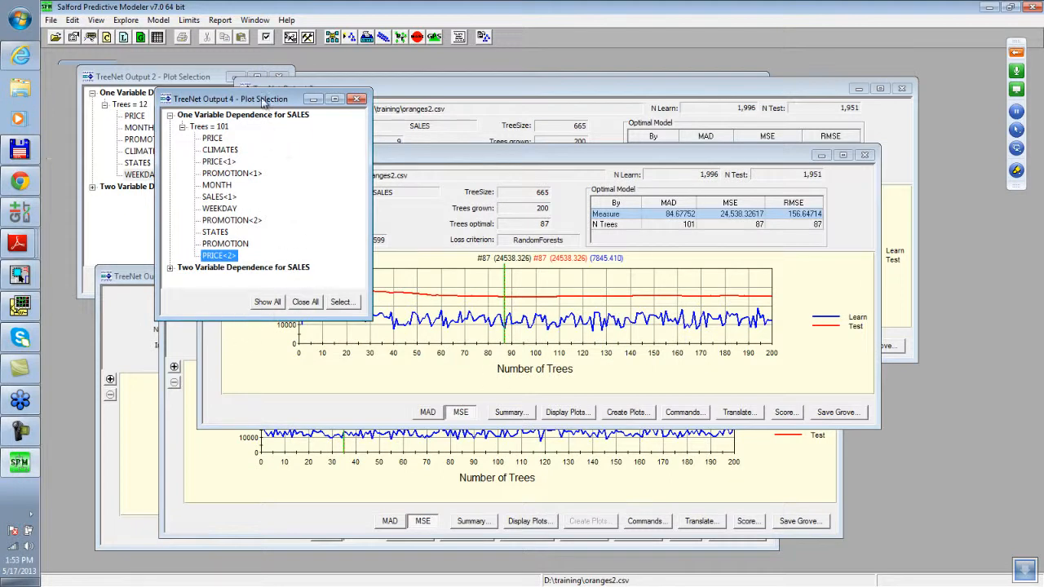
Step: Close the plot selection windows of TreeNet Output 4 and TreeNet Output 2, leaving the TreeNet Output 4 results in front
drag(261, 98, 267, 263)
click(381, 210)
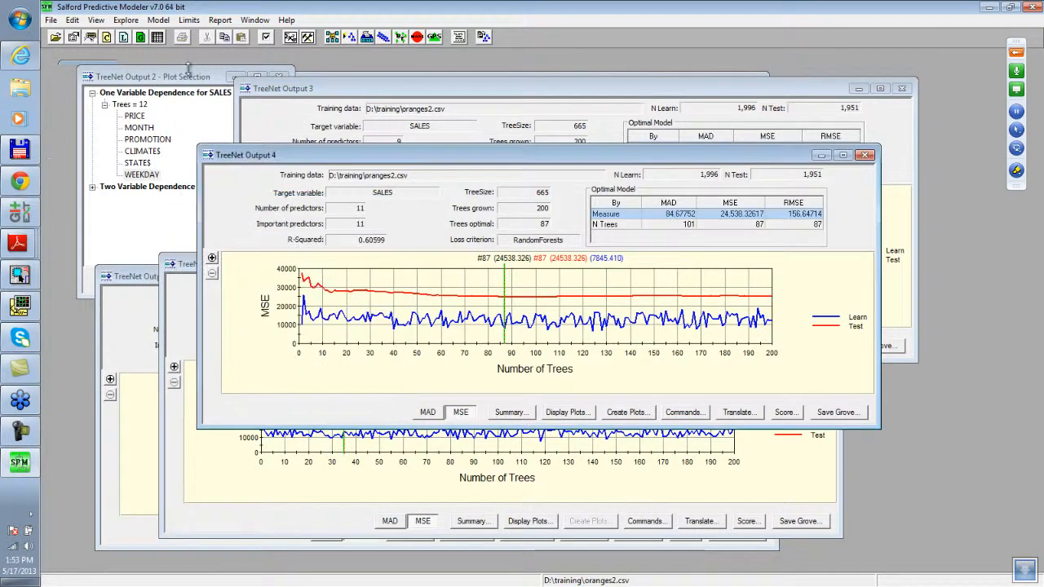
click(200, 80)
click(279, 76)
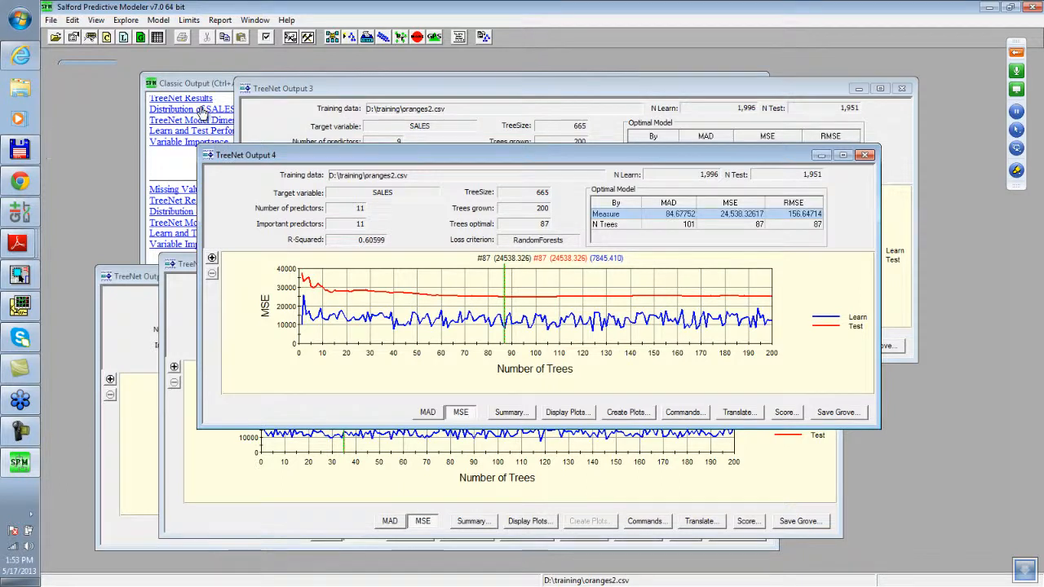
drag(437, 155, 439, 121)
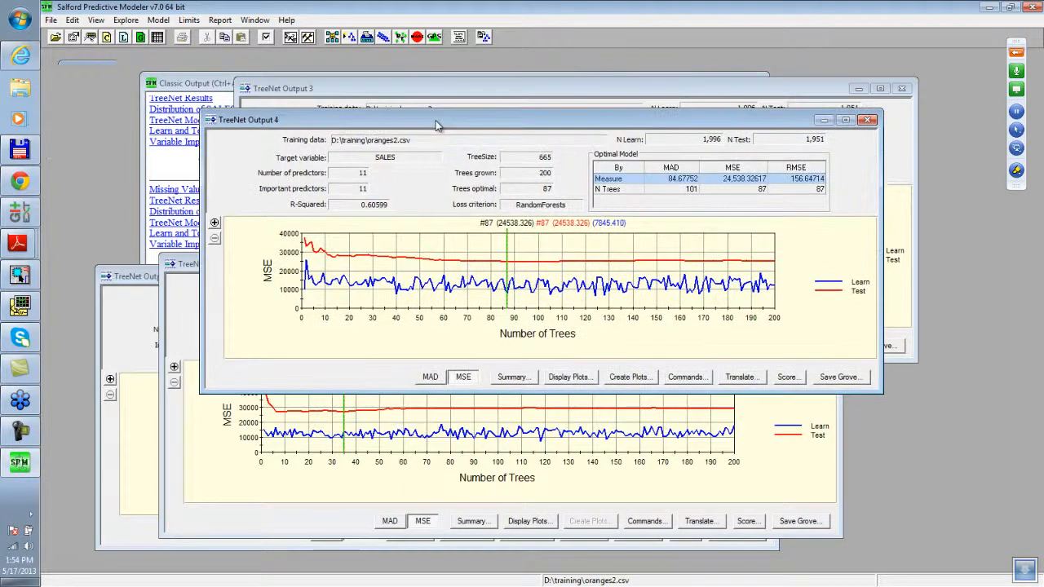
Step: Review the lag values for SALES, PROMOTION and PRICE in the model setup, and close it without changes
click(332, 36)
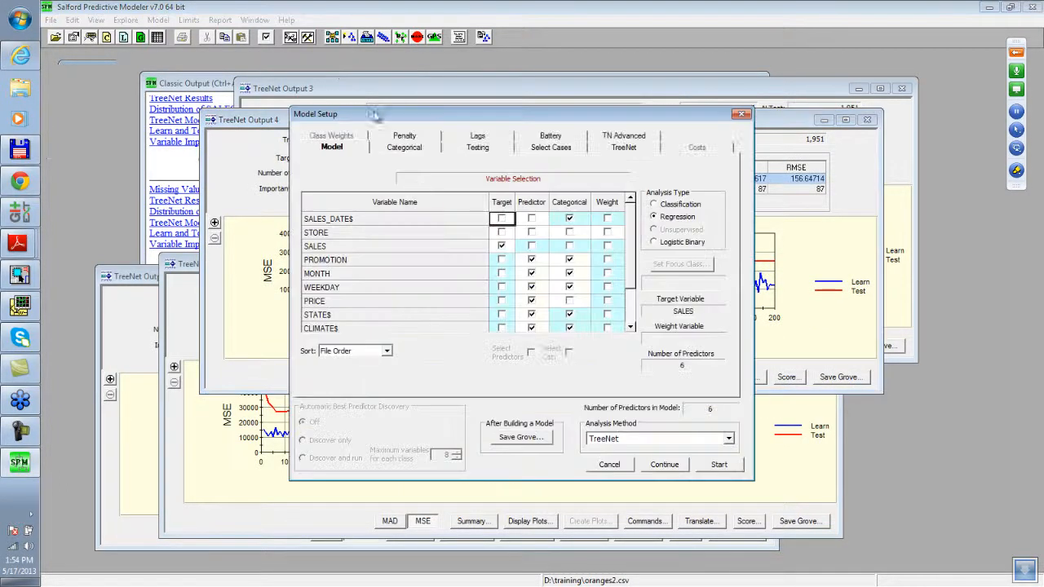
click(478, 147)
click(477, 135)
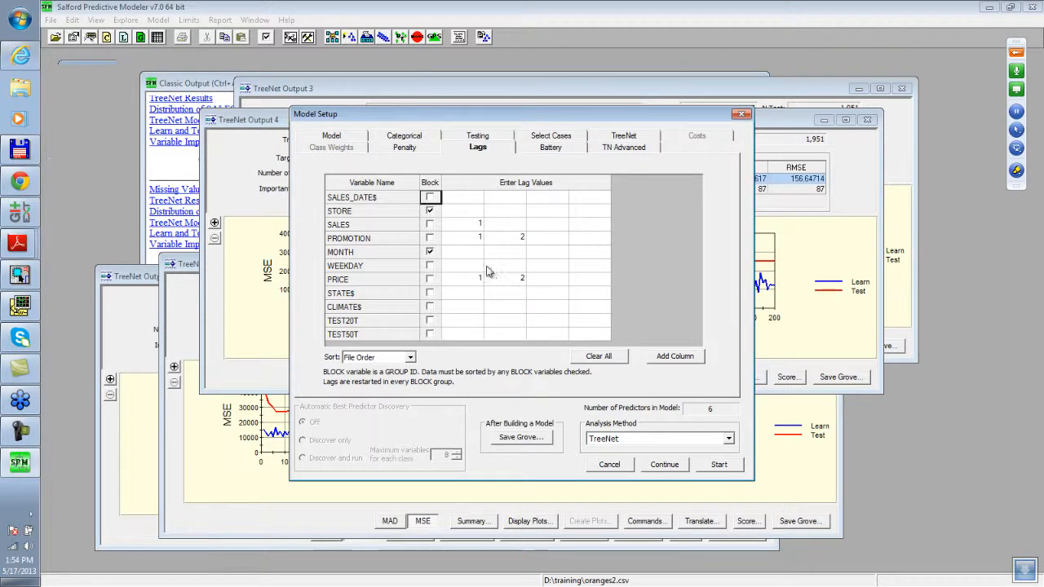
click(741, 114)
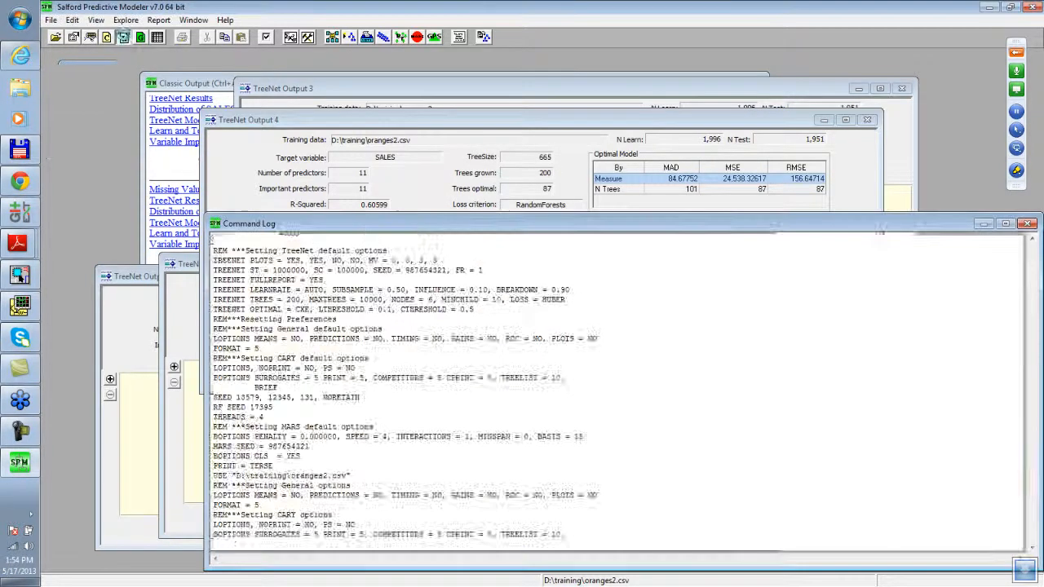
Step: Open the command log and examine the KEEP statement listing the lagged predictors of the last TreeNet model
click(123, 37)
drag(441, 226, 356, 131)
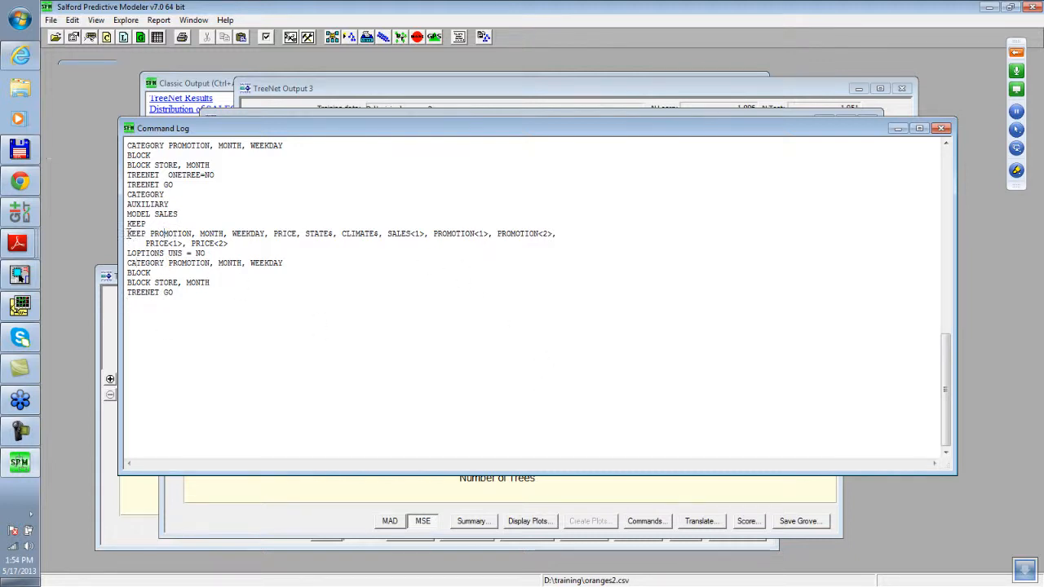
drag(128, 233, 233, 247)
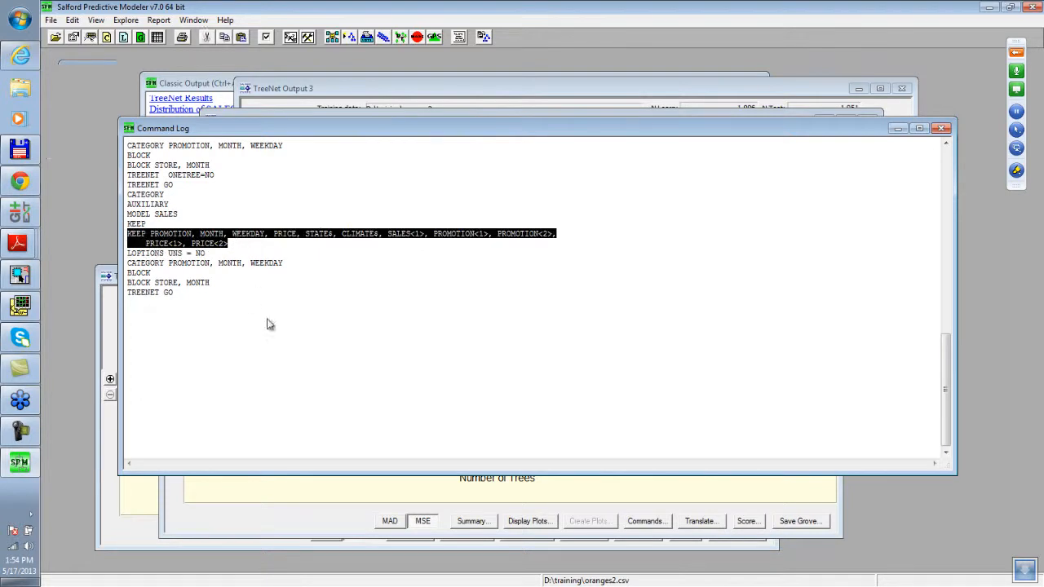
click(266, 233)
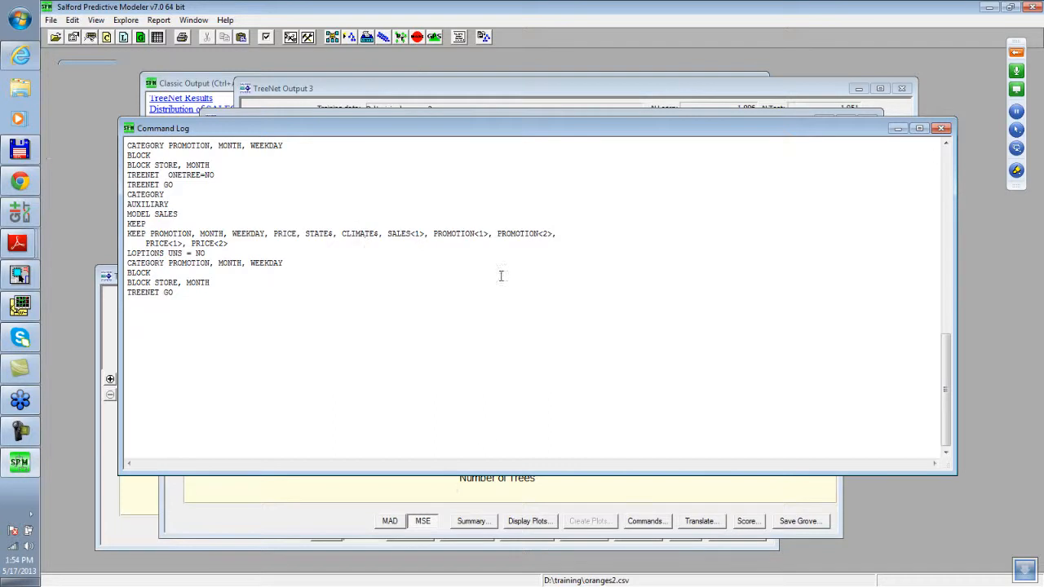
click(398, 234)
Step: Copy the complete two-line KEEP statement from the command log into a new notepad
triple_click(130, 235)
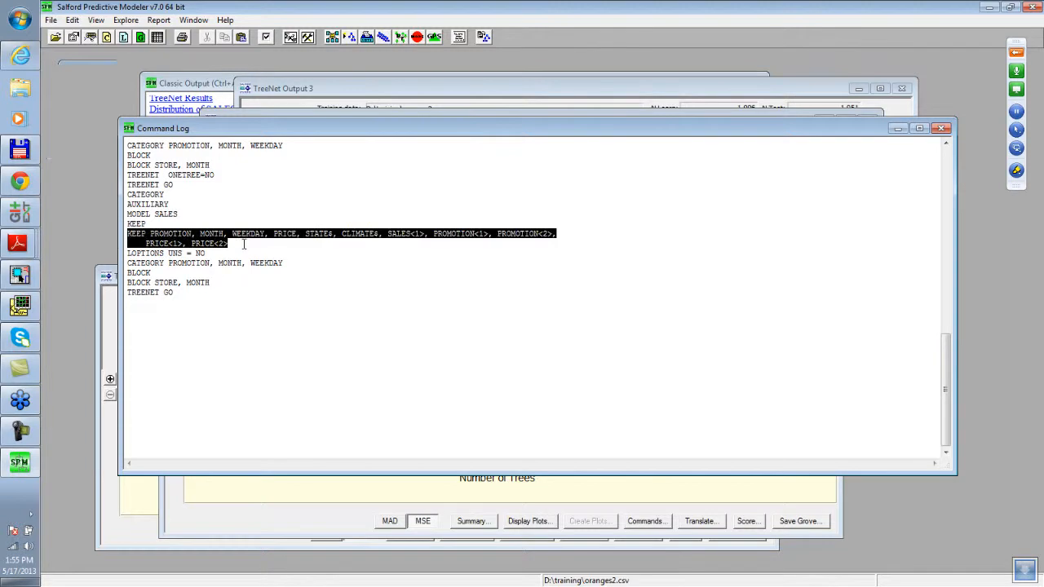
right_click(195, 240)
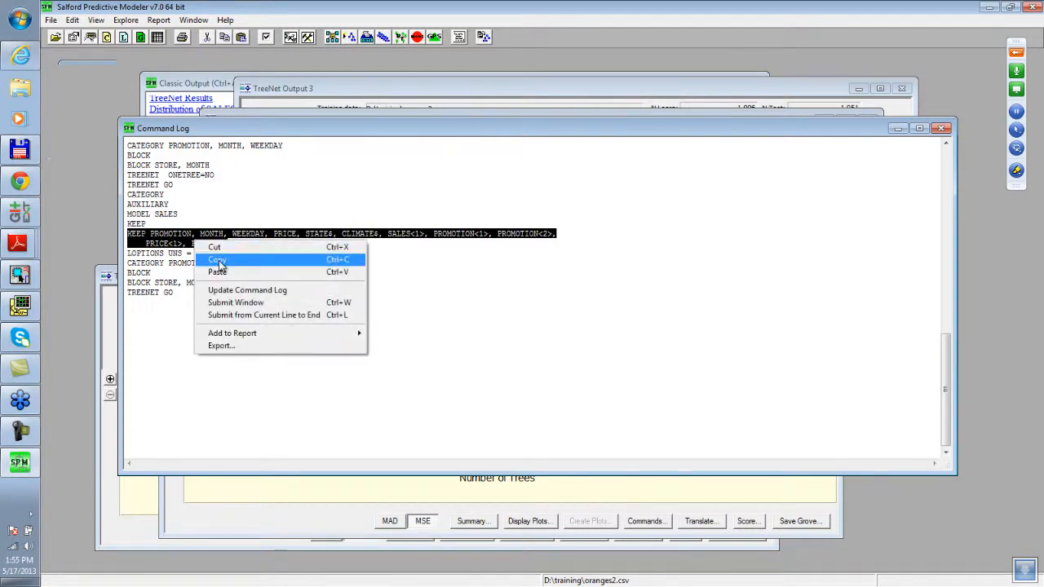
click(217, 259)
click(51, 20)
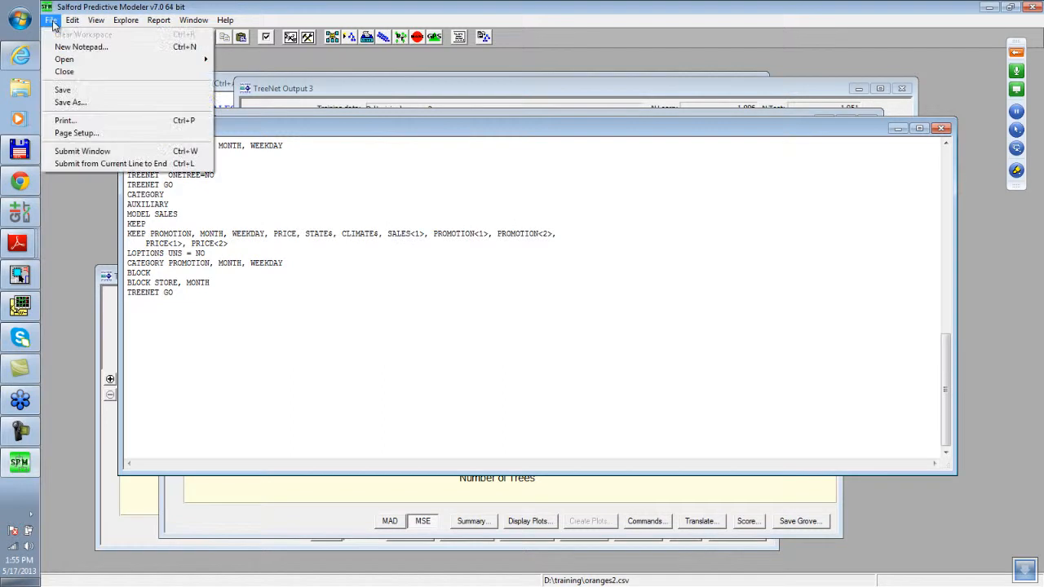
click(81, 46)
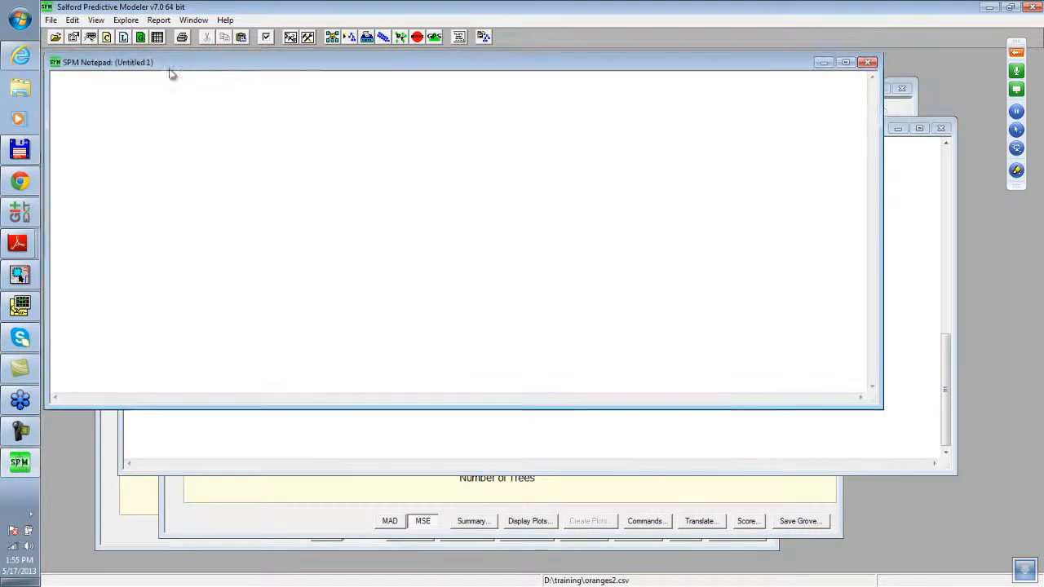
right_click(171, 236)
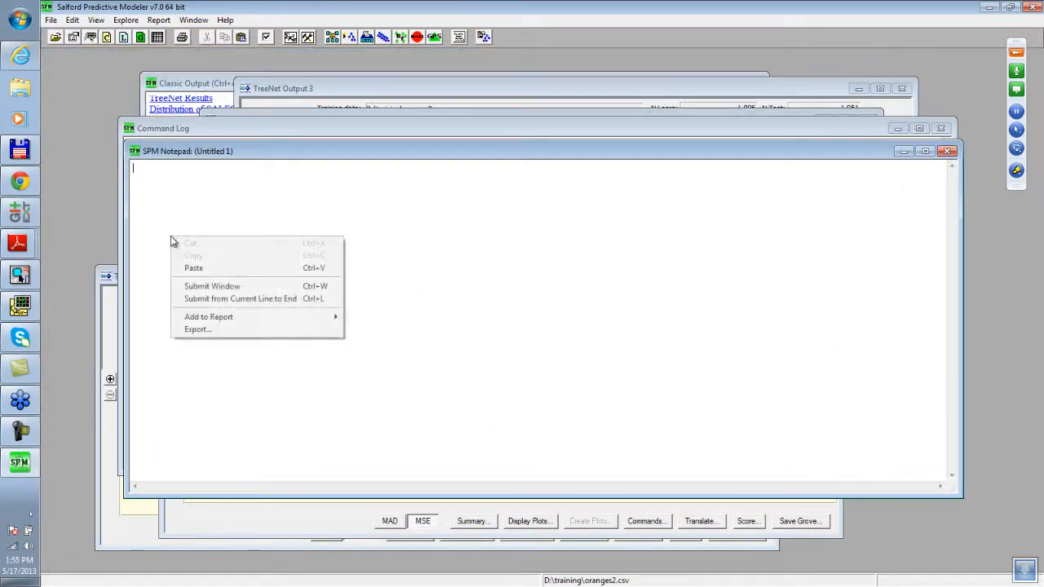
click(199, 270)
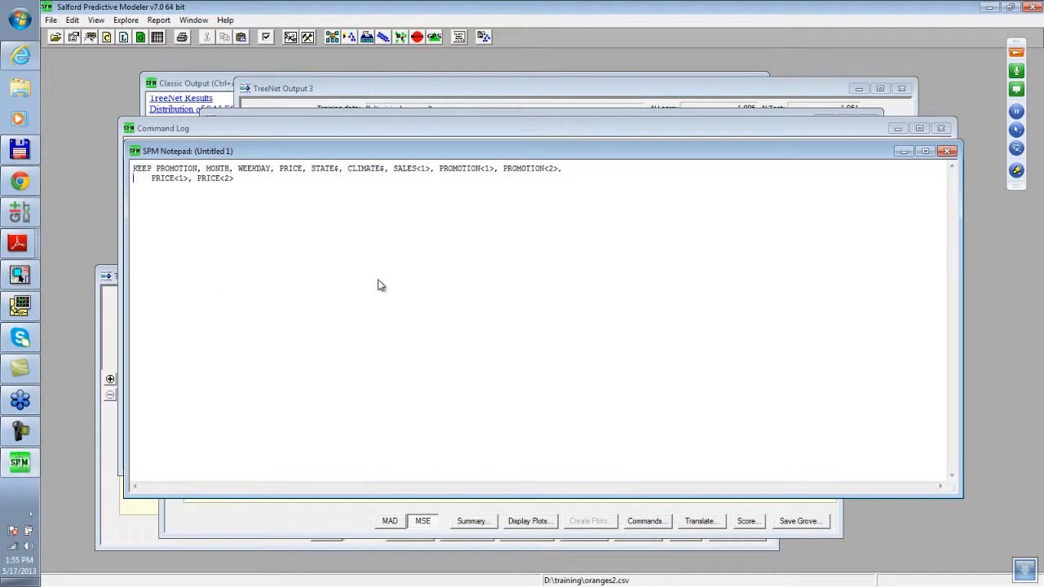
key(Right)
key(Right)
key(Right)
key(Right)
key(Right)
key(Right)
key(Right)
key(Right)
key(Right)
key(Right)
key(Right)
key(Right)
key(Right)
key(Right)
key(Right)
key(Right)
key(Right)
key(Right)
key(Right)
key(Right)
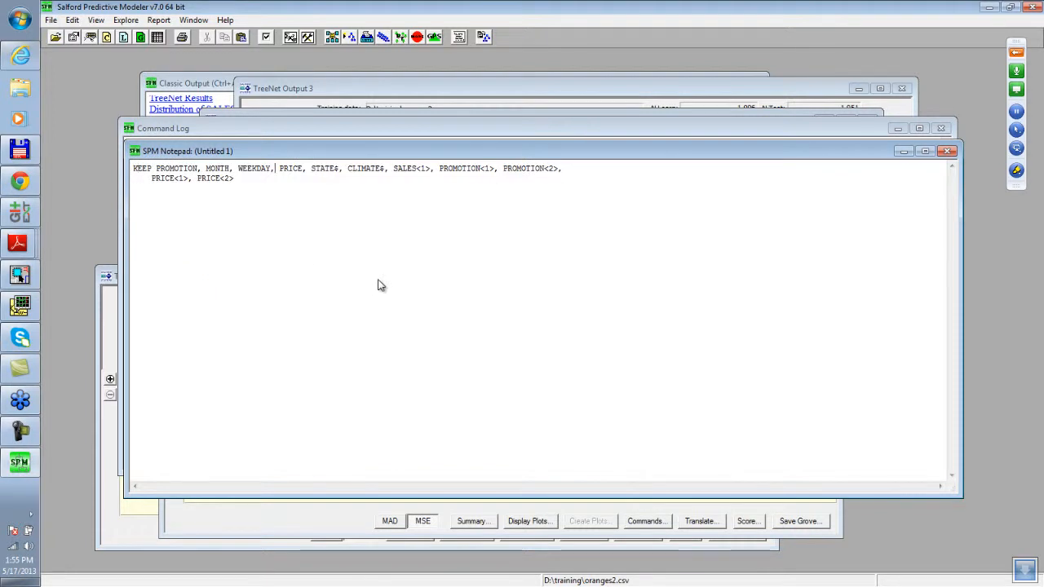
key(Right)
key(Right)
key(Right)
key(Right)
key(Right)
key(Right)
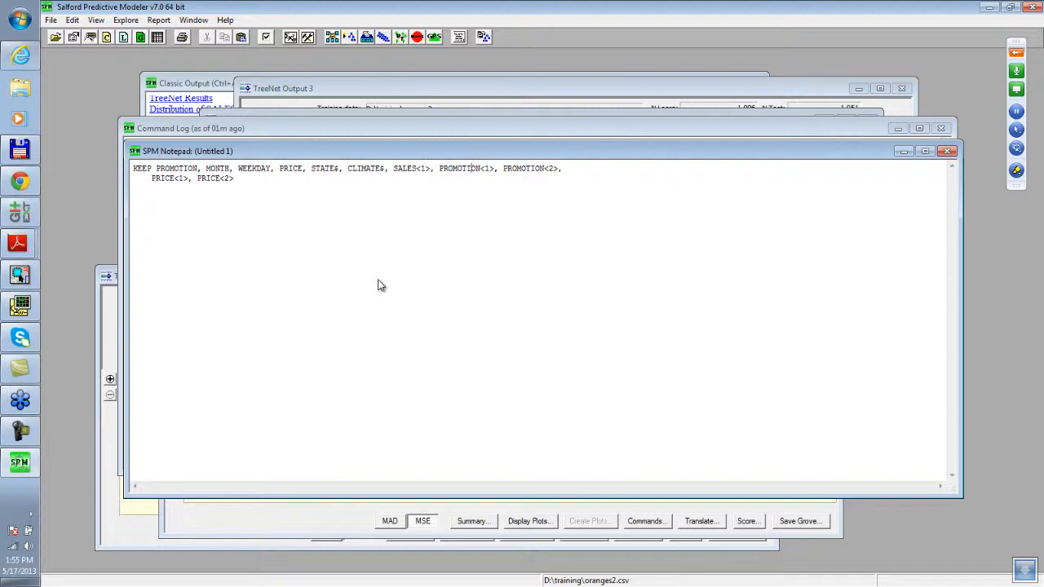
key(Left)
key(Left)
key(Left)
key(Left)
key(Left)
key(Left)
key(Left)
key(Left)
key(Left)
key(Left)
click(525, 170)
Step: Add the lag notation <0> after PROMOTION in the notepad's KEEP statement
click(198, 171)
text(<>)
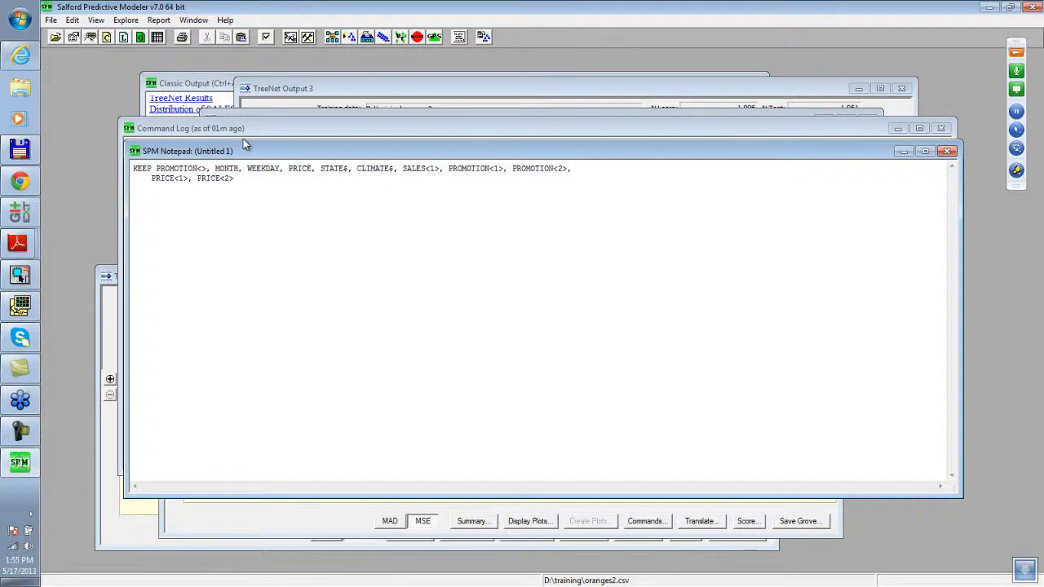
text(0)
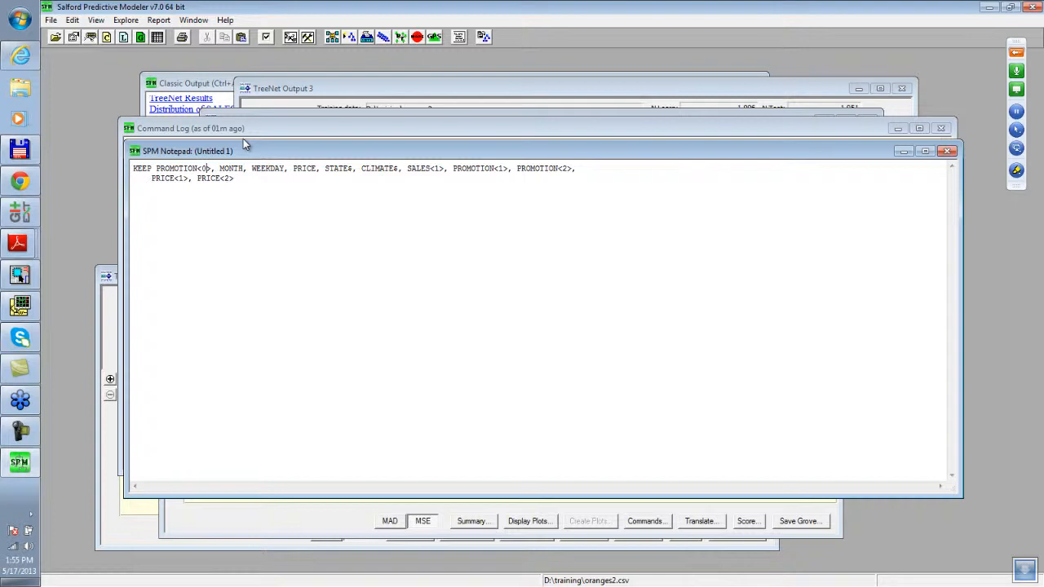
Step: Extend PROMOTION's lag notation to <0,2> and delete the separate PROMOTION<1> and PROMOTION<2> terms, joining the KEEP statement into one line
text(,2)
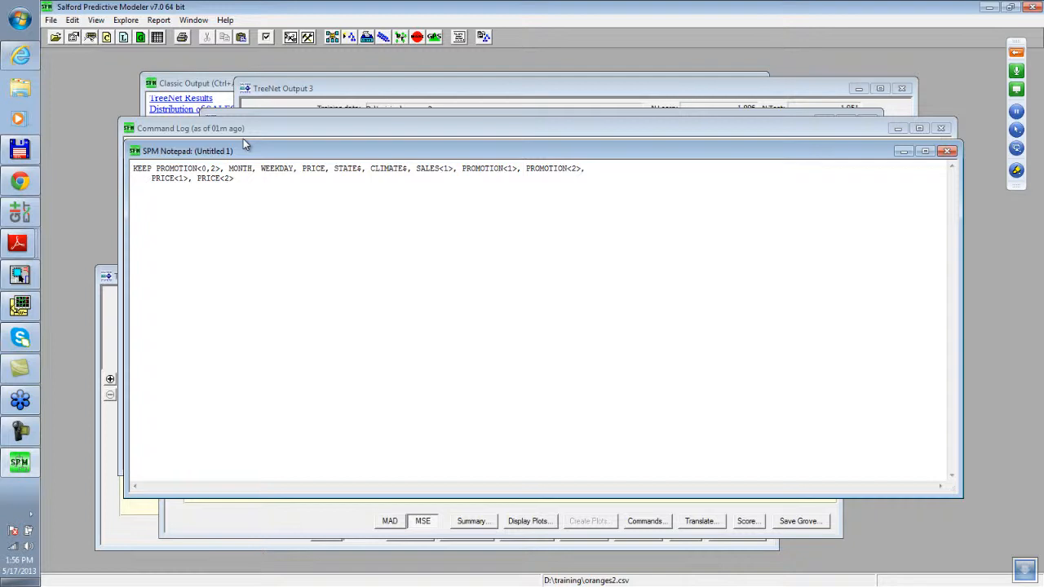
key(End)
key(BackSpace)
key(BackSpace)
key(BackSpace)
key(BackSpace)
key(BackSpace)
key(BackSpace)
key(BackSpace)
key(BackSpace)
key(BackSpace)
key(BackSpace)
key(BackSpace)
key(BackSpace)
key(BackSpace)
key(BackSpace)
key(BackSpace)
key(BackSpace)
key(BackSpace)
key(BackSpace)
key(BackSpace)
key(BackSpace)
key(BackSpace)
key(BackSpace)
key(BackSpace)
key(BackSpace)
key(BackSpace)
key(BackSpace)
key(BackSpace)
key(BackSpace)
key(Delete)
key(Delete)
key(Delete)
key(Delete)
key(Delete)
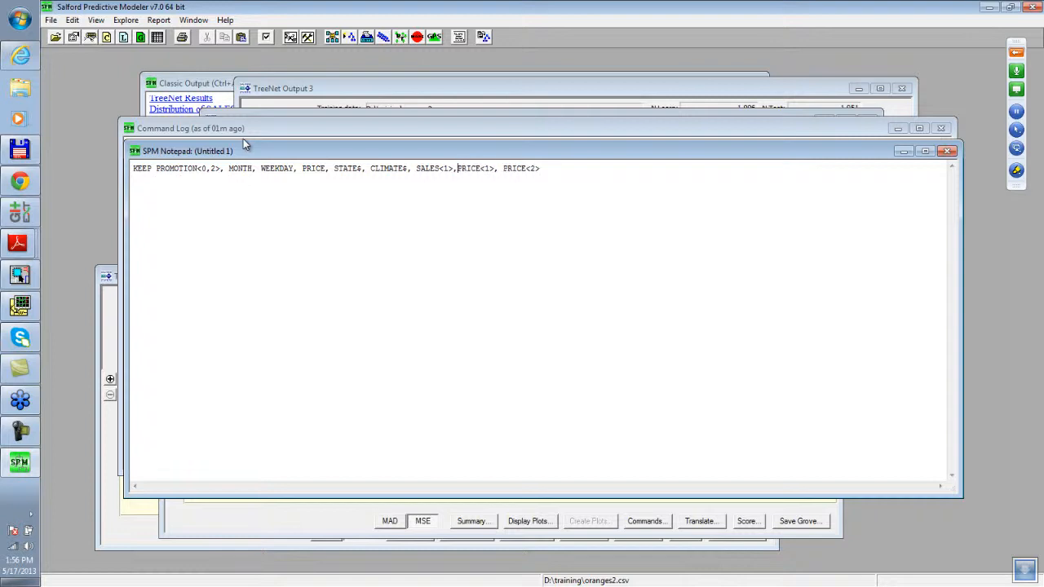
Step: Add the lag notation <0,2> after the unlagged PRICE in the notepad's KEEP statement
key(Right)
key(Right)
key(Left)
key(Left)
key(Left)
key(Left)
key(Left)
key(Left)
key(Left)
key(Left)
key(Left)
key(Left)
key(Left)
key(Left)
key(Left)
key(Left)
key(Left)
key(Left)
key(Left)
key(Left)
key(Left)
key(Left)
text(<>)
key(Left)
text(0,2)
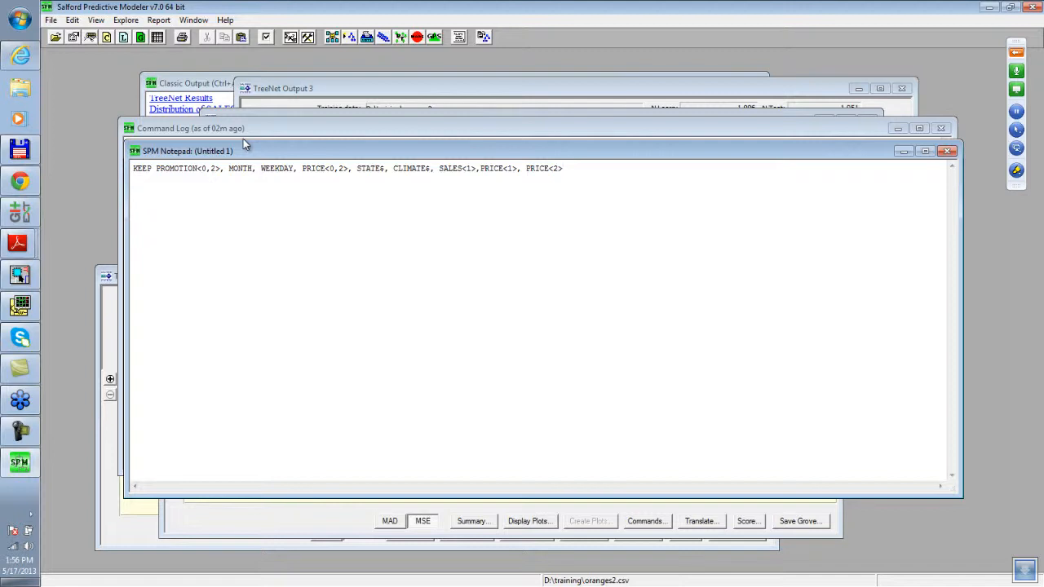
Step: Delete the separate PRICE<1> and PRICE<2> terms so the KEEP statement ends with SALES<1>
key(BackSpace)
key(BackSpace)
key(BackSpace)
key(BackSpace)
key(BackSpace)
key(BackSpace)
key(BackSpace)
key(BackSpace)
key(BackSpace)
key(BackSpace)
key(BackSpace)
key(BackSpace)
key(BackSpace)
key(BackSpace)
key(BackSpace)
key(BackSpace)
key(BackSpace)
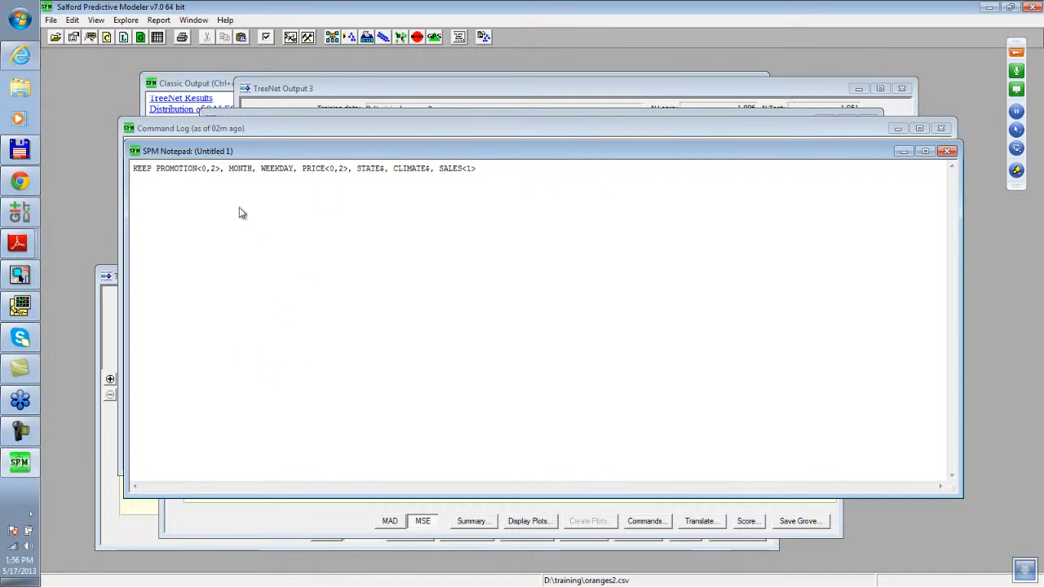
Step: Temporarily reduce PRICE's lag notation to <2>, and restore it to <0,2>
click(330, 168)
key(Delete)
key(Delete)
key(Right)
key(Right)
key(Right)
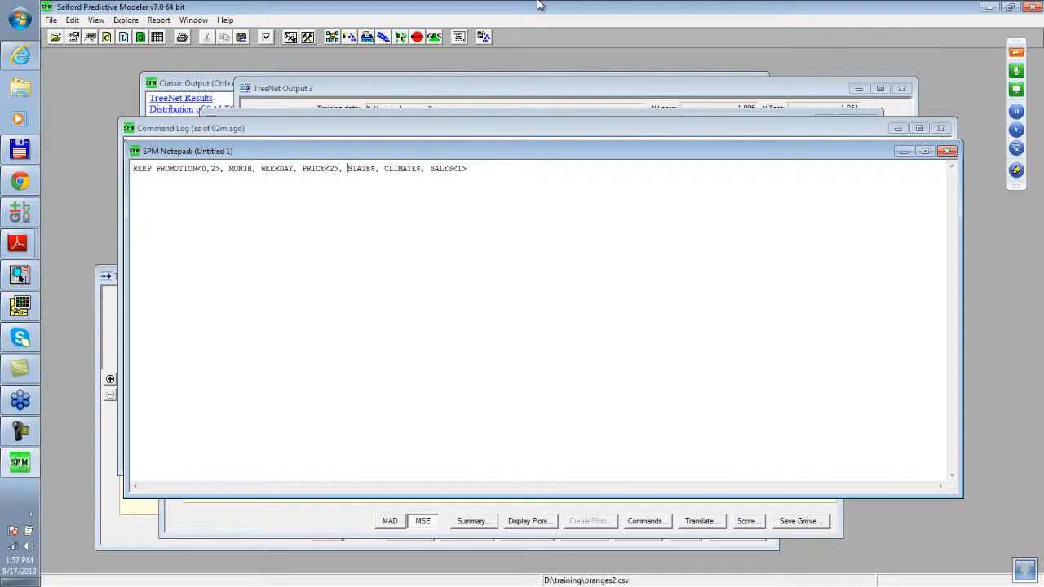
text(0,)
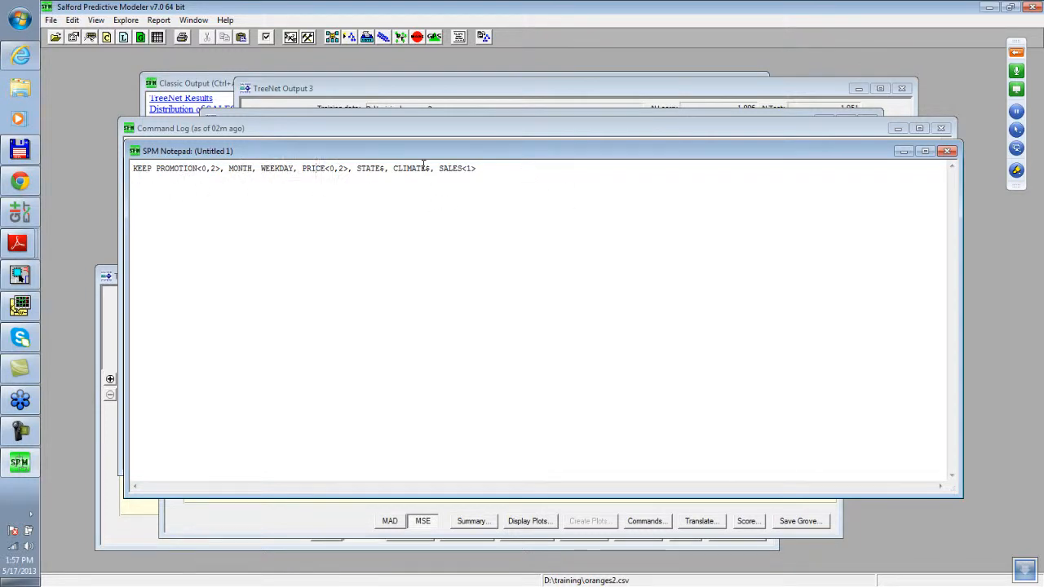
Step: Try submitting the notepad's KEEP statement with the comma-separated lag notation
click(50, 20)
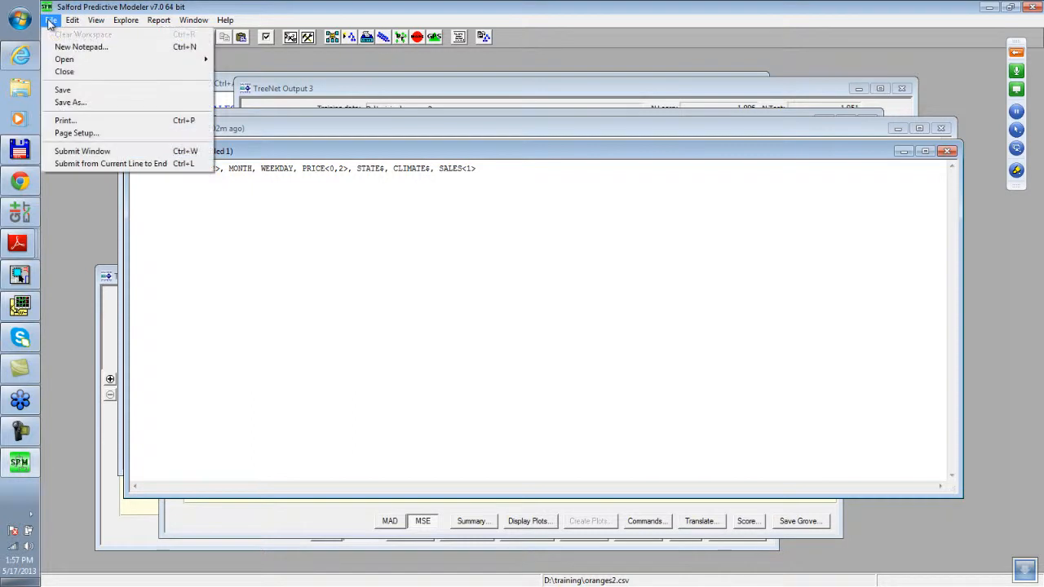
click(86, 152)
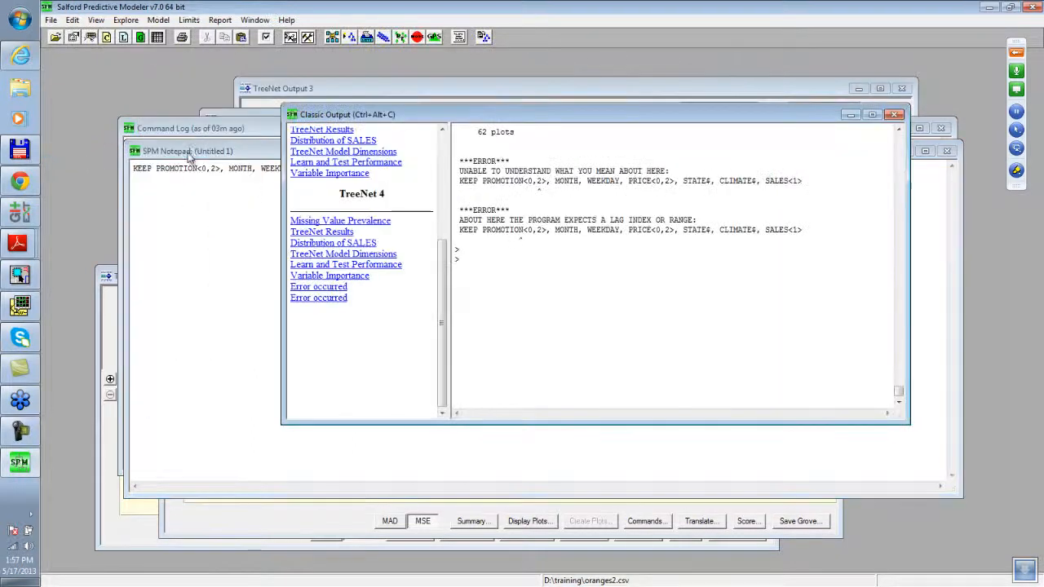
Step: Change the lag notation of both PROMOTION and PRICE to the range <0-2>, and submit the notepad's KEEP statement
click(214, 173)
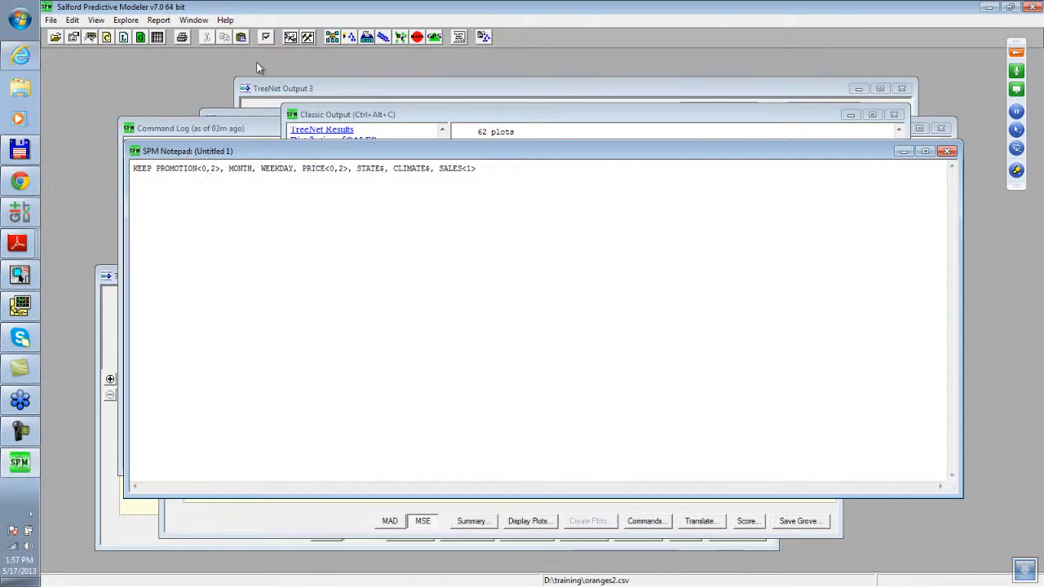
key(Delete)
text(-)
key(Right)
key(Right)
key(Right)
key(Right)
key(Right)
key(Right)
key(Right)
key(Right)
key(Right)
key(Right)
key(Right)
key(Right)
key(Right)
key(Right)
key(Right)
key(Right)
key(Right)
key(Right)
key(Delete)
text(-)
click(51, 20)
click(81, 151)
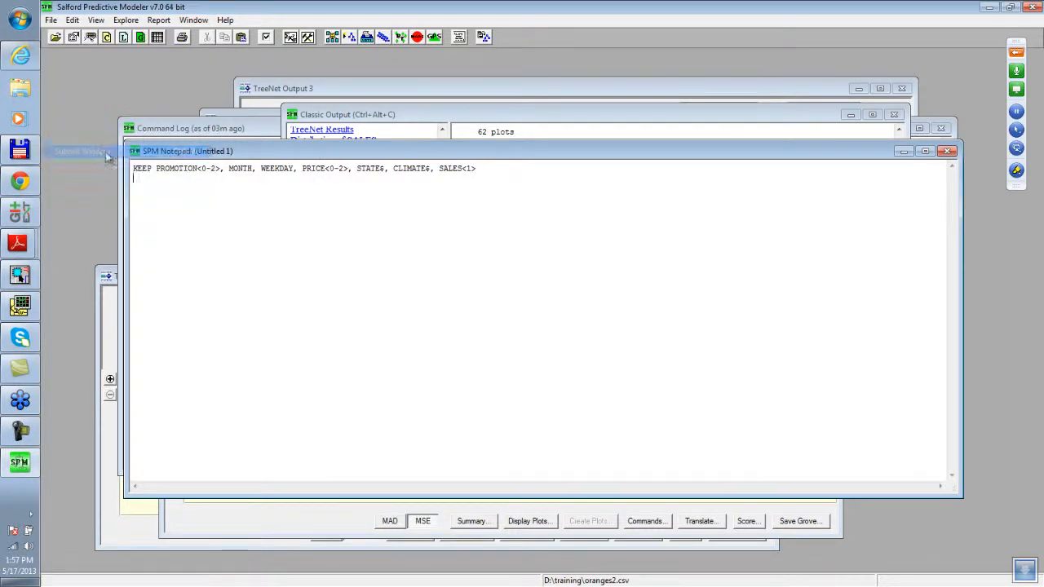
Step: Build a new TreeNet model by running the command treenet go in the Classic Output
click(394, 115)
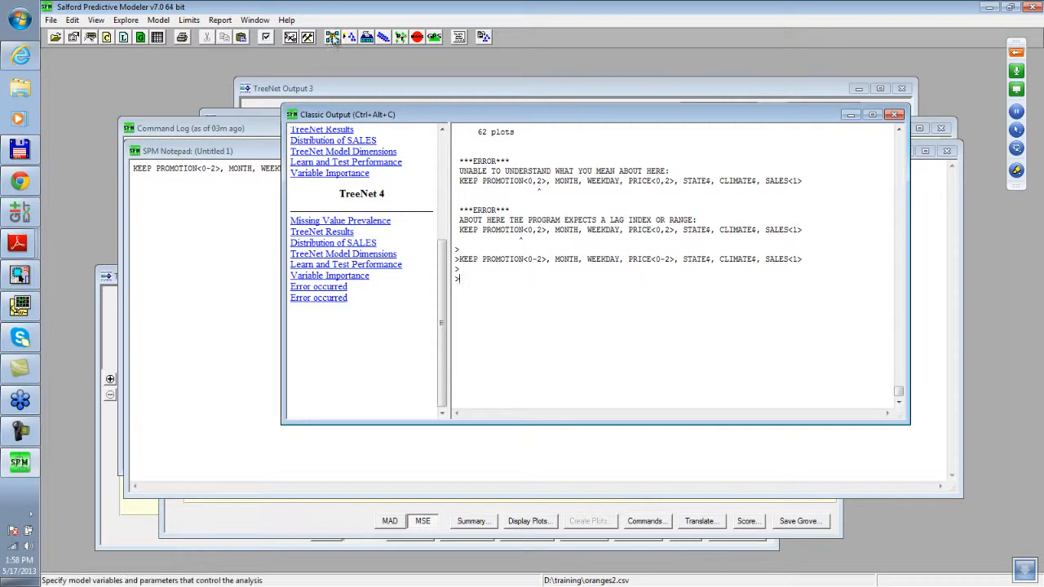
text(treenet go)
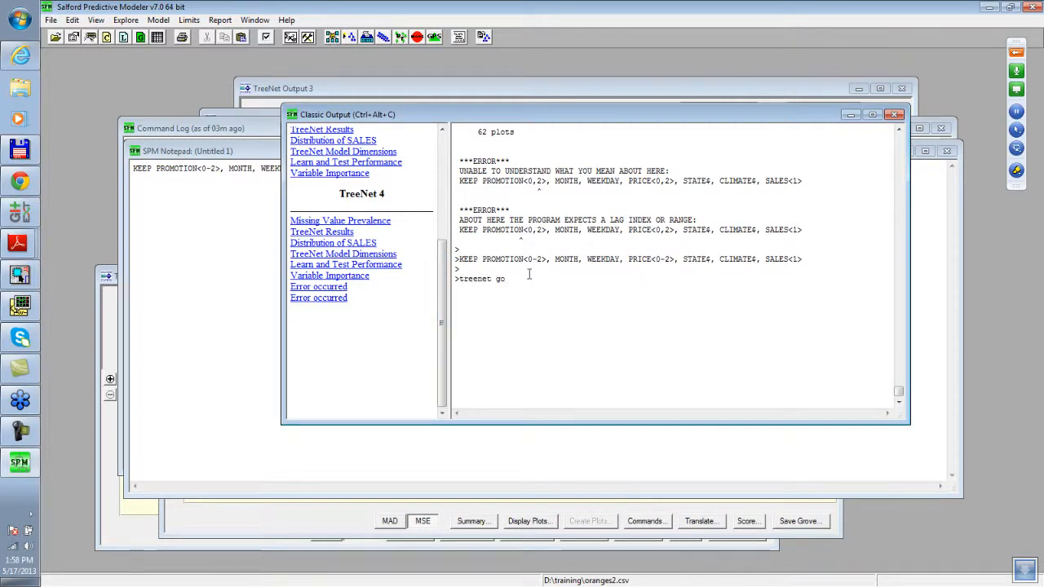
key(Return)
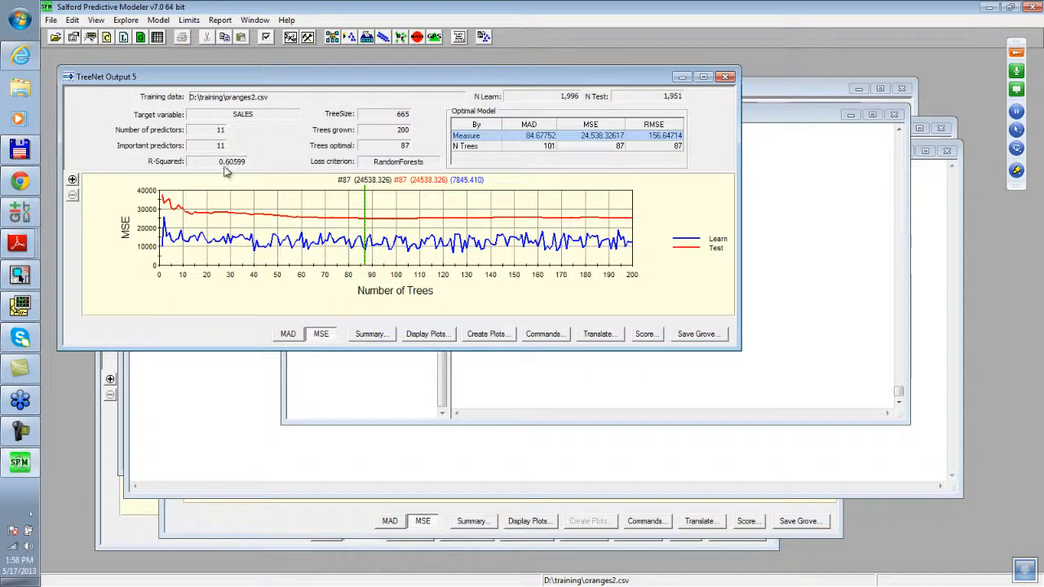
Step: Arrange the windows to compare the R-squared and error measures of TreeNet Output 5 with those of TreeNet Output 4
drag(329, 79, 576, 61)
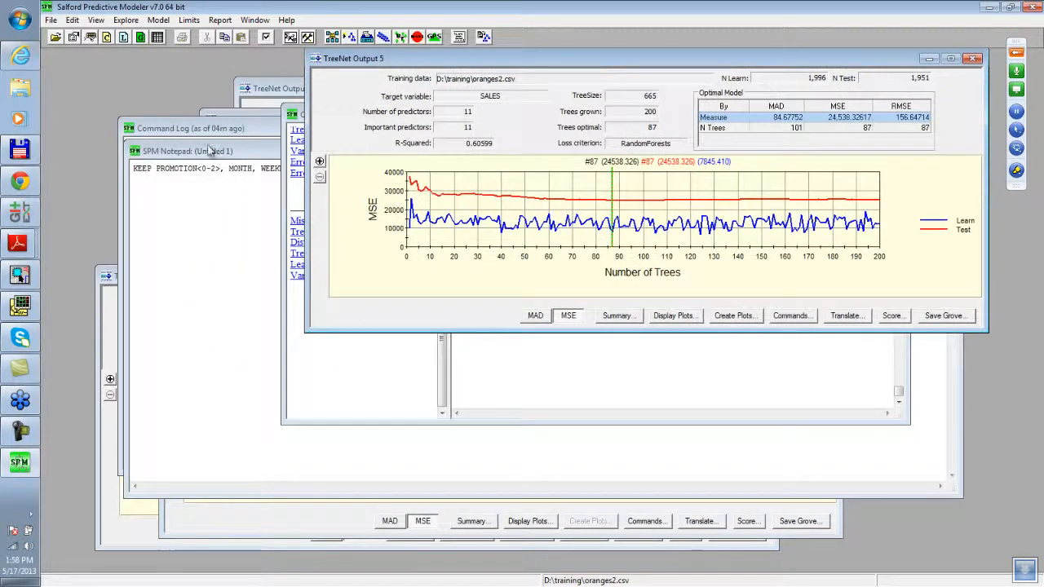
drag(210, 150, 228, 397)
drag(219, 129, 223, 426)
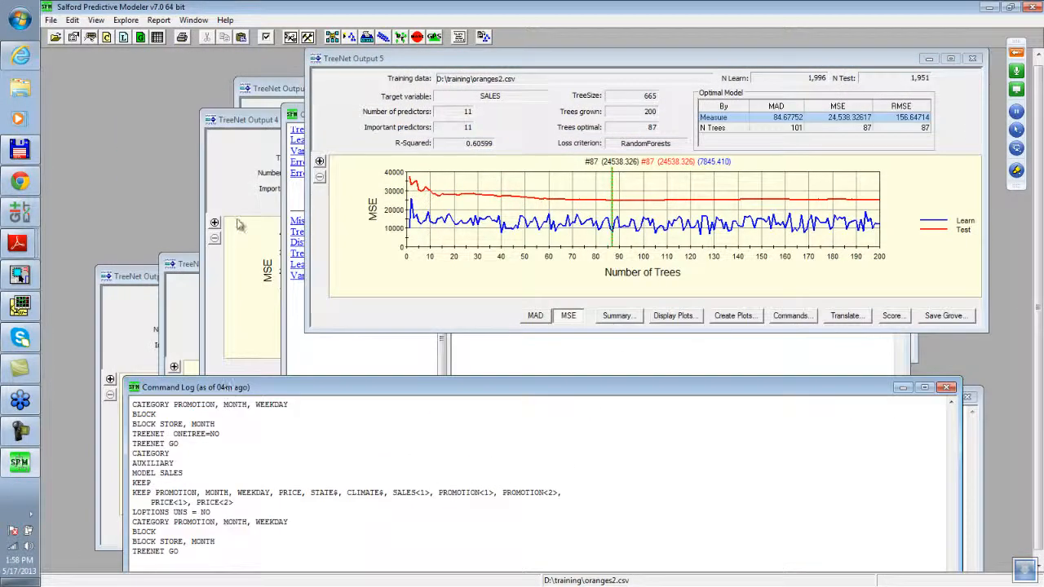
click(236, 195)
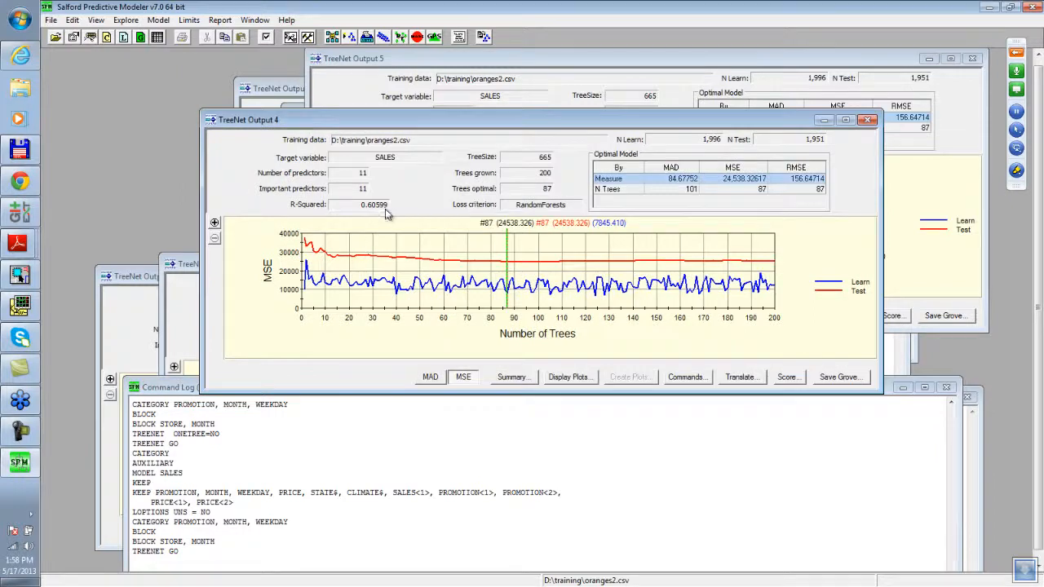
drag(543, 67, 469, 82)
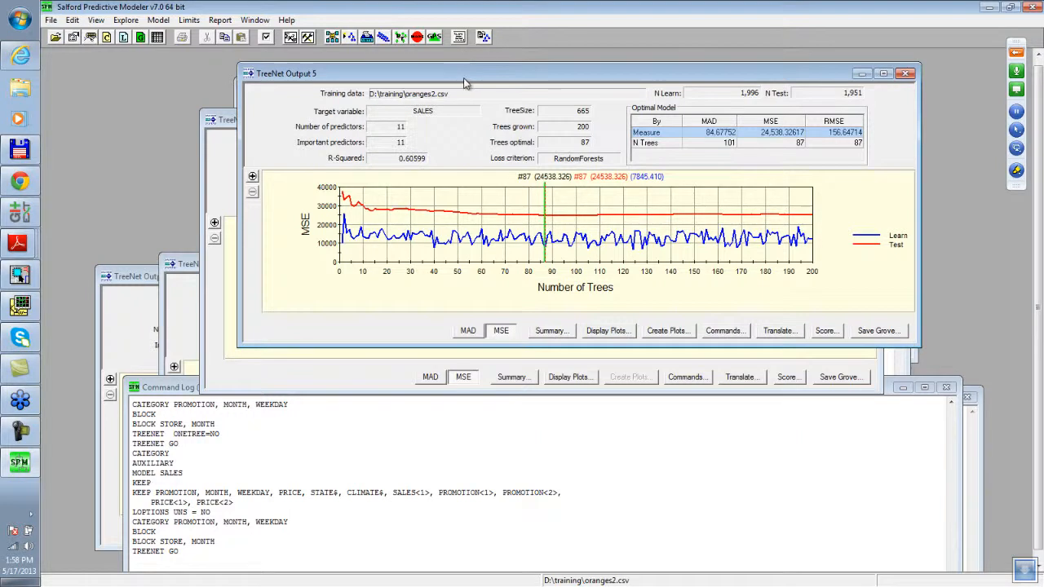
drag(465, 83, 492, 80)
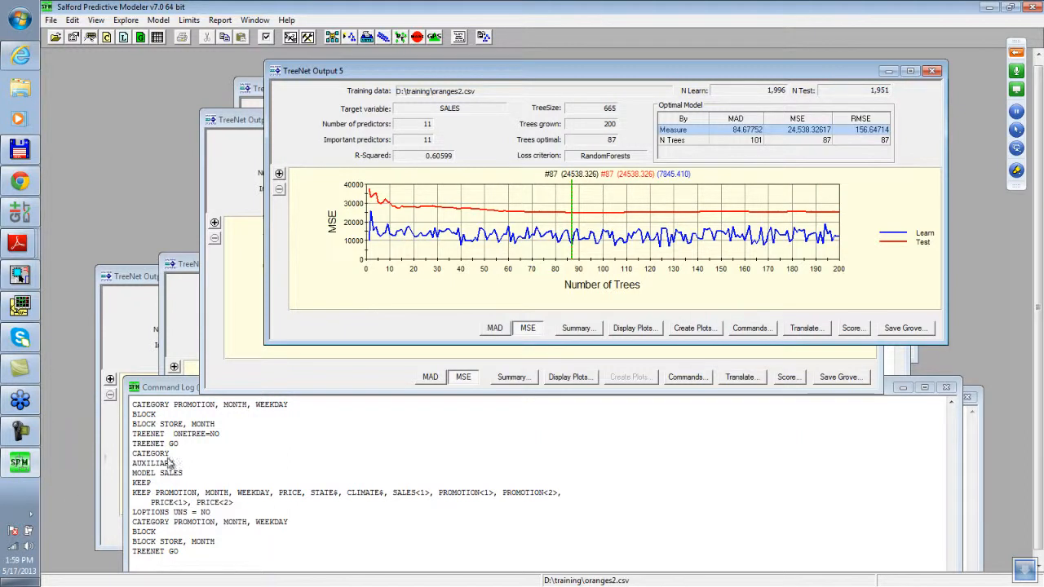
Step: Bring the command log into view and examine its last BLOCK STORE, MONTH command
click(199, 387)
drag(203, 391, 203, 263)
click(197, 388)
drag(134, 414, 219, 414)
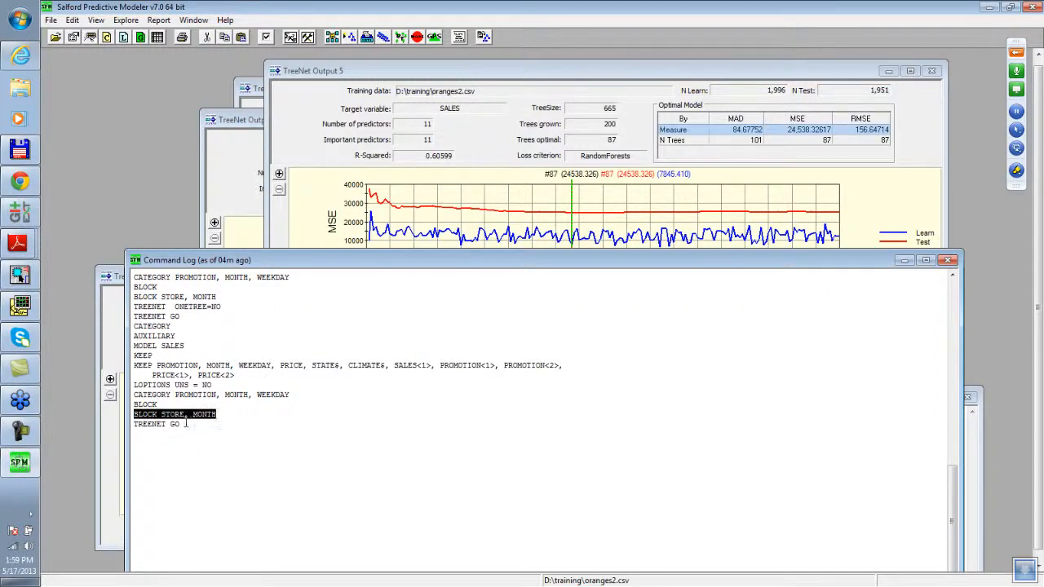
click(149, 416)
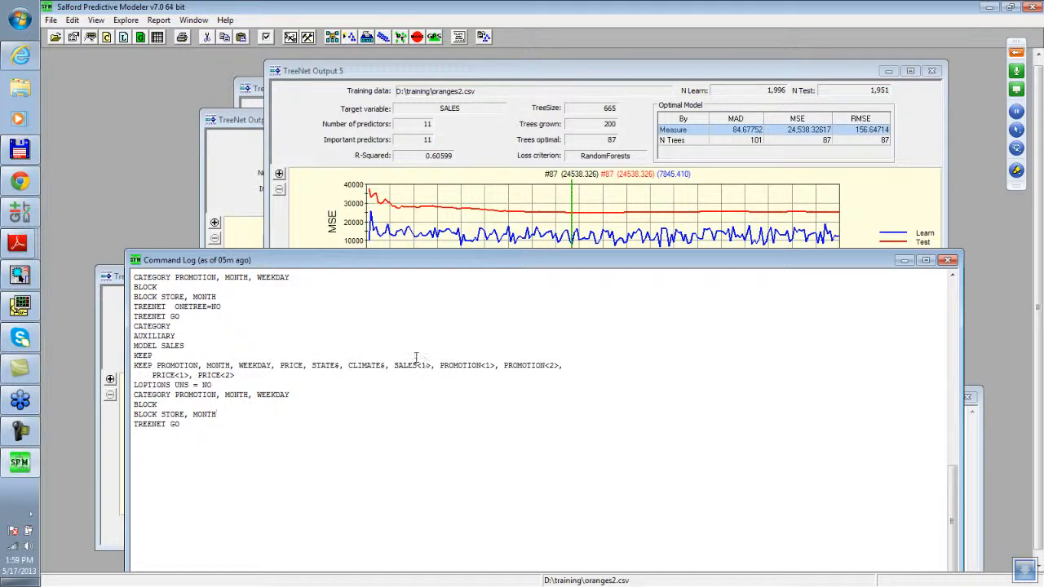
Step: Open the model setup's lag settings and examine the block variables and the lag values for SALES, PROMOTION and PRICE
click(524, 71)
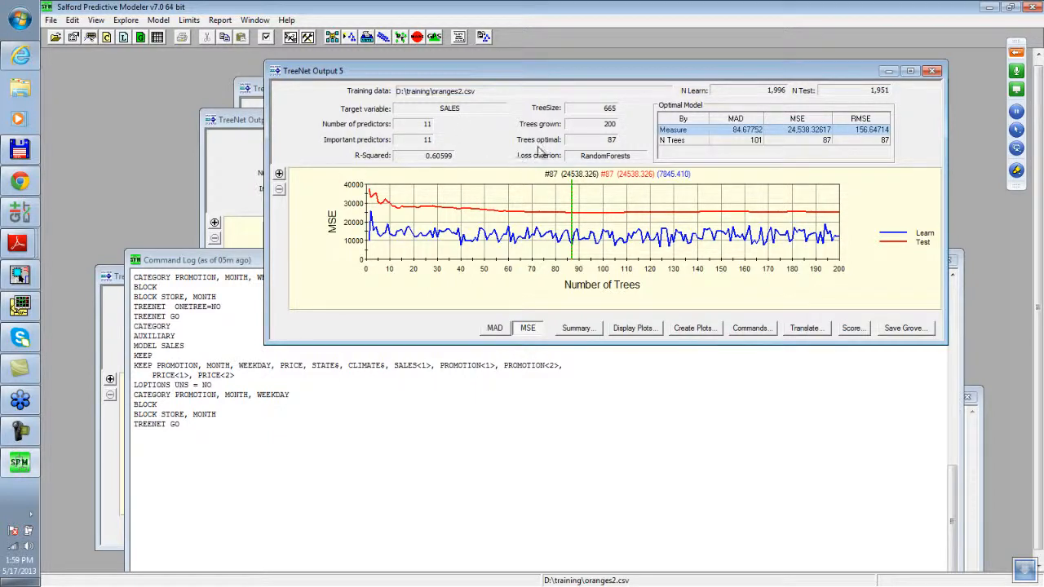
click(332, 36)
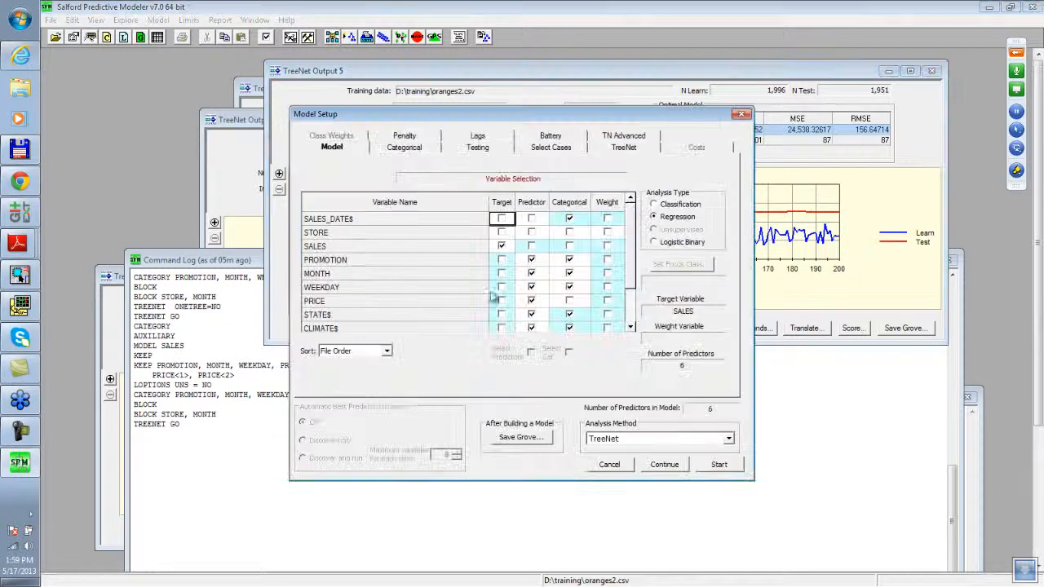
click(478, 137)
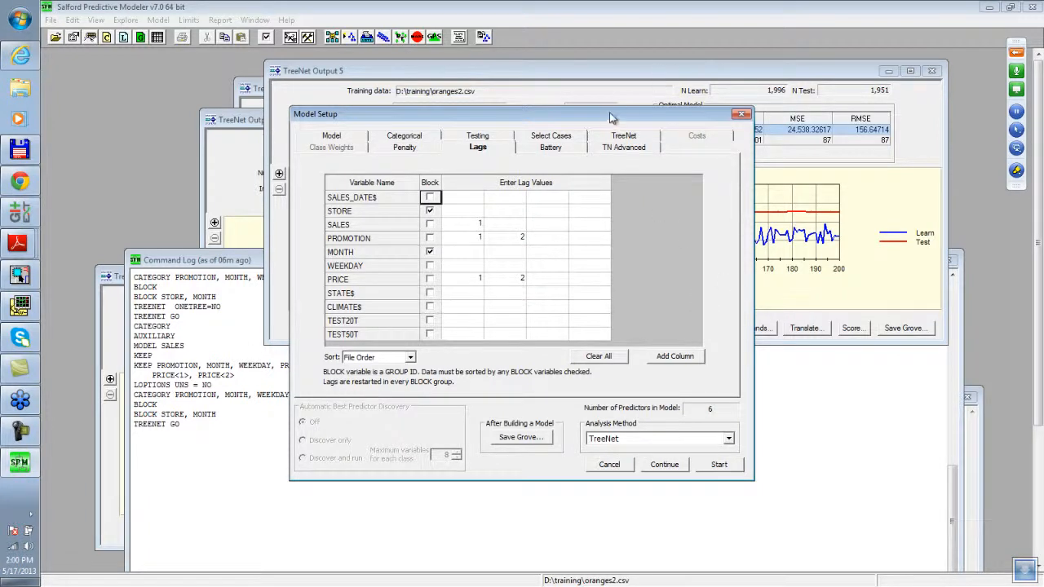
drag(605, 118, 547, 140)
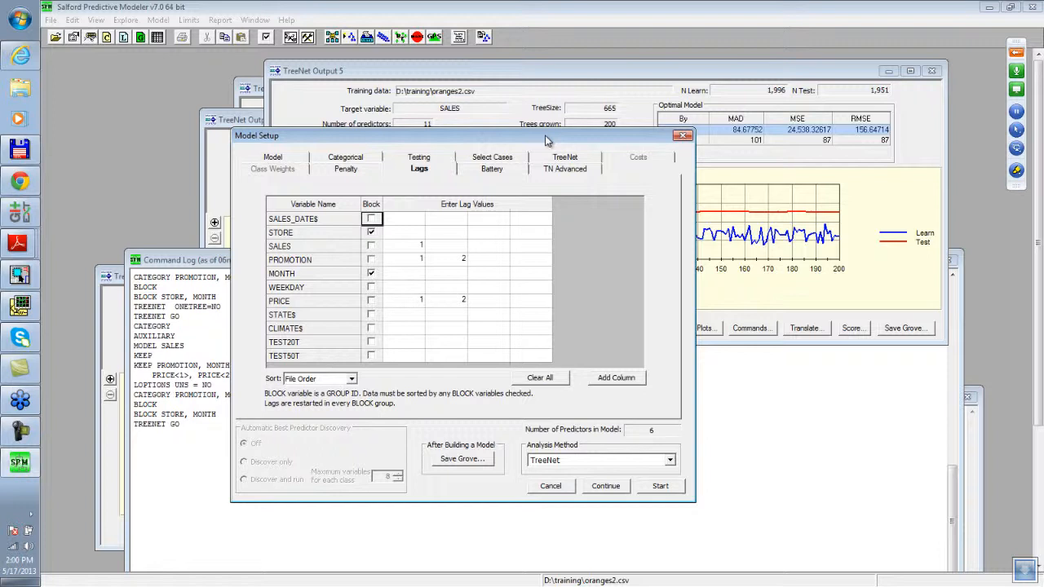
drag(491, 140, 429, 148)
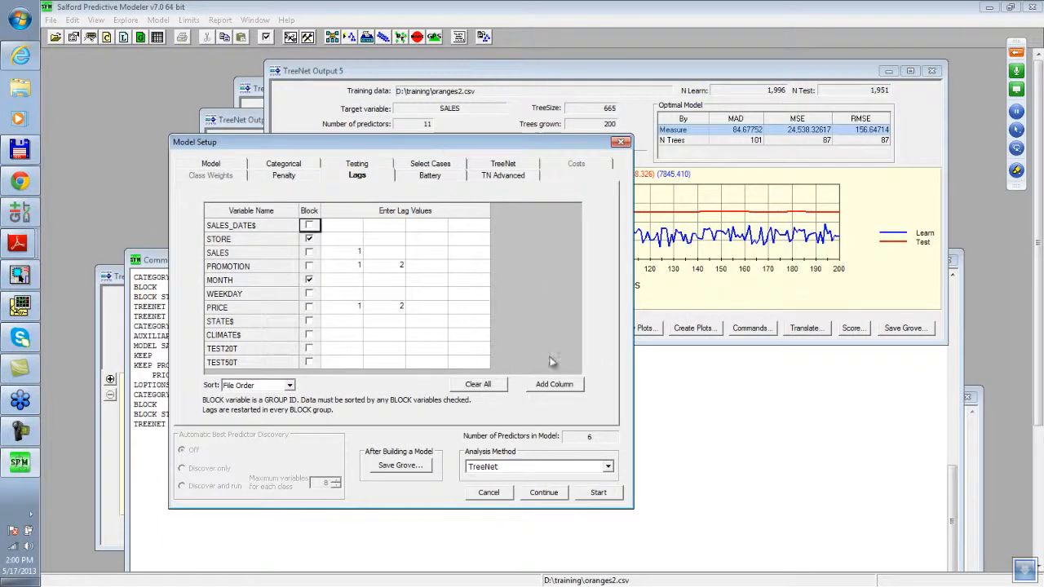